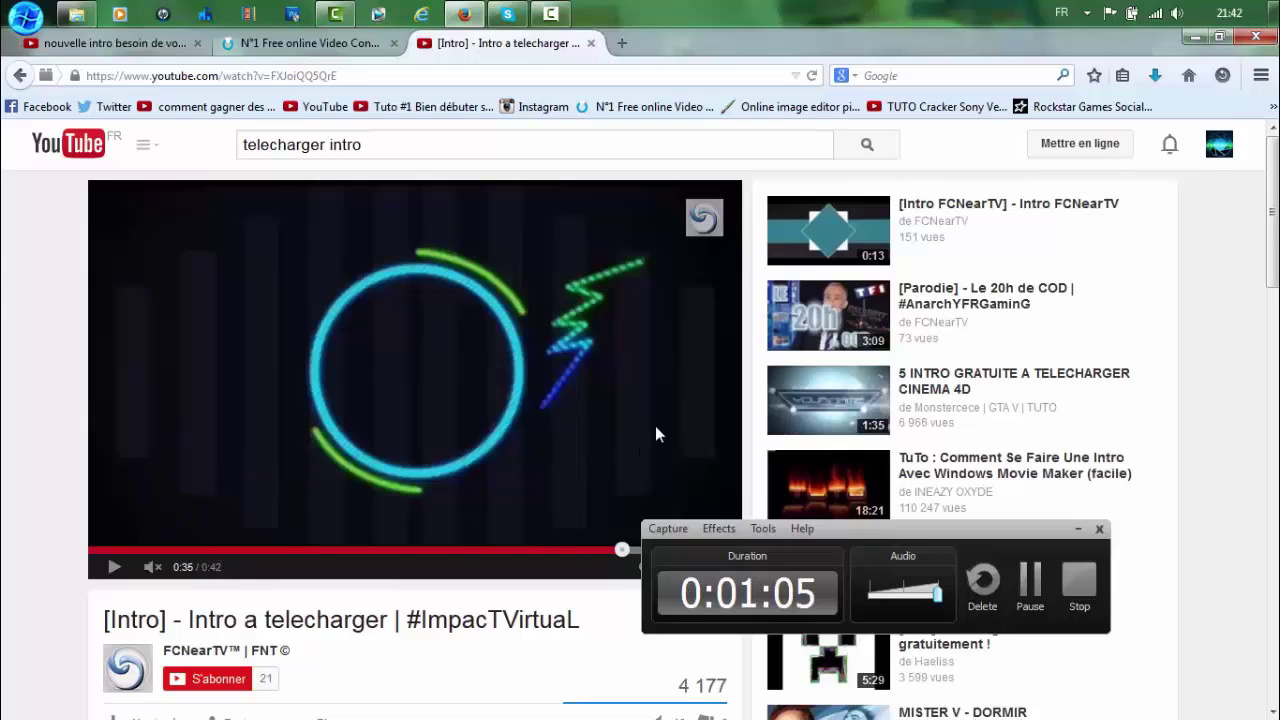
# - Expand the intro video's full description and open the first Rendu download link
pyautogui.scroll(-3, 1183, 326)
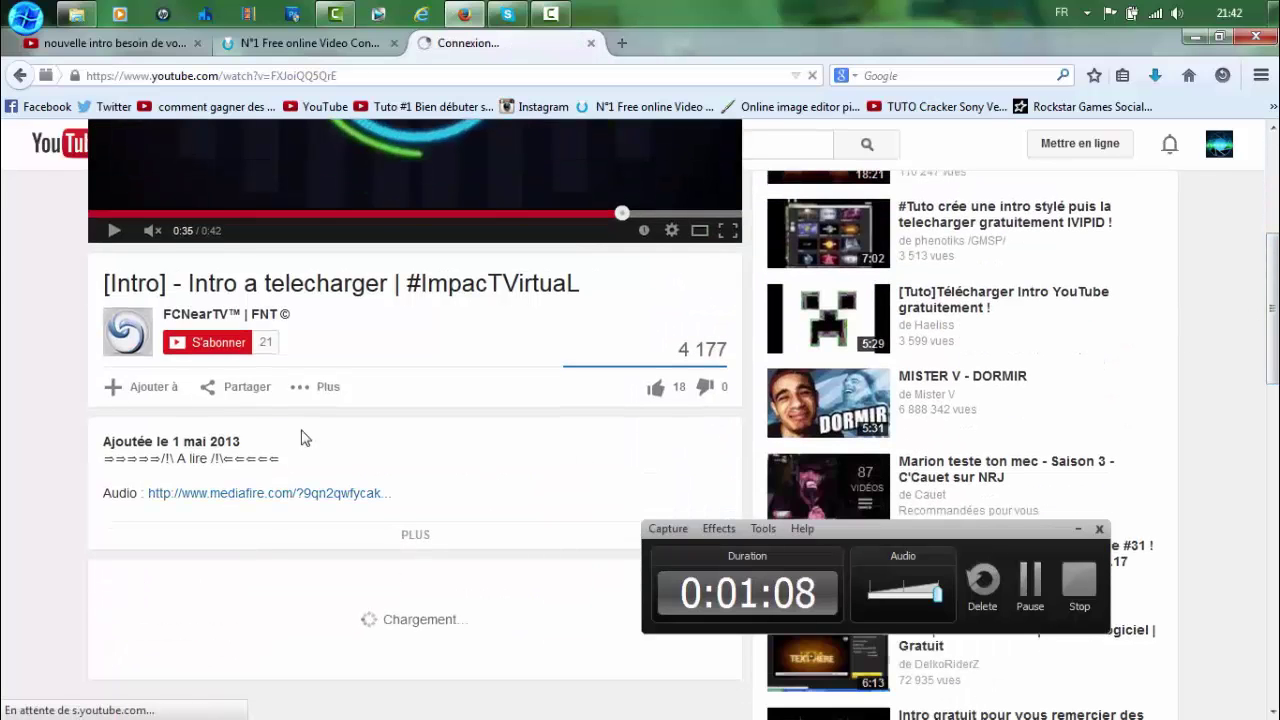
pyautogui.click(416, 536)
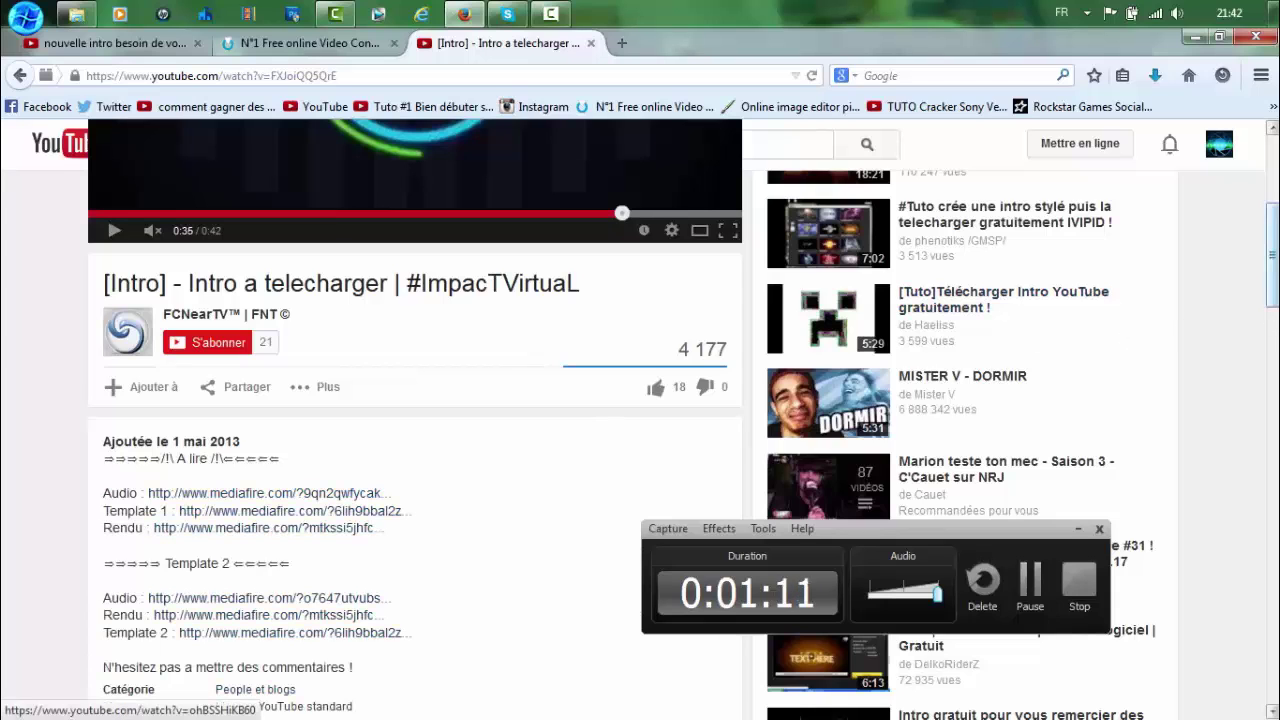
pyautogui.scroll(-2, 1129, 337)
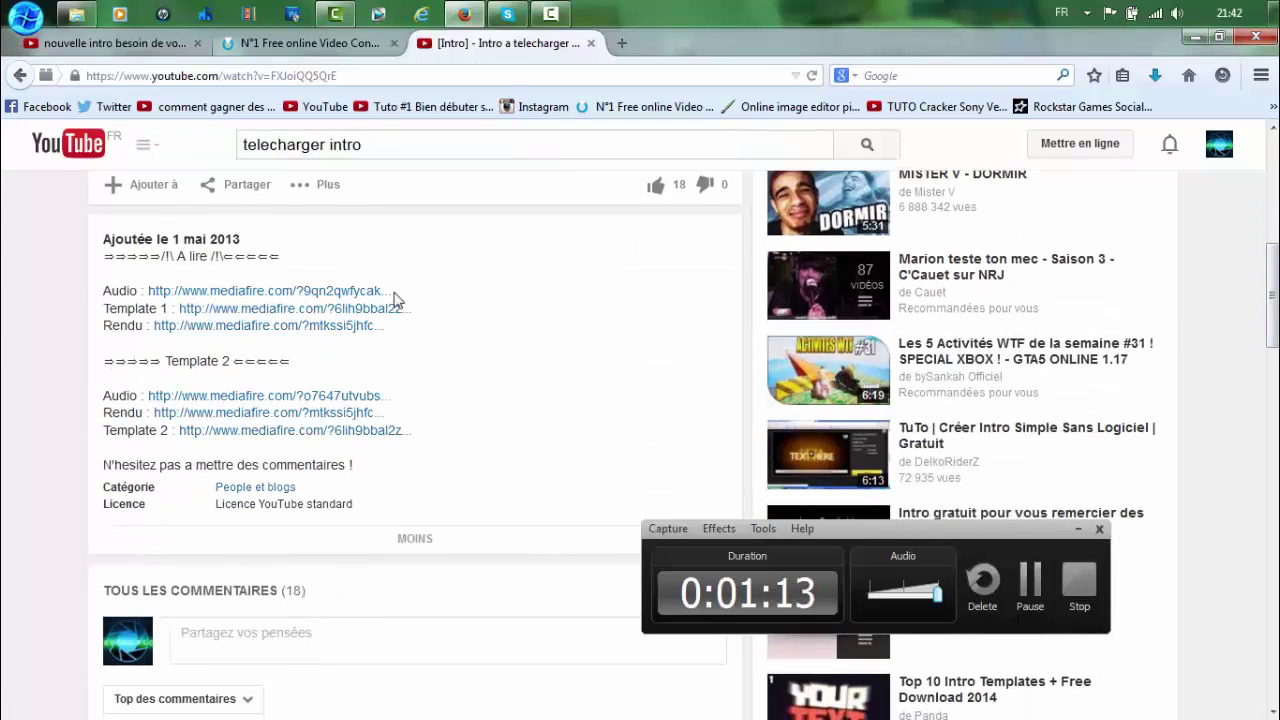
pyautogui.click(281, 334)
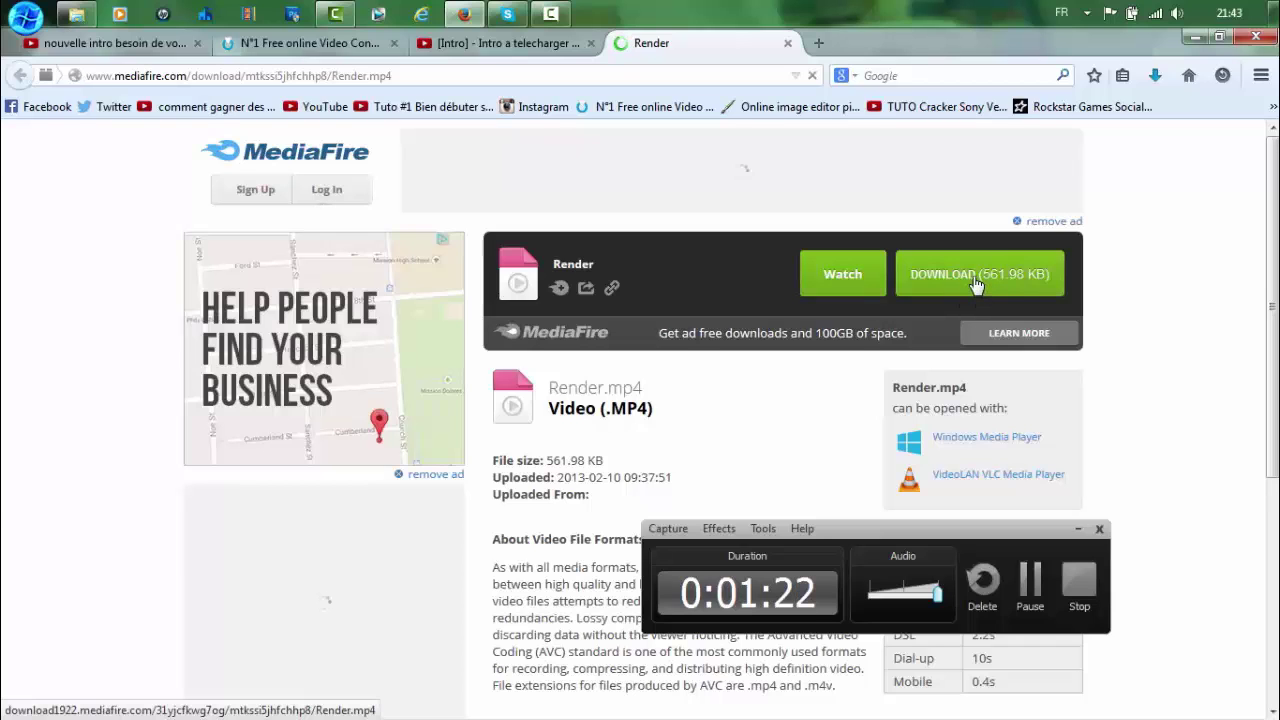
# - Download Render.mp4 and save it to the desktop under the name Renderftftfu
pyautogui.click(977, 286)
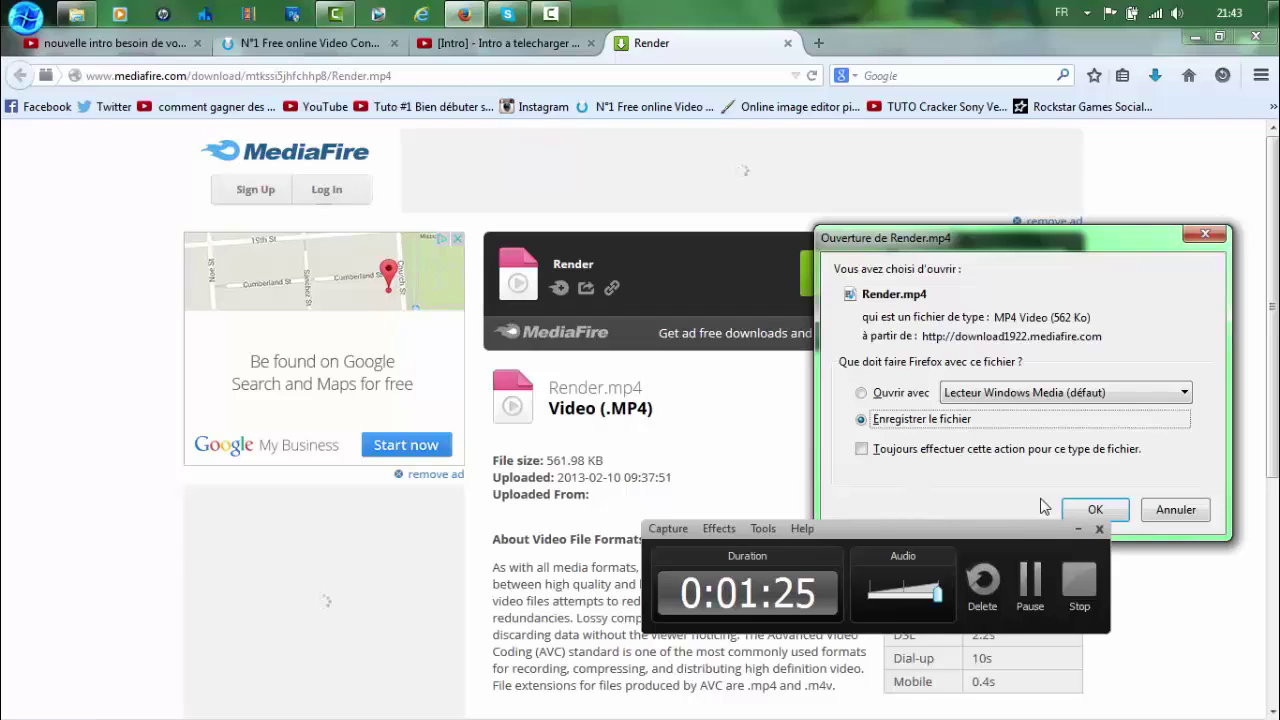
pyautogui.click(1080, 512)
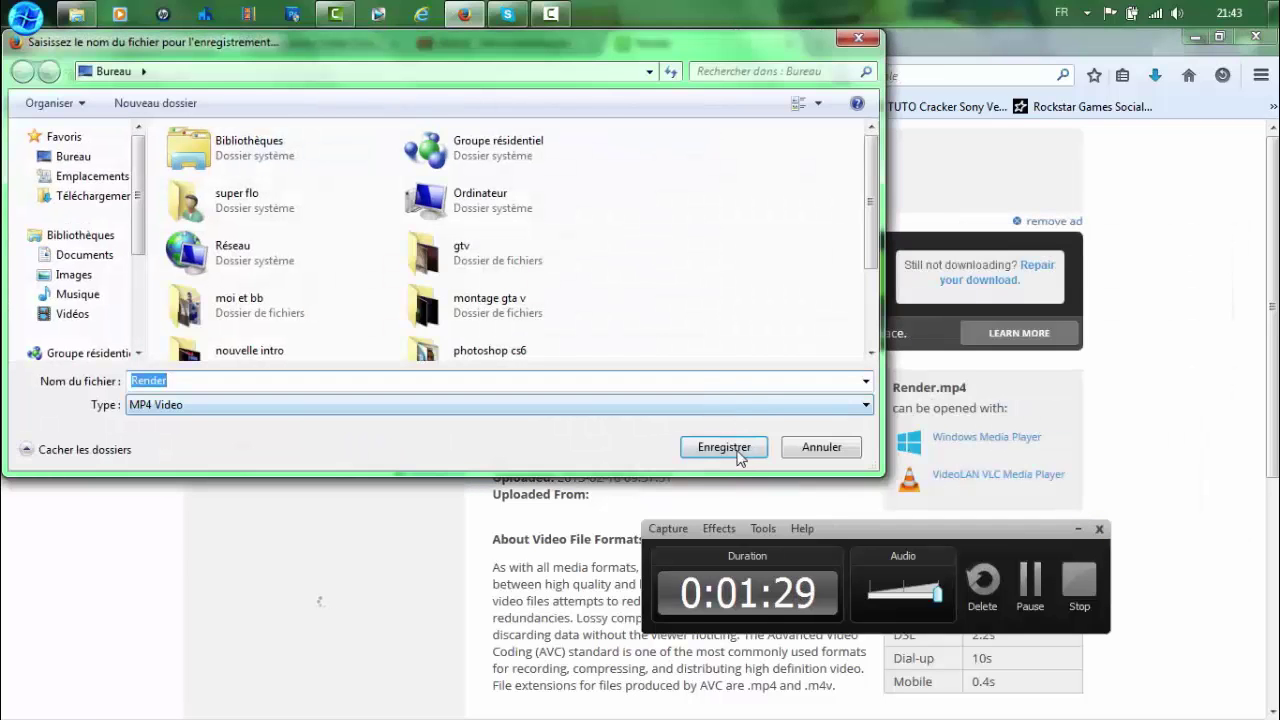
pyautogui.click(705, 380)
pyautogui.write('ftftfu')
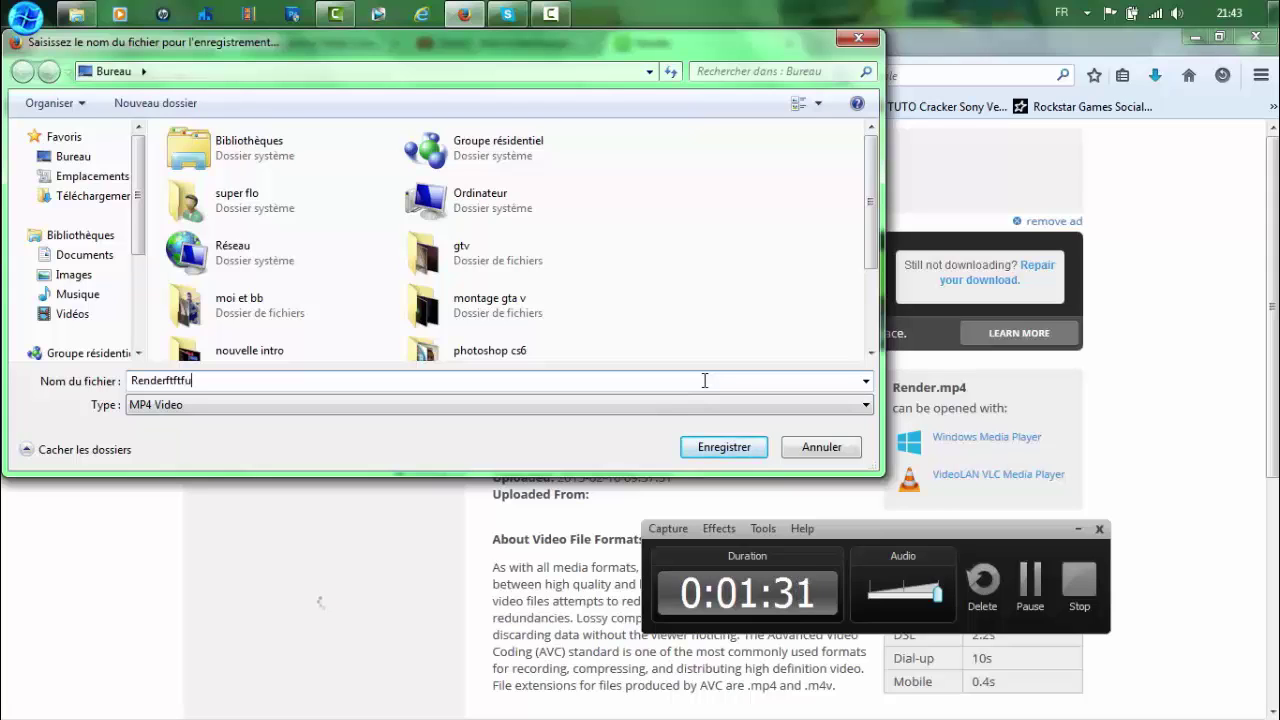
pyautogui.click(702, 451)
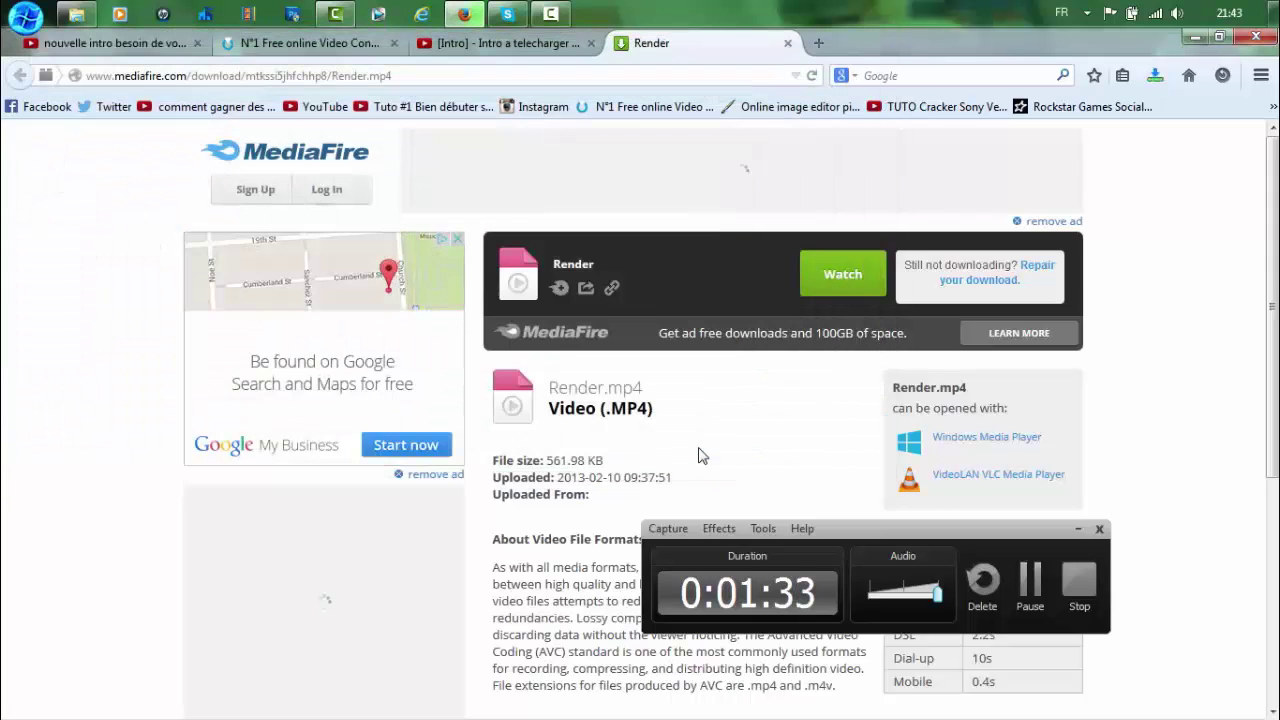
# - Play the downloaded Renderftftfu video from the browser's downloads and close the player
pyautogui.click(1154, 76)
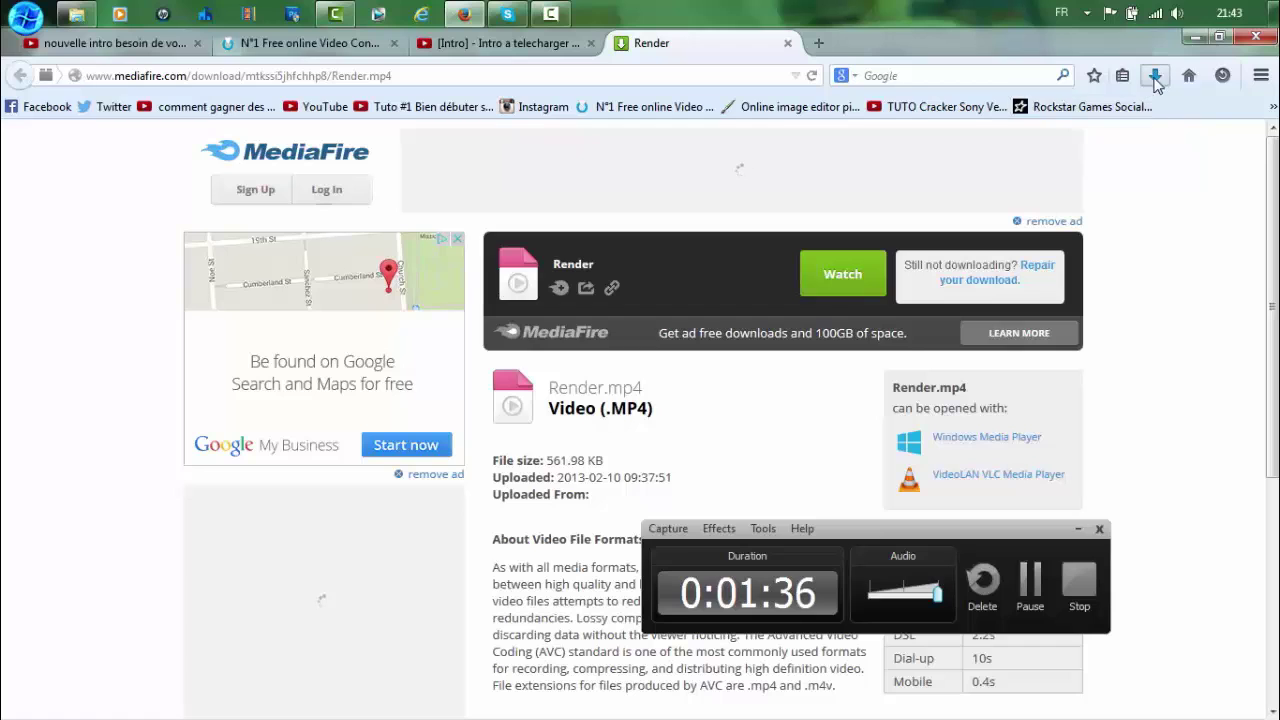
pyautogui.click(1029, 140)
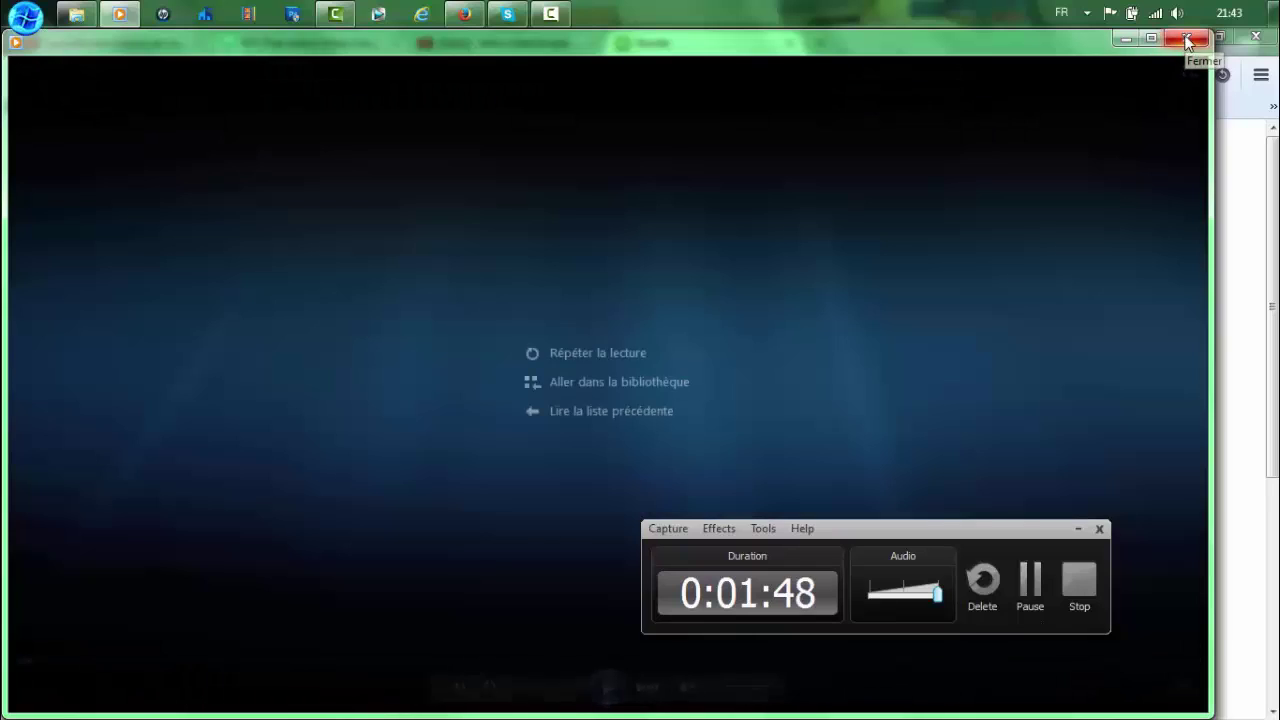
pyautogui.click(1187, 40)
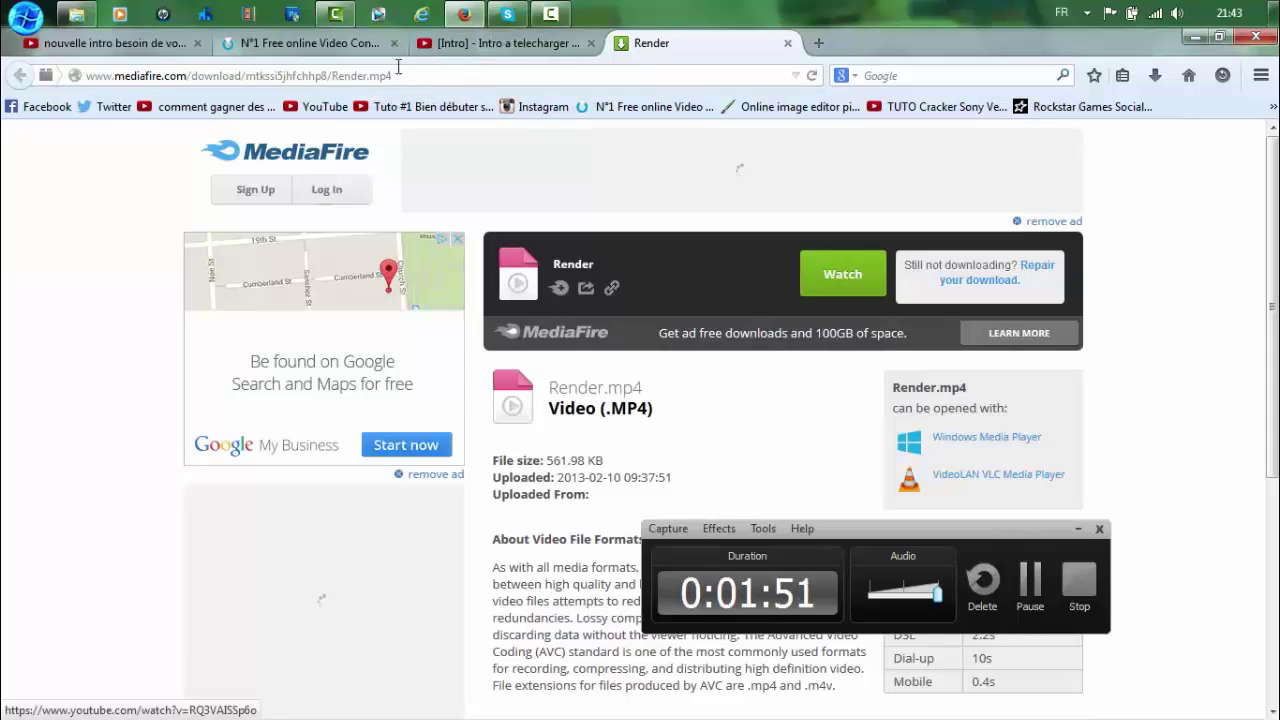
# - Switch to Camtasia Studio
pyautogui.click(338, 16)
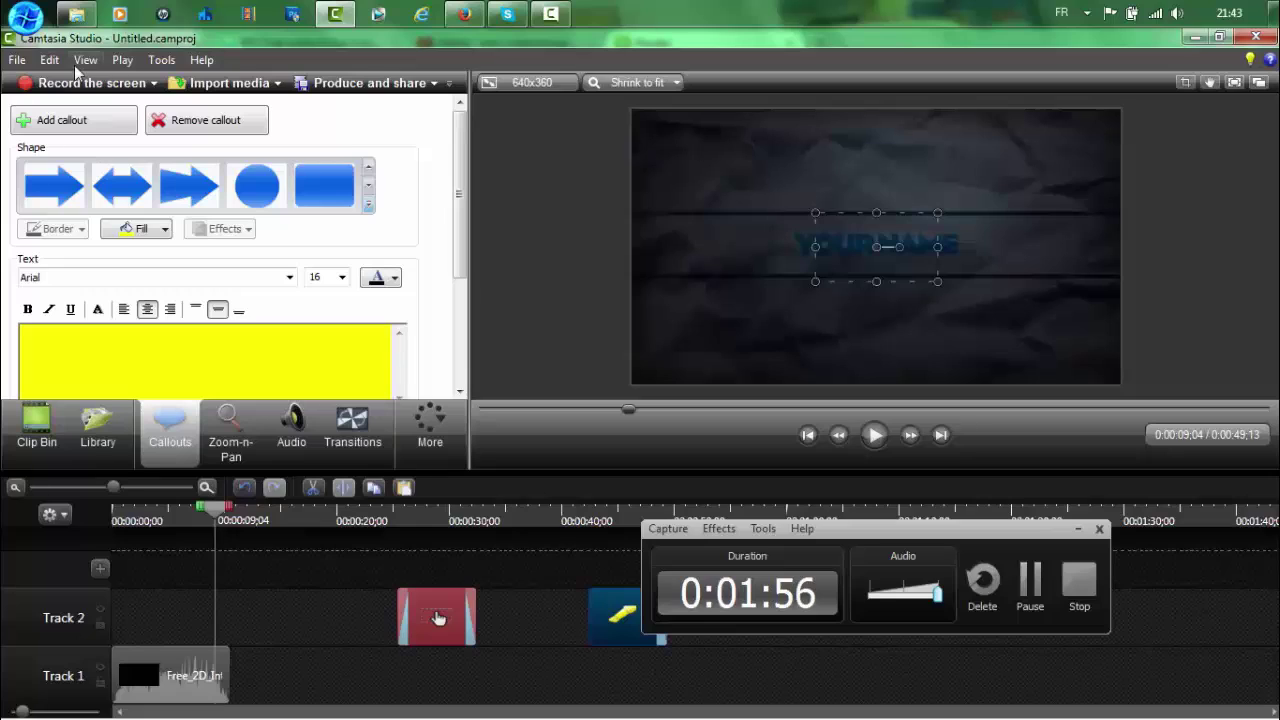
pyautogui.click(17, 62)
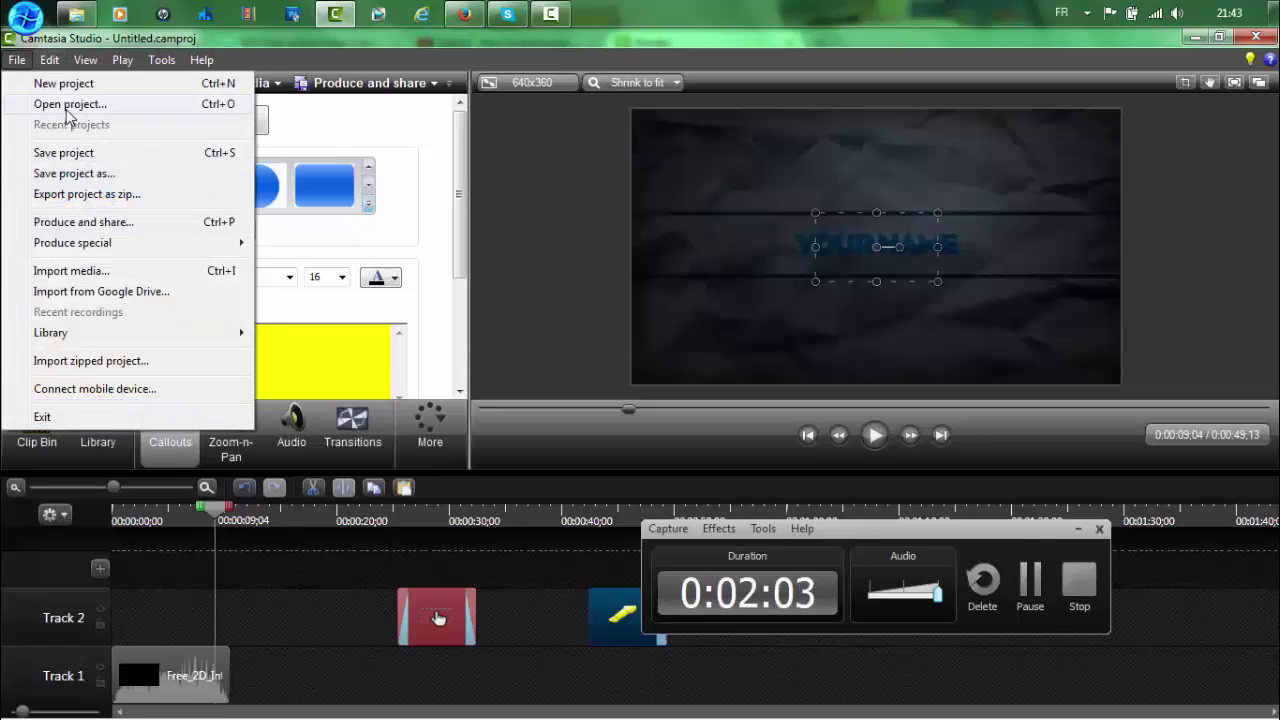
pyautogui.click(67, 106)
pyautogui.click(654, 428)
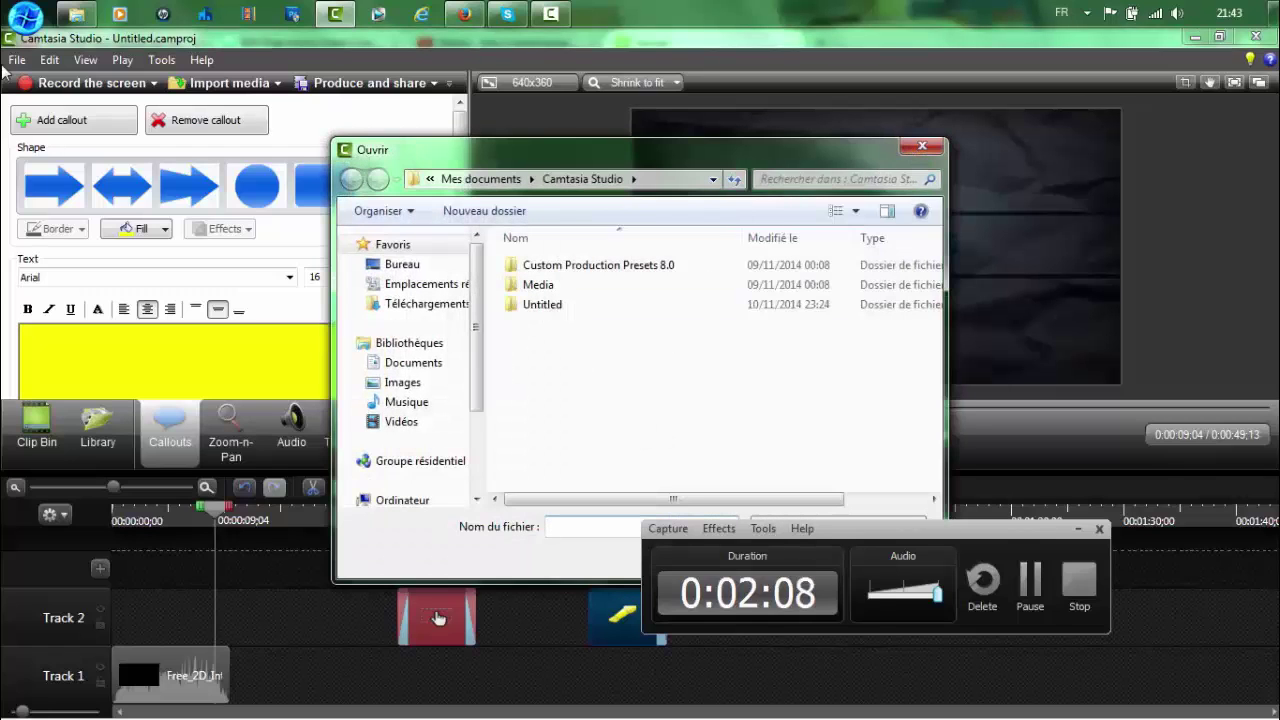
pyautogui.click(922, 146)
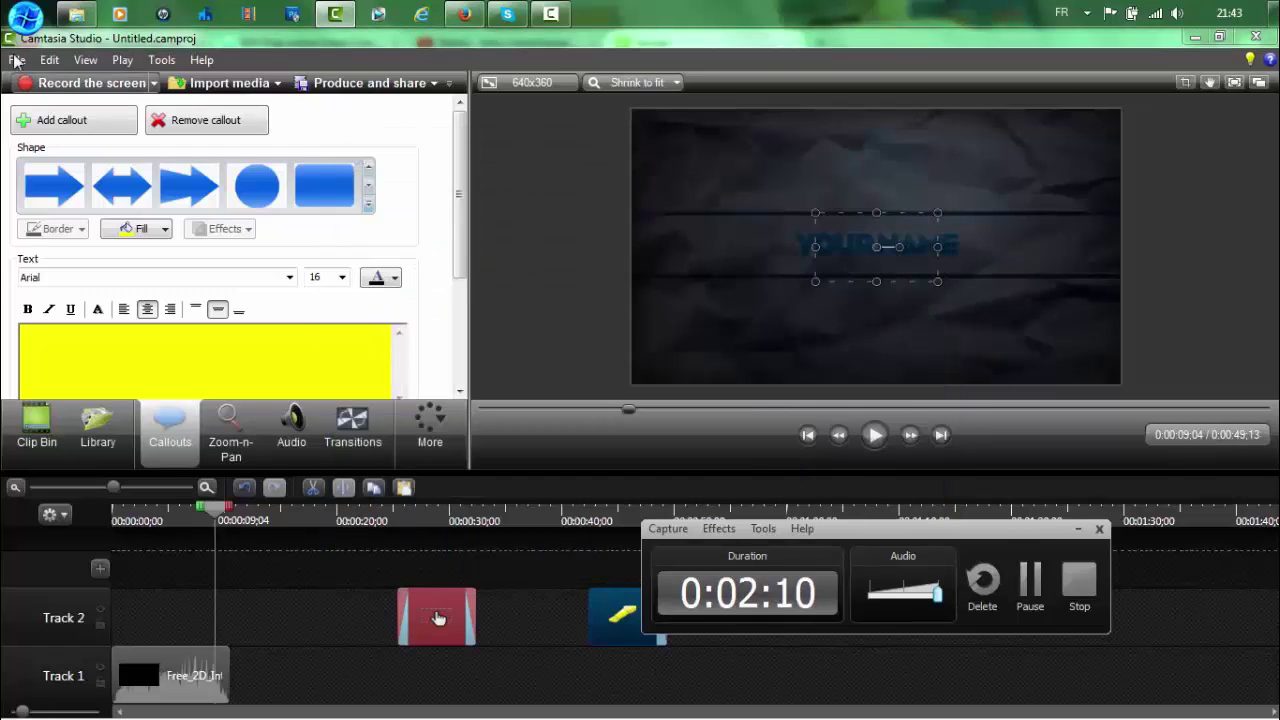
# - Create a new empty project and minimize the recorder window covering the timeline
pyautogui.click(20, 60)
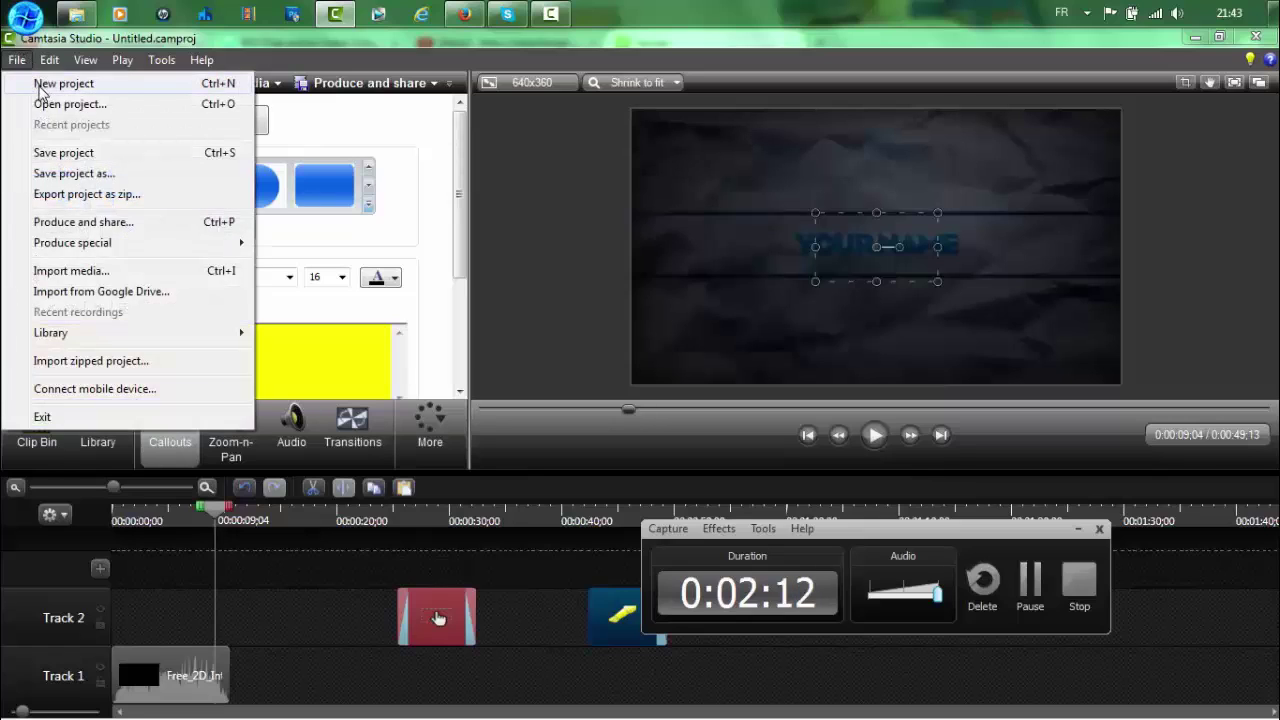
pyautogui.click(63, 84)
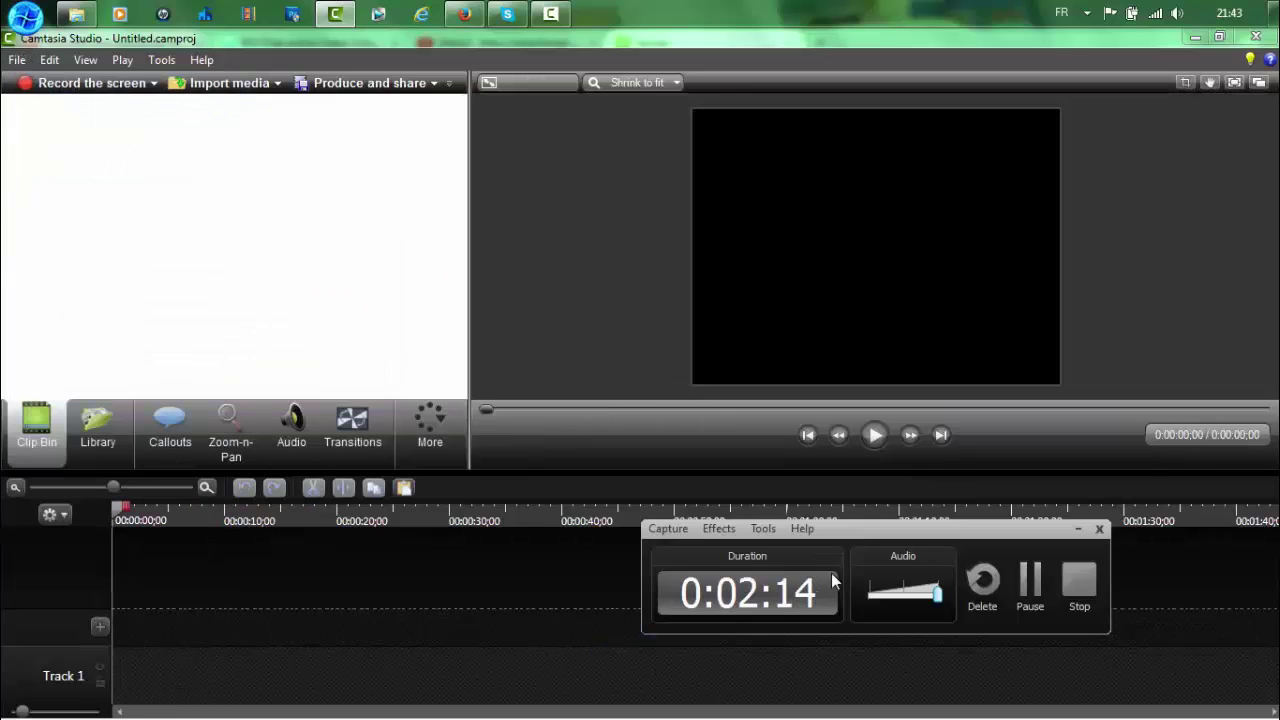
pyautogui.click(1078, 530)
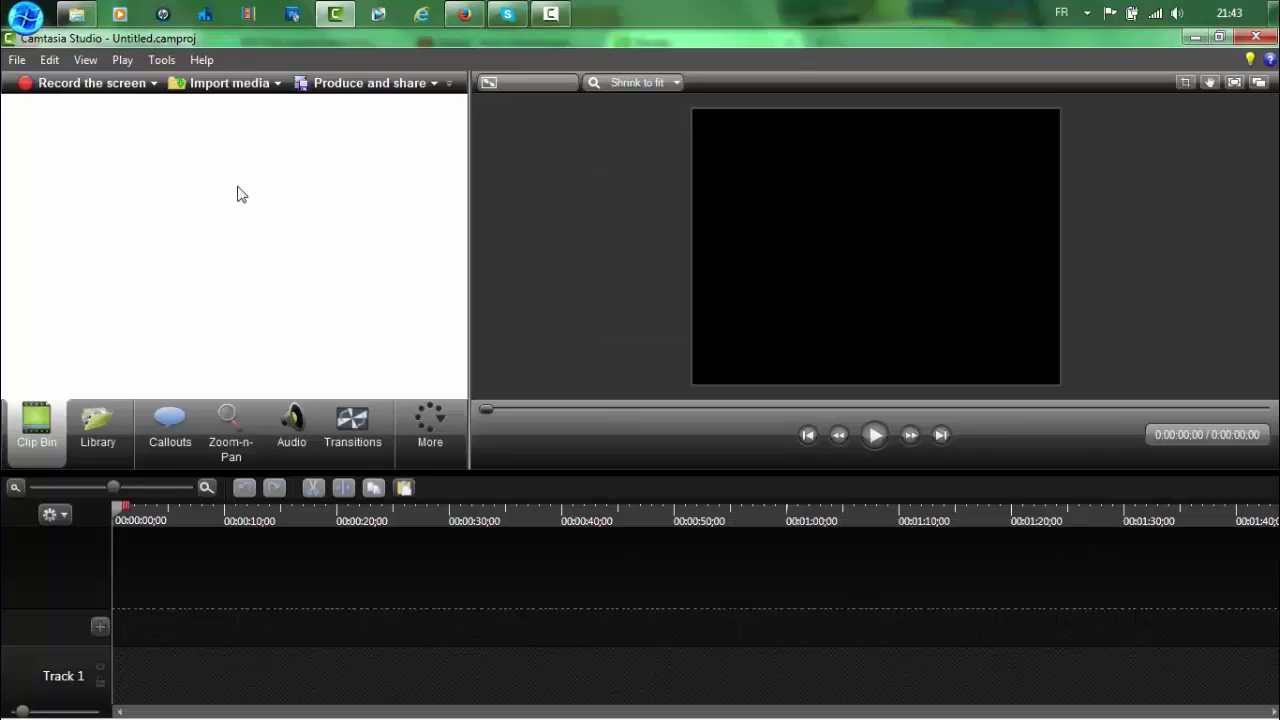
# - Import the Renderftftfu video from the desktop and place it at the start of Track 1
pyautogui.click(222, 86)
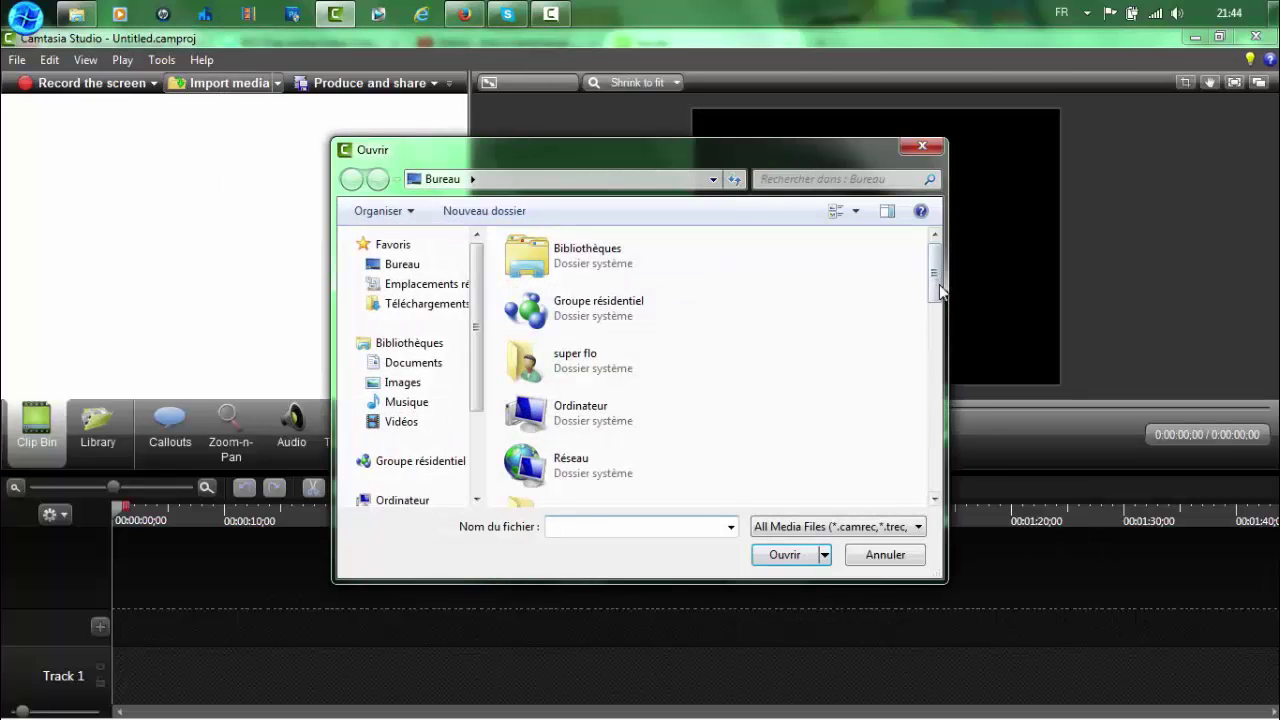
pyautogui.moveTo(940, 290); pyautogui.dragTo(937, 486)
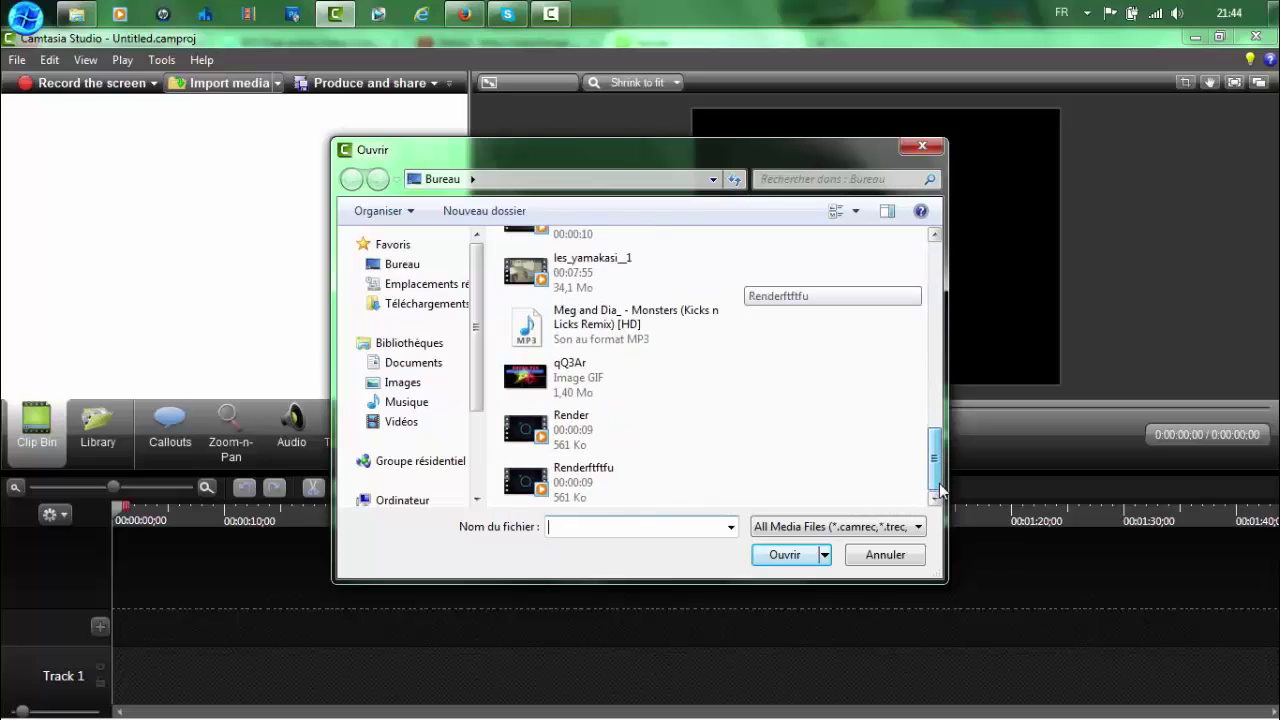
pyautogui.doubleClick(584, 471)
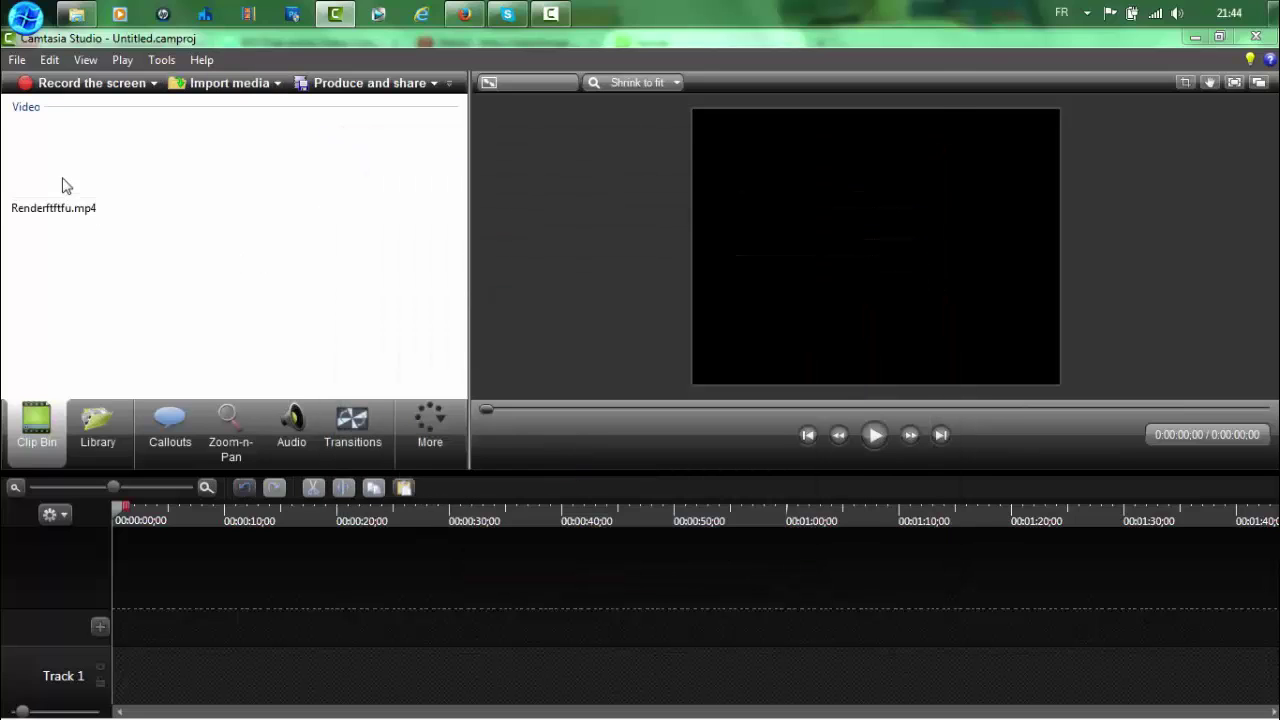
pyautogui.moveTo(48, 175)
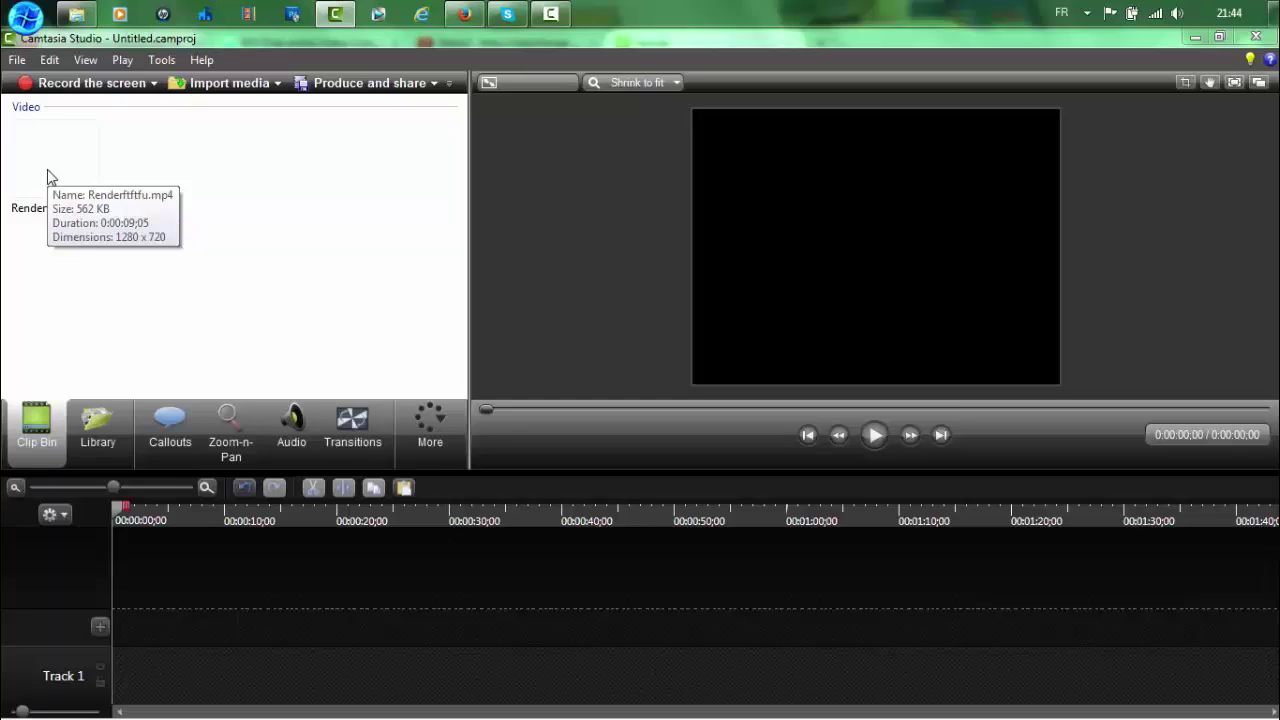
pyautogui.moveTo(52, 172); pyautogui.dragTo(150, 604)
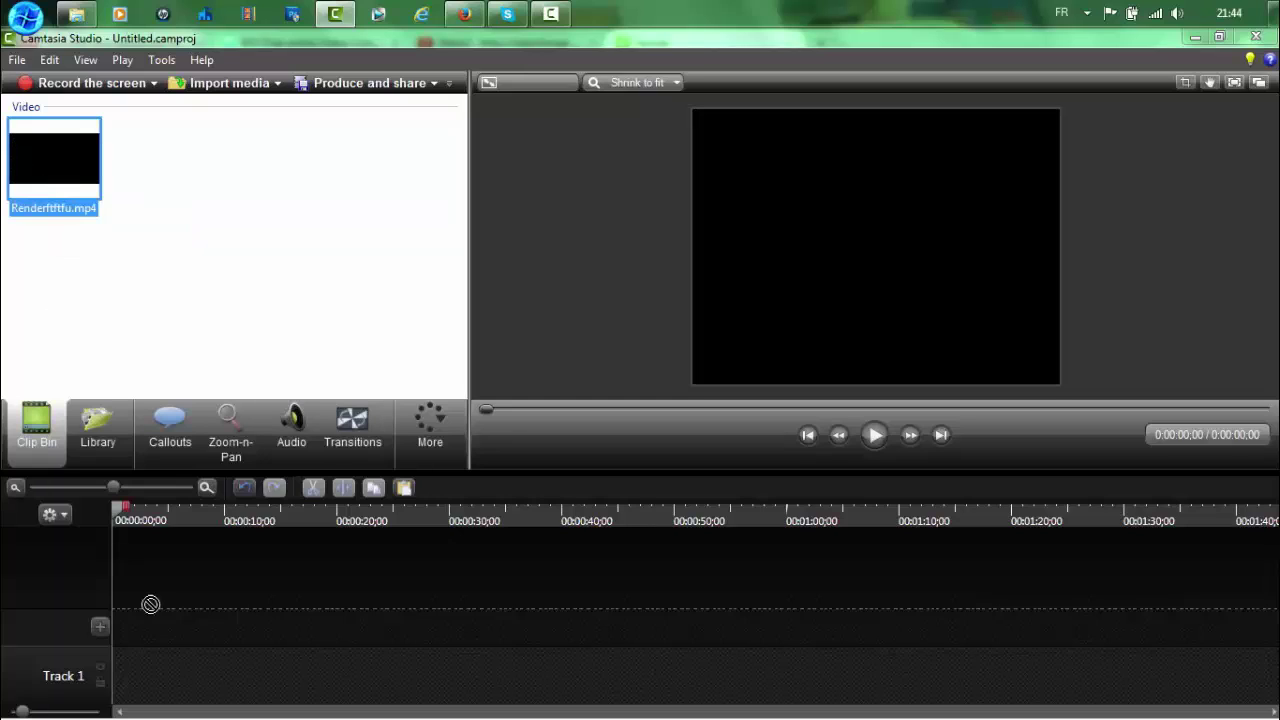
pyautogui.moveTo(127, 657); pyautogui.dragTo(134, 668)
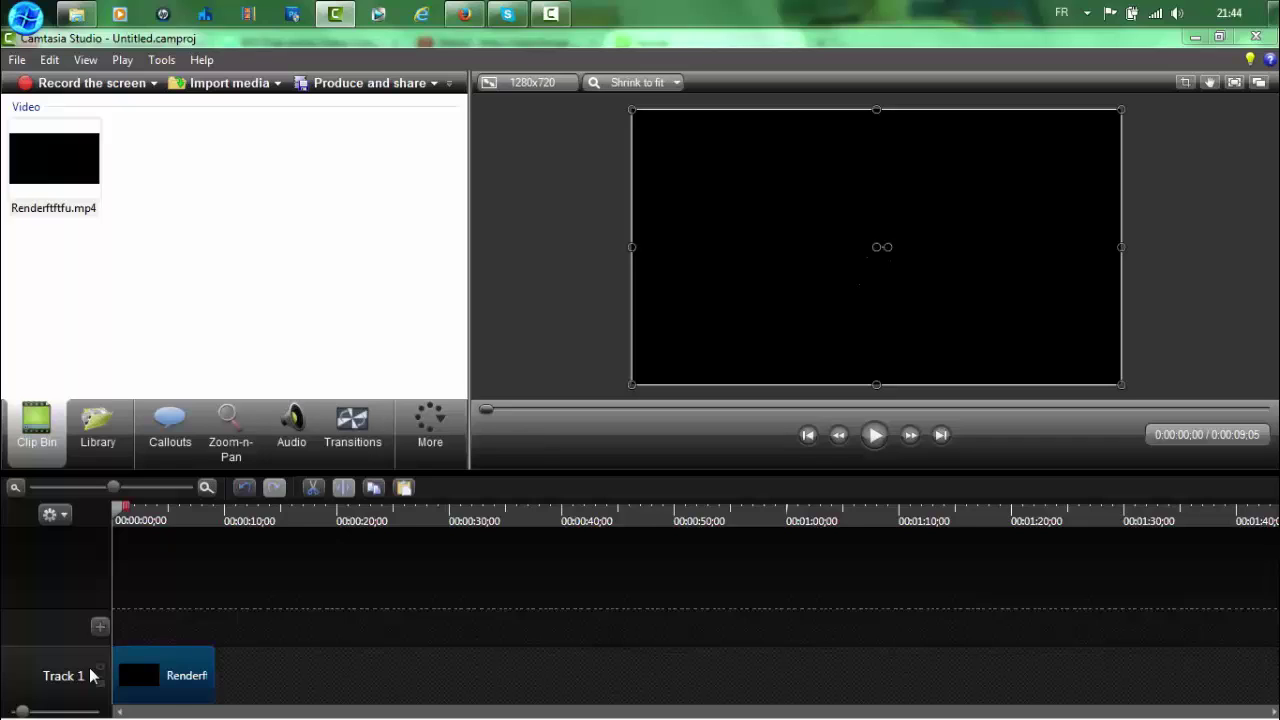
pyautogui.moveTo(211, 669); pyautogui.dragTo(285, 670)
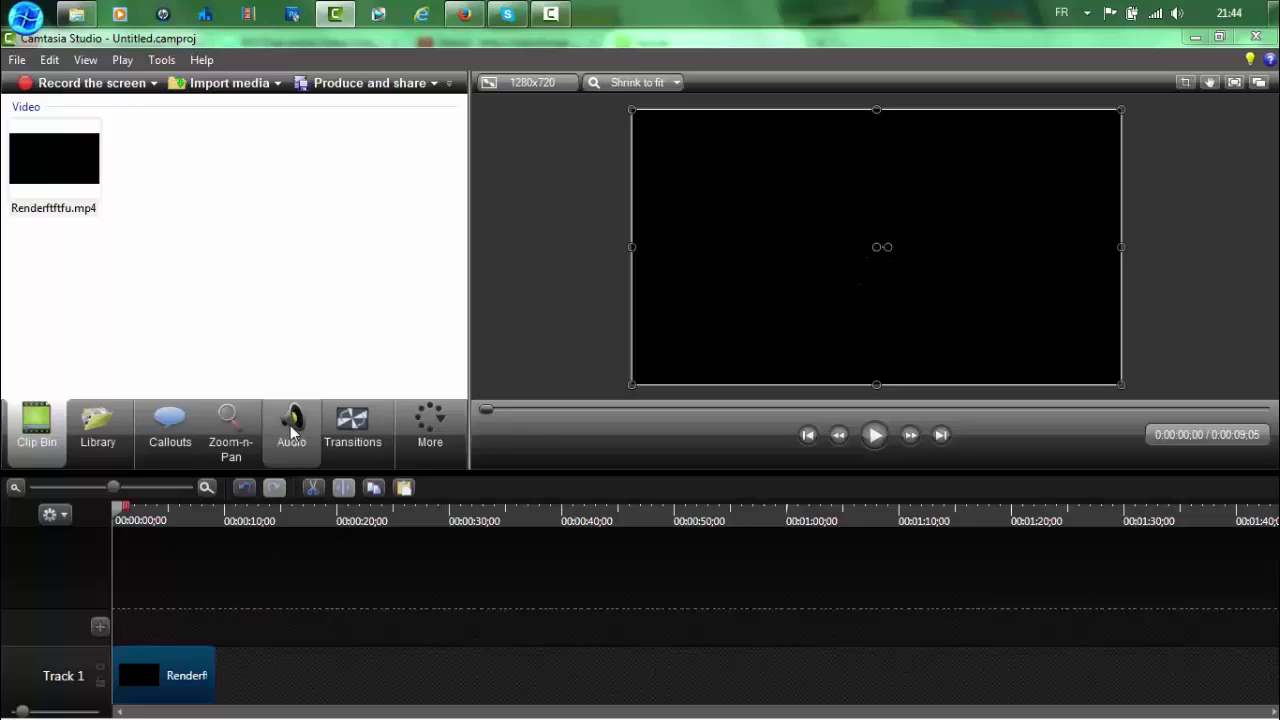
pyautogui.click(292, 428)
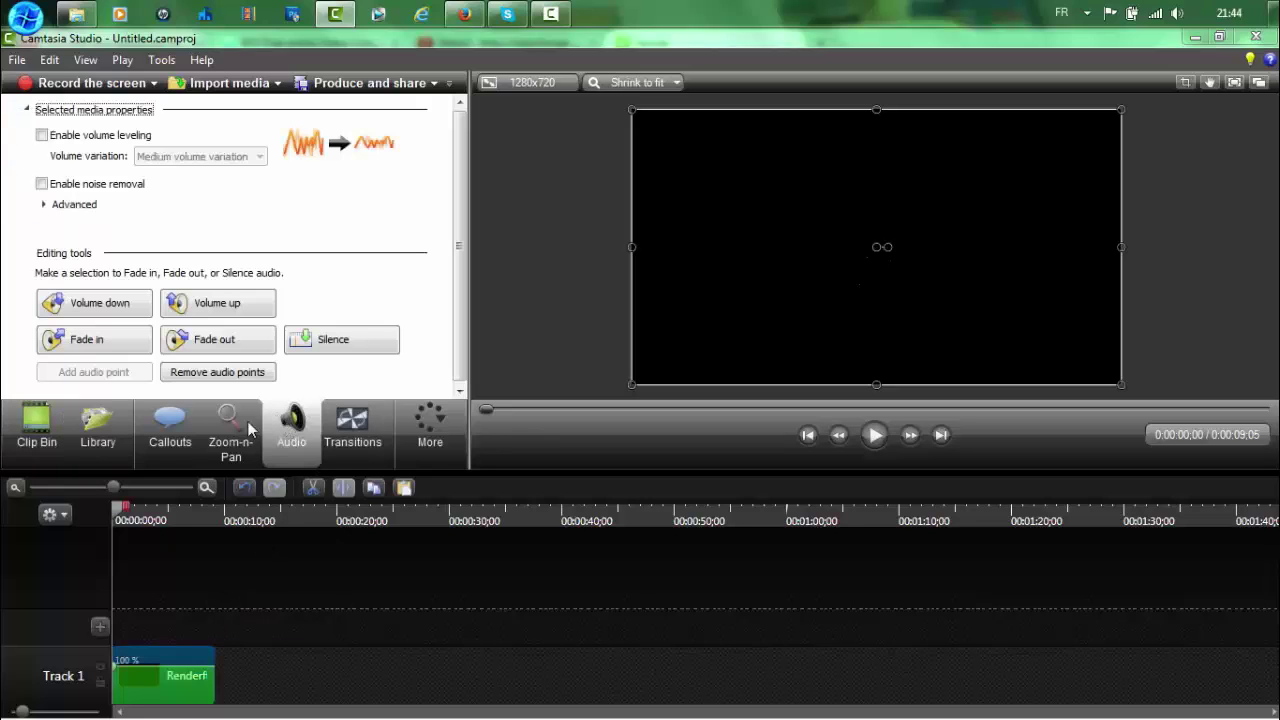
pyautogui.click(40, 420)
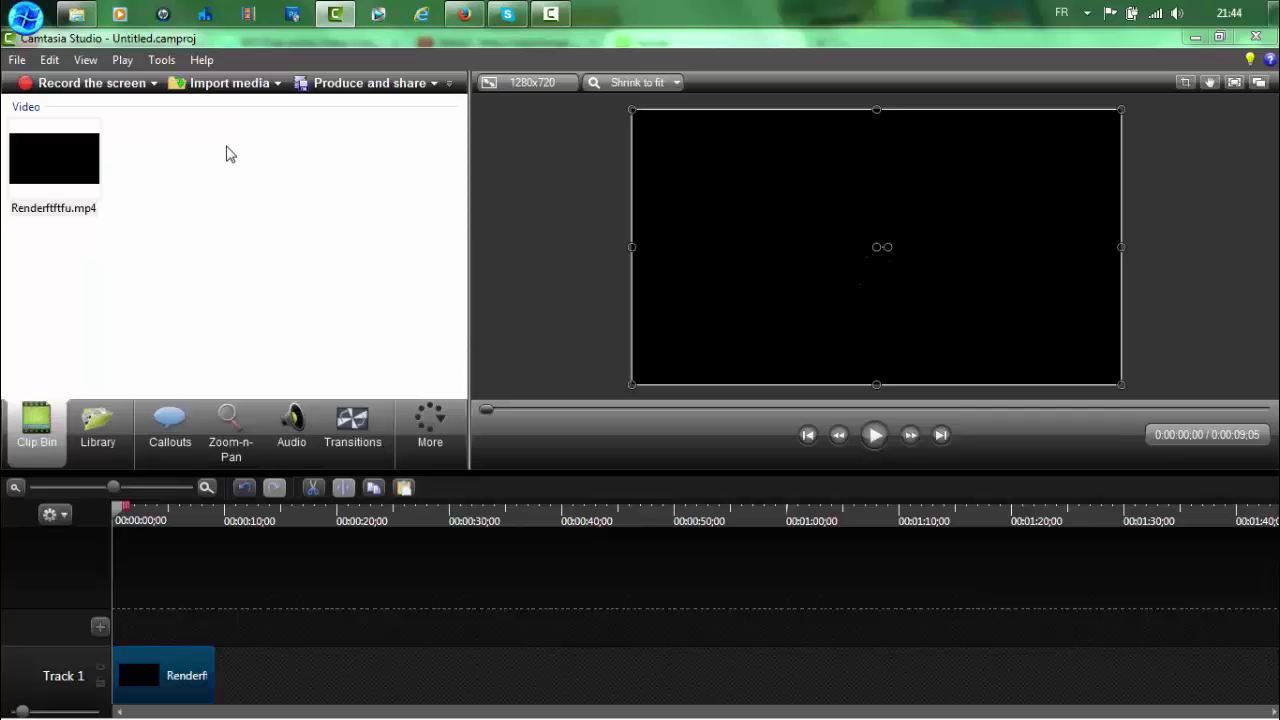
# - Import the MP3 song "Meg and Dia_ - Monsters (Kicks n Licks Remix) [HD]" from the desktop
pyautogui.click(229, 83)
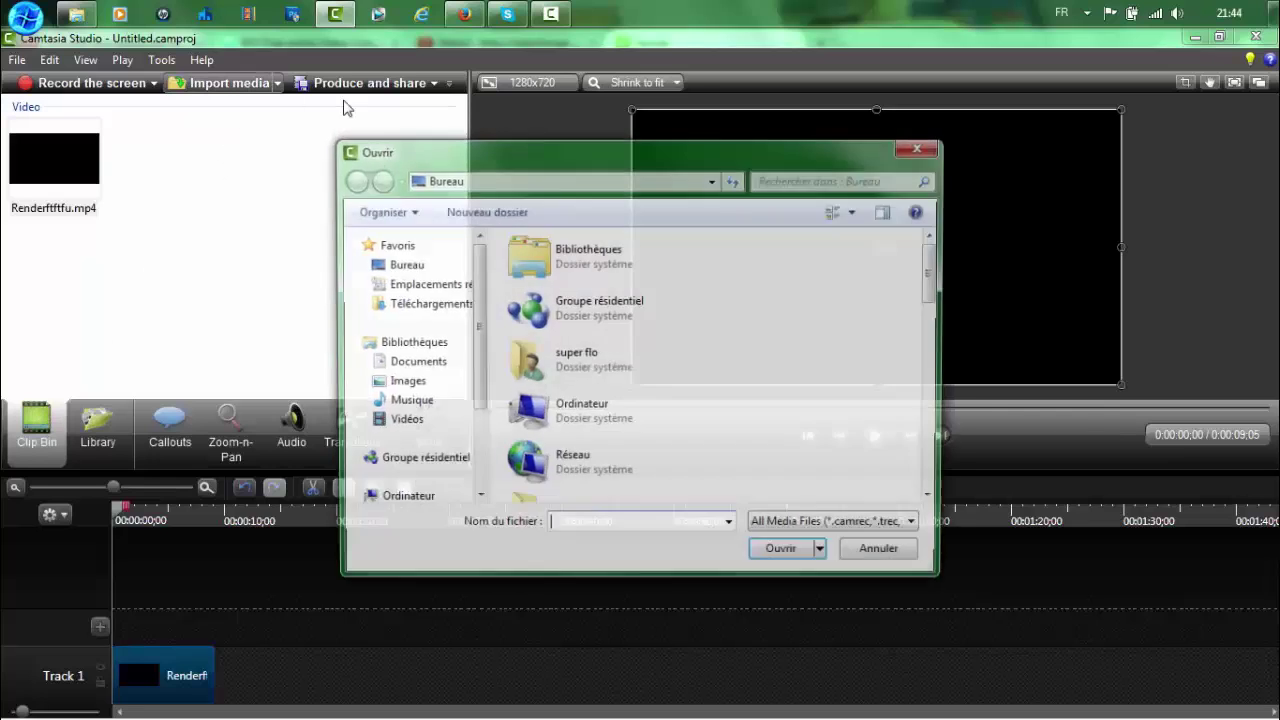
pyautogui.moveTo(932, 269); pyautogui.dragTo(931, 458)
pyautogui.doubleClick(605, 340)
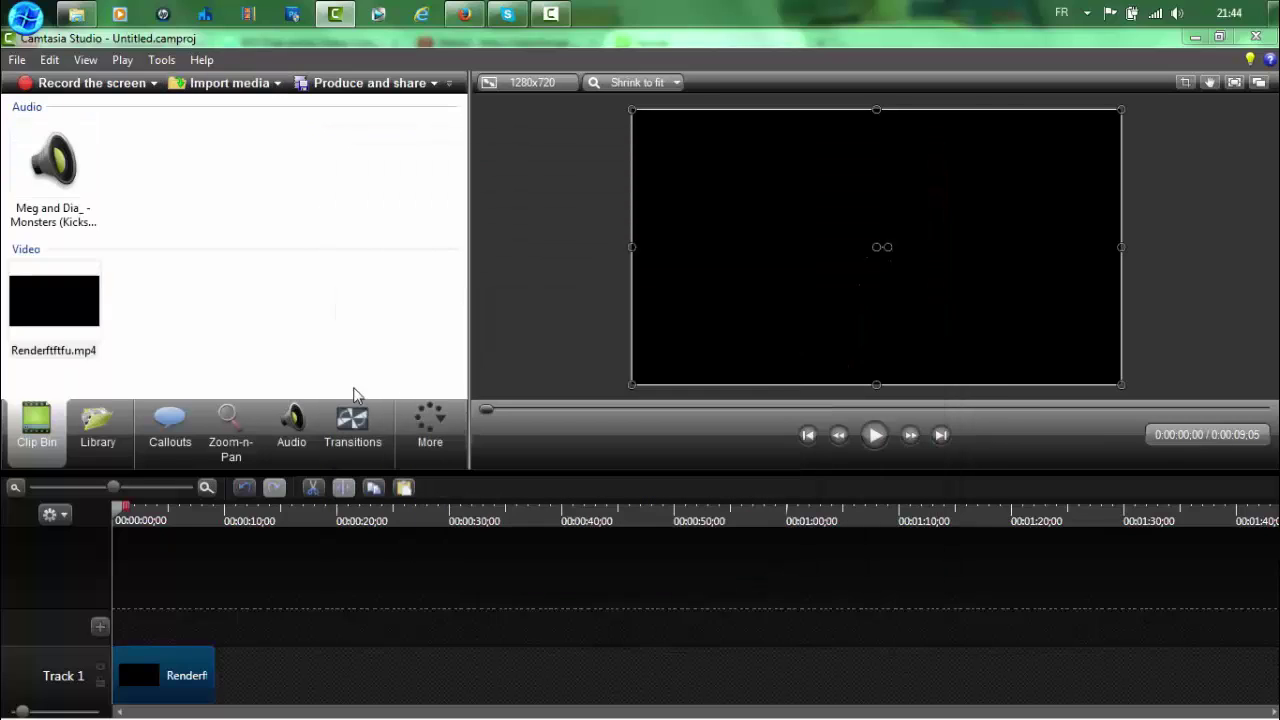
pyautogui.moveTo(71, 320); pyautogui.dragTo(130, 620)
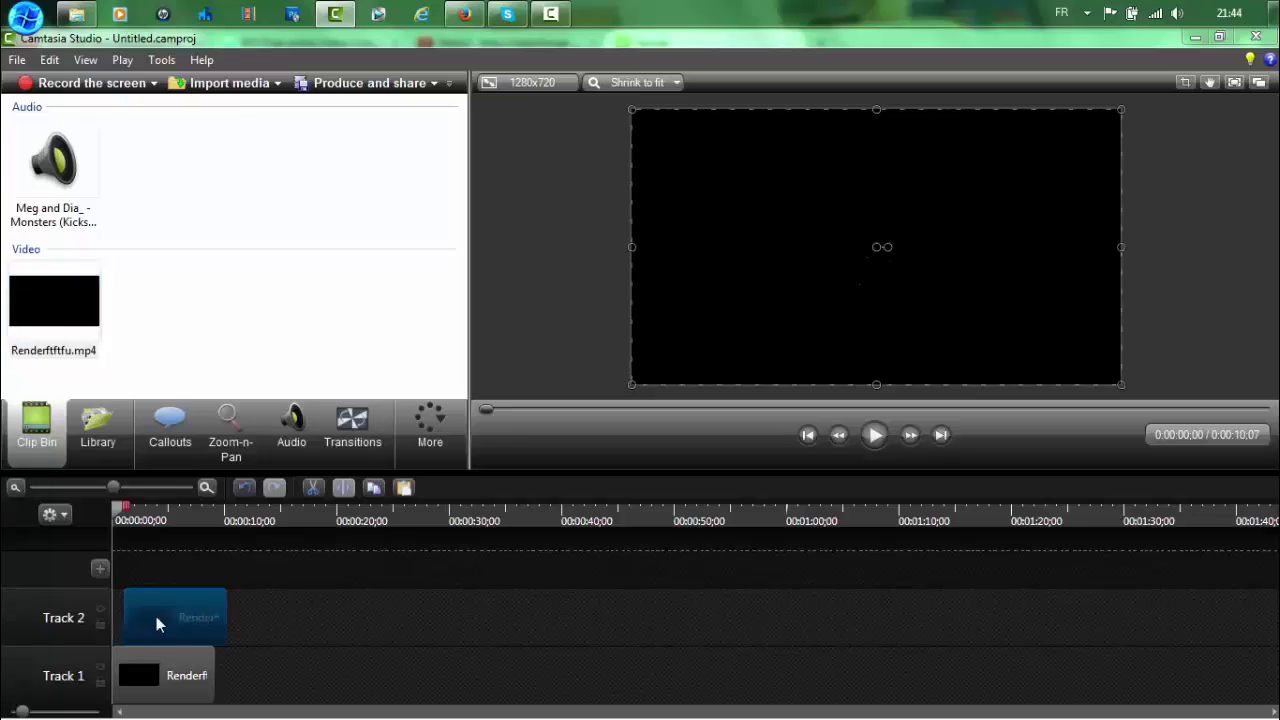
pyautogui.rightClick(128, 617)
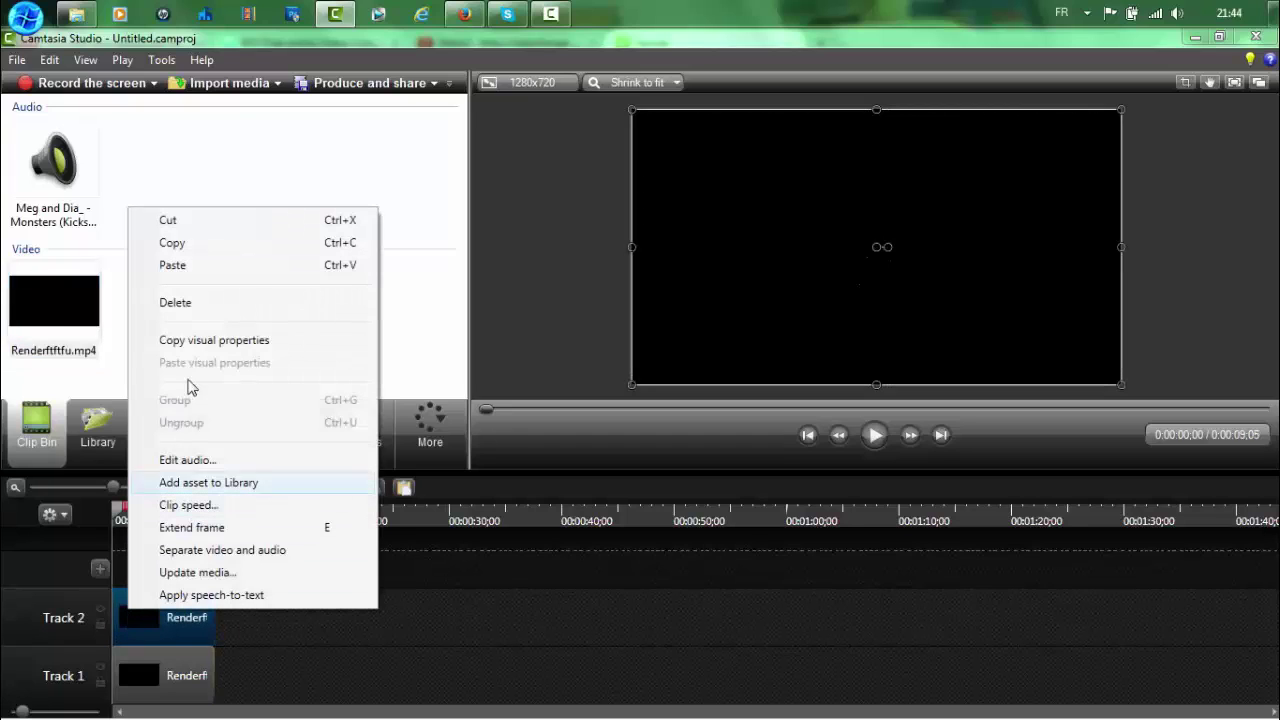
pyautogui.click(175, 302)
# - Place the Monsters MP3 at the start of Track 2 and play the timeline, pausing at the end of the video clip
pyautogui.click(52, 166)
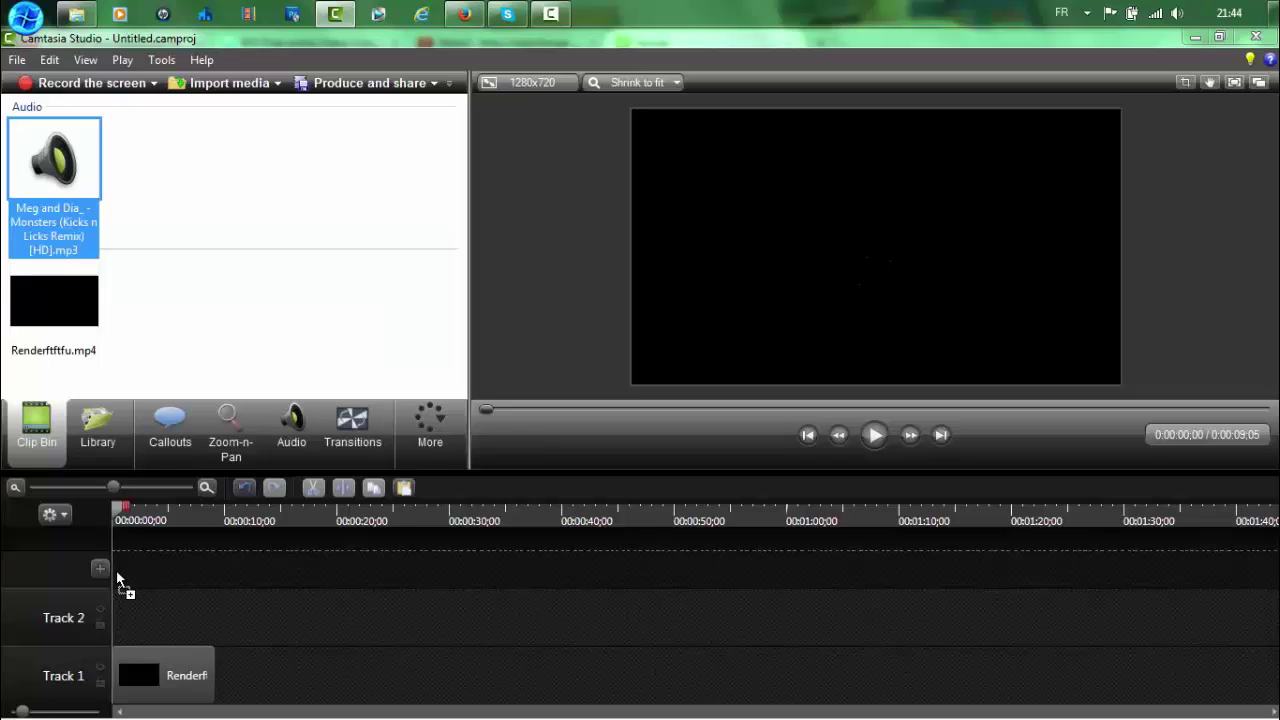
pyautogui.moveTo(125, 595); pyautogui.dragTo(124, 592)
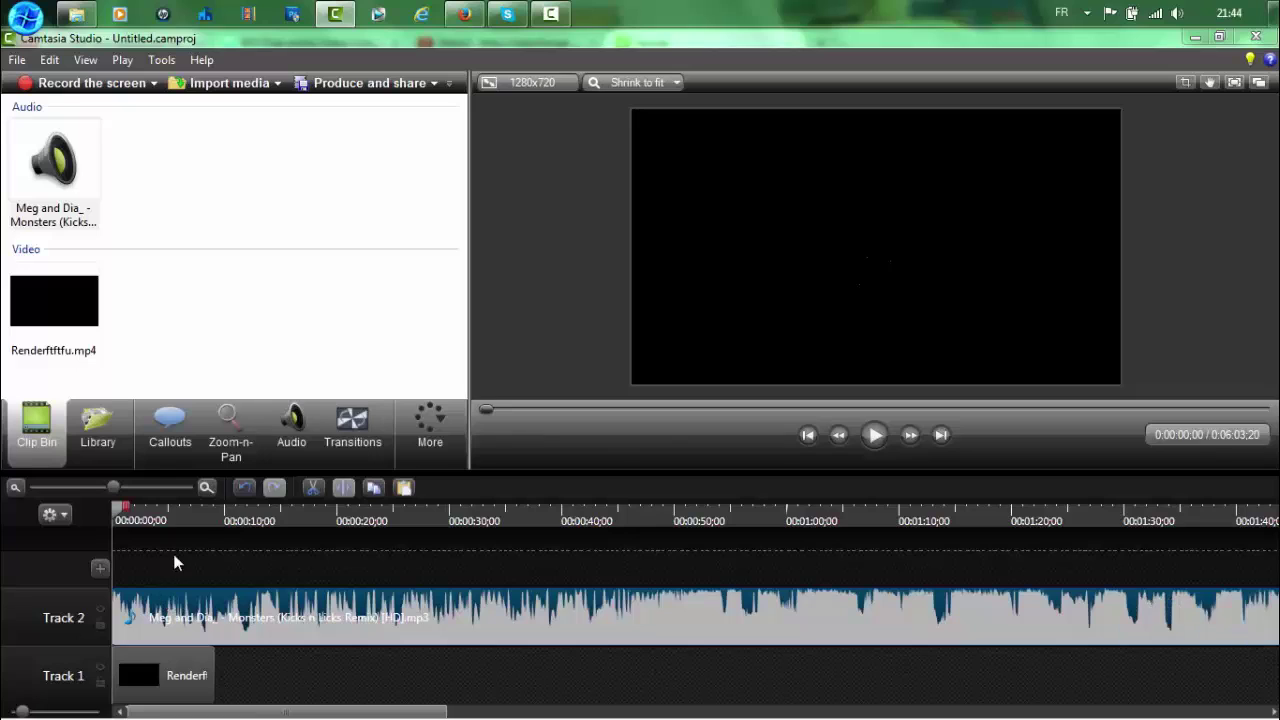
pyautogui.click(873, 436)
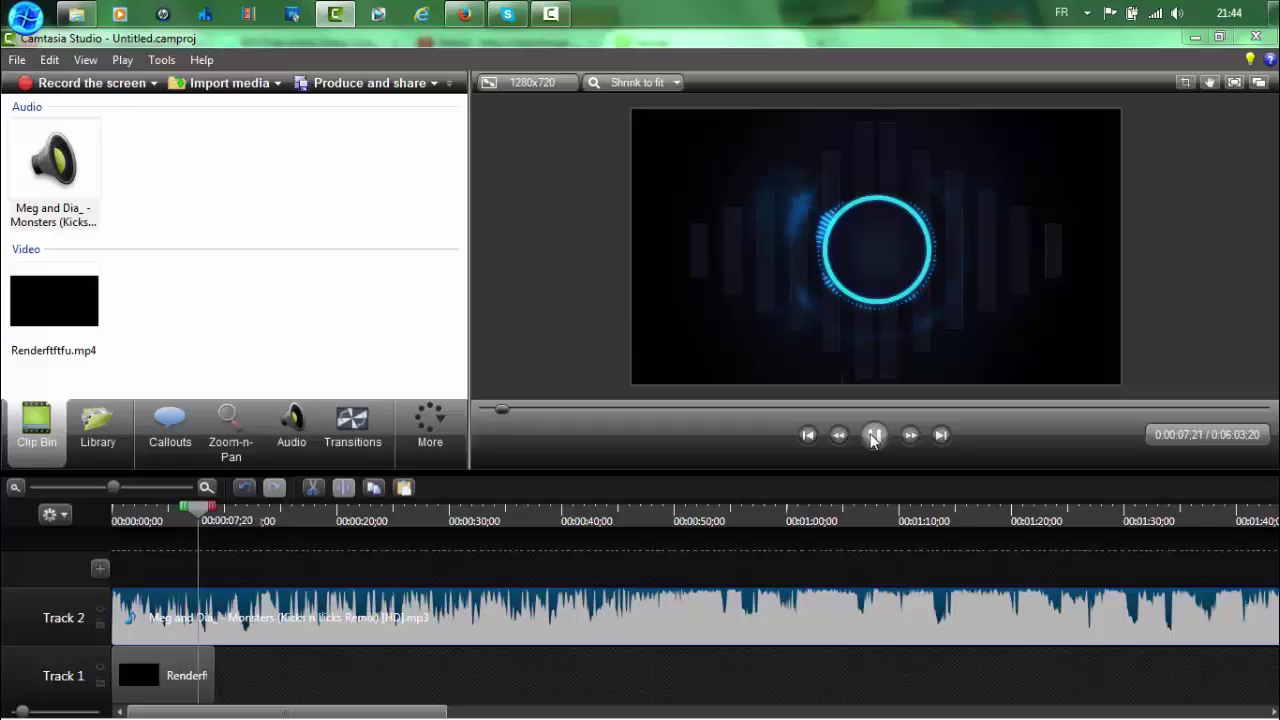
pyautogui.click(873, 437)
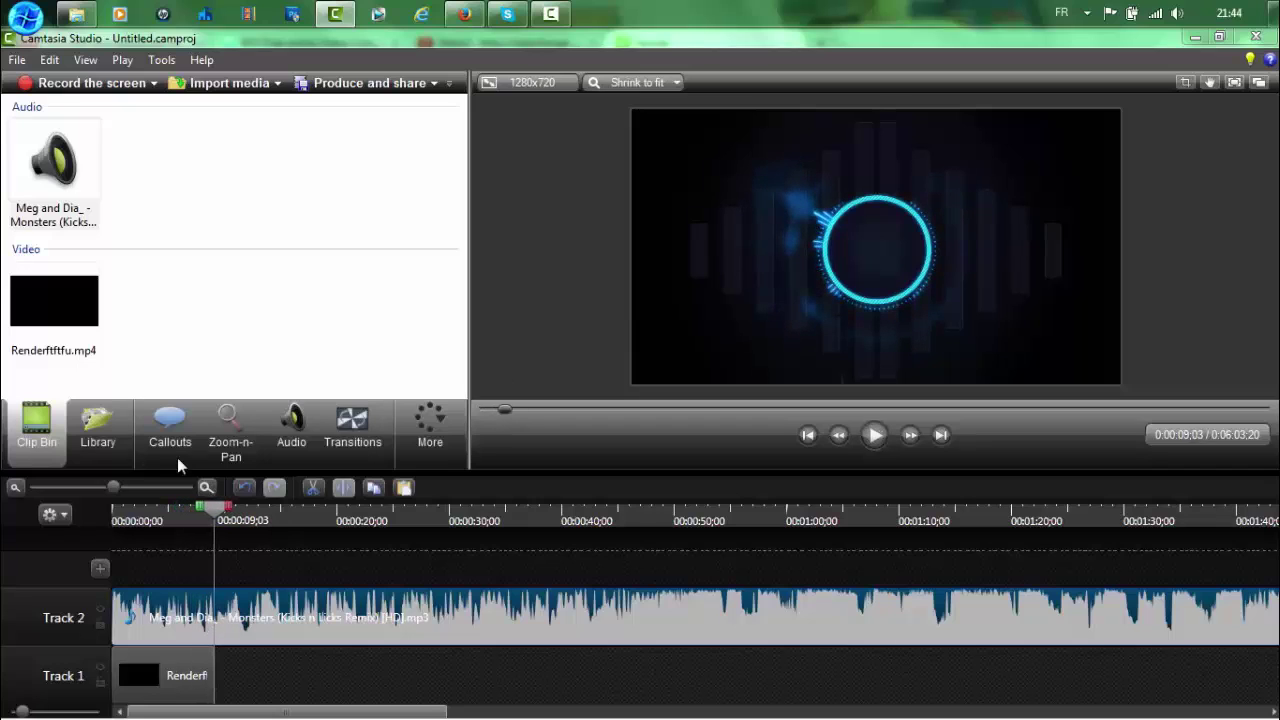
# - Select the timeline range covering the video clip and shift the Monsters song to about 14 seconds on Track 2
pyautogui.moveTo(204, 511); pyautogui.dragTo(198, 510)
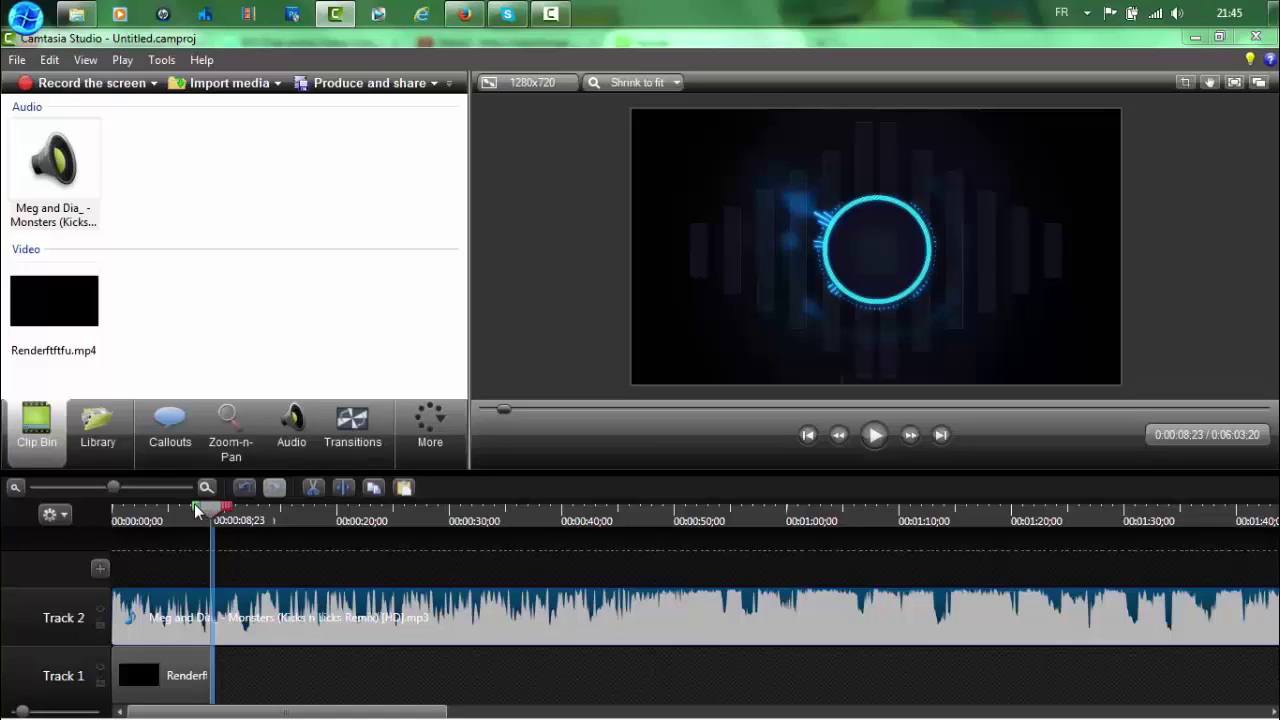
pyautogui.moveTo(197, 510); pyautogui.dragTo(114, 511)
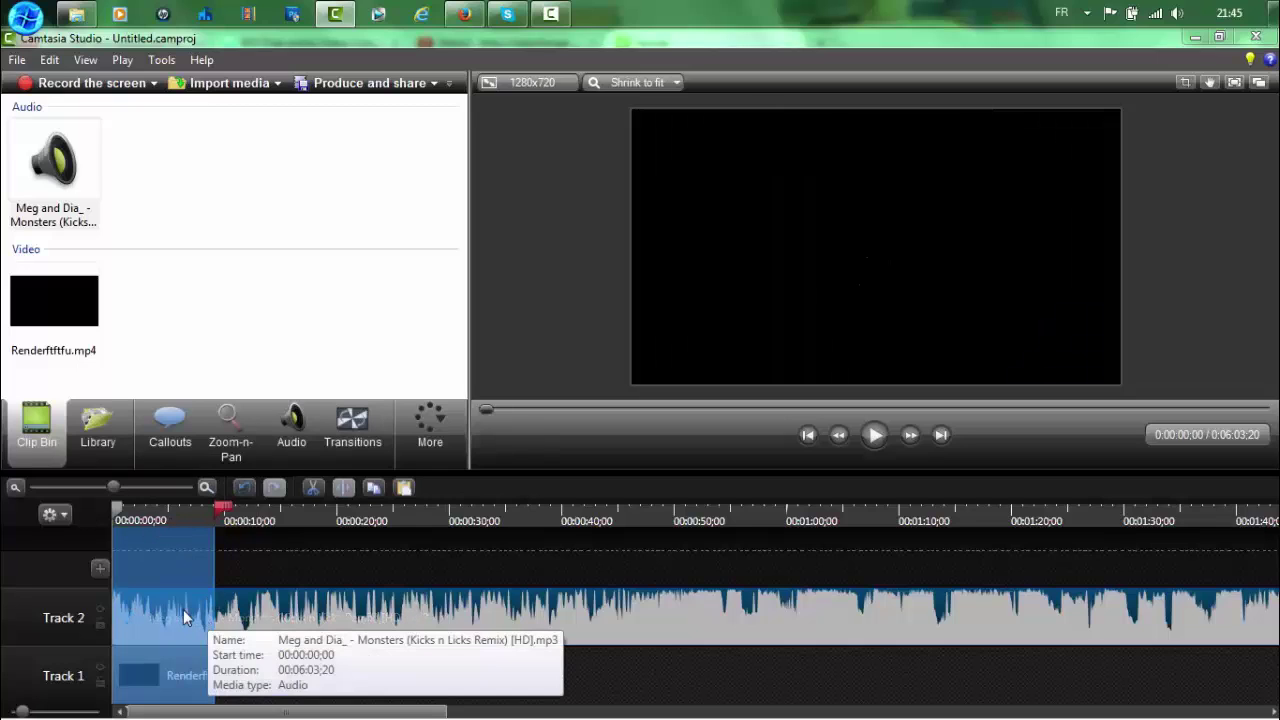
pyautogui.moveTo(243, 613); pyautogui.dragTo(405, 623)
pyautogui.click(158, 583)
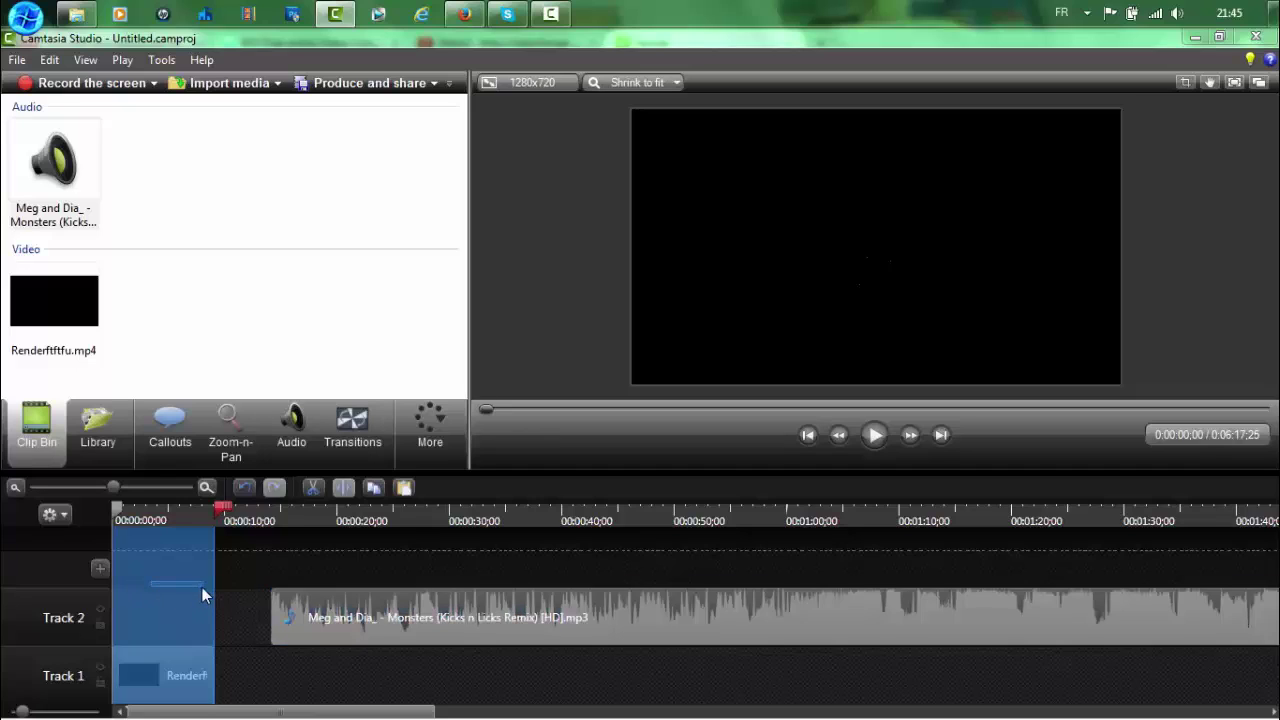
# - Cut the timeline range from the song's start at about 14 seconds to about 27 seconds
pyautogui.moveTo(224, 508); pyautogui.dragTo(423, 508)
pyautogui.moveTo(286, 553); pyautogui.dragTo(334, 554)
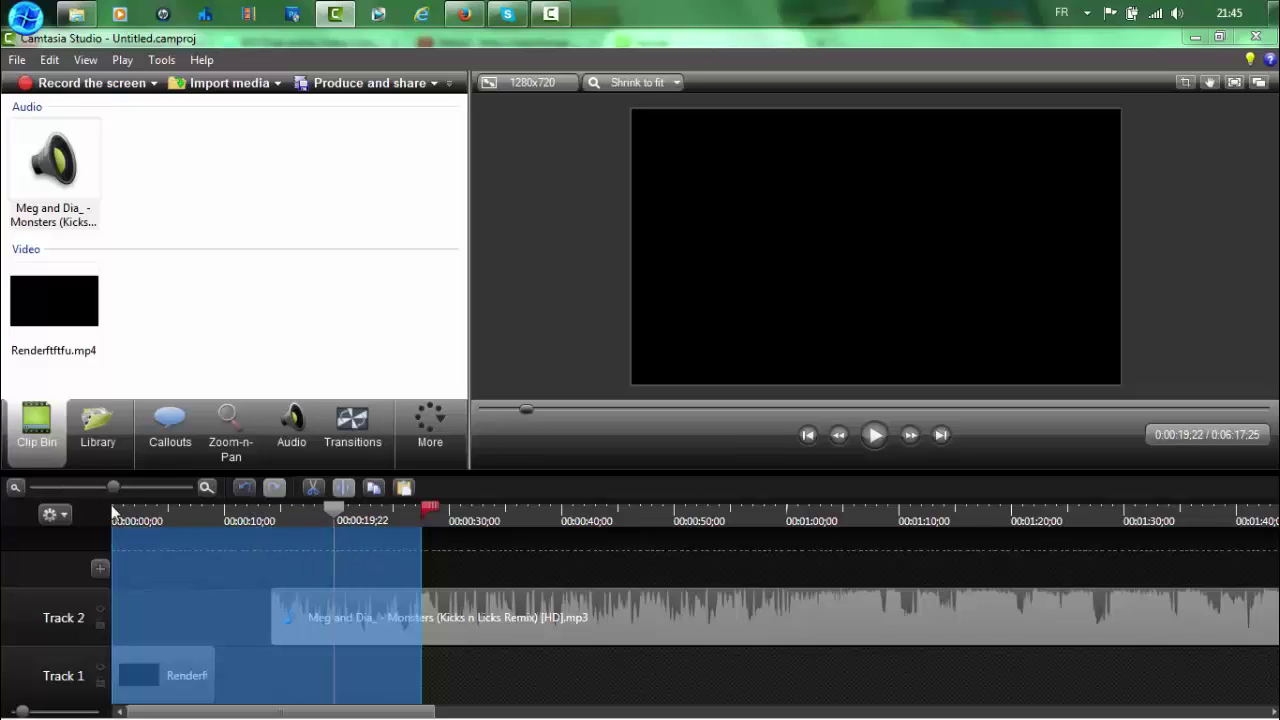
pyautogui.moveTo(114, 507); pyautogui.dragTo(317, 543)
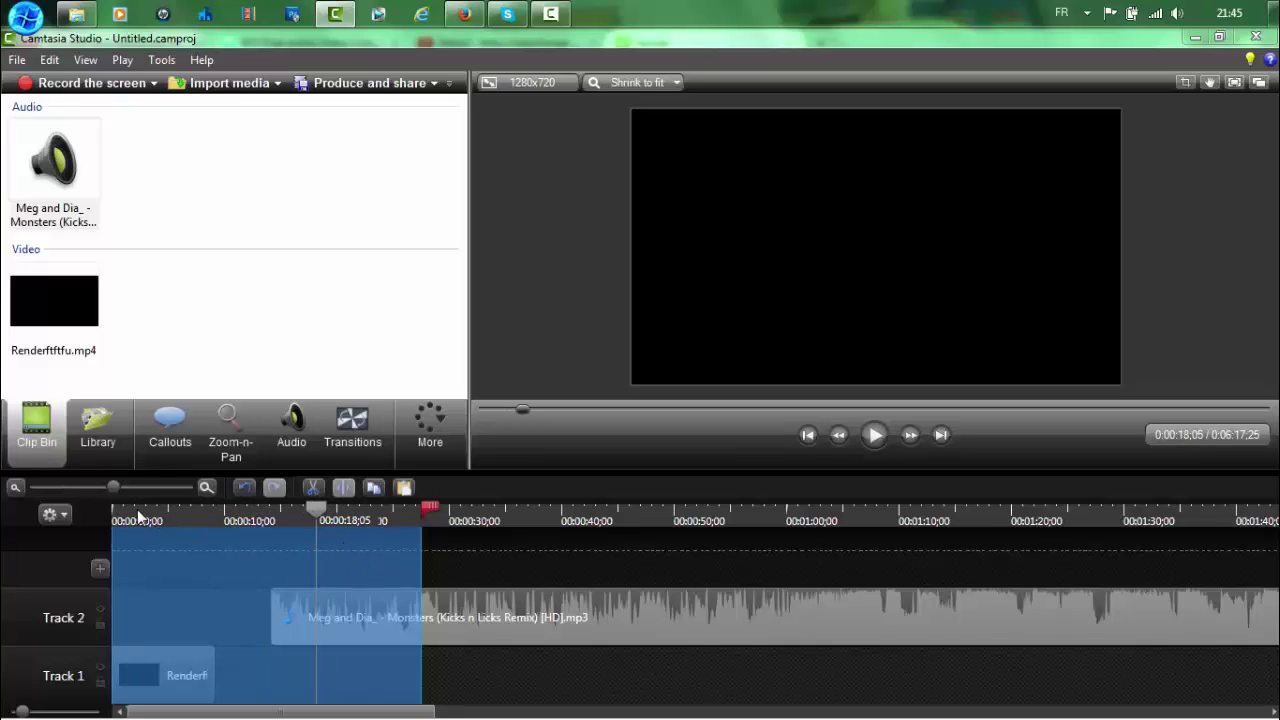
pyautogui.click(238, 540)
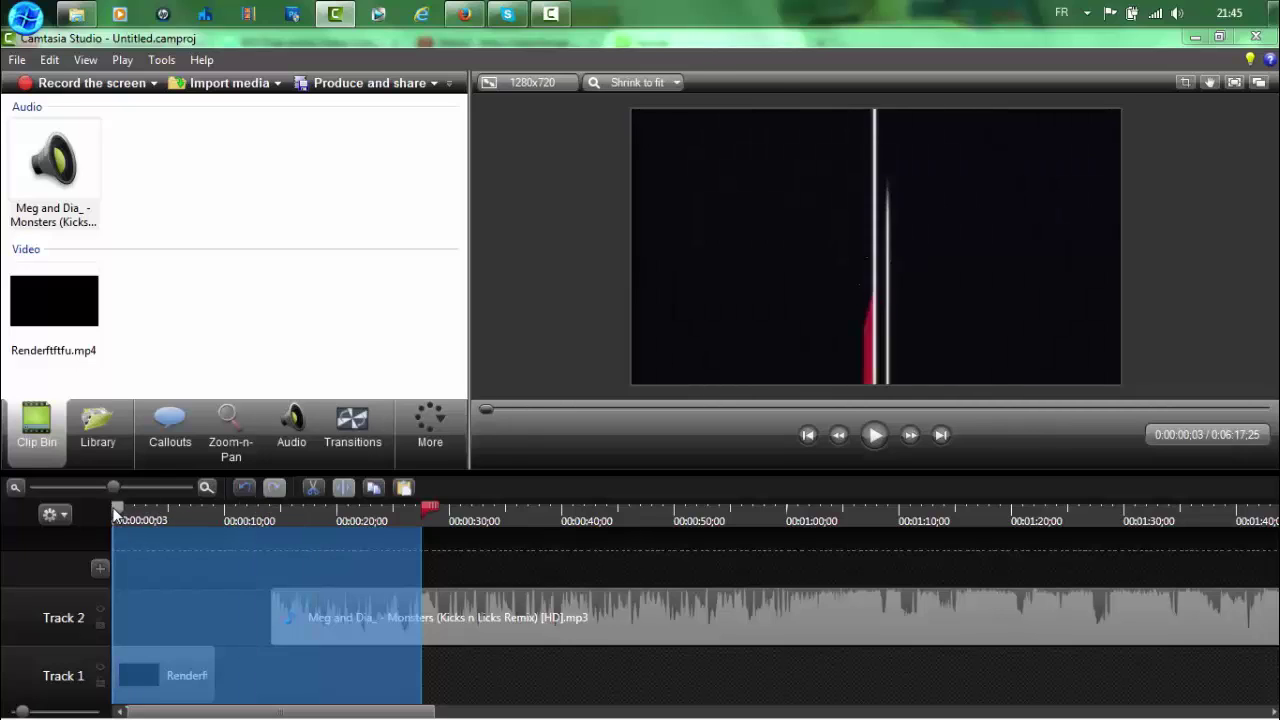
pyautogui.click(294, 544)
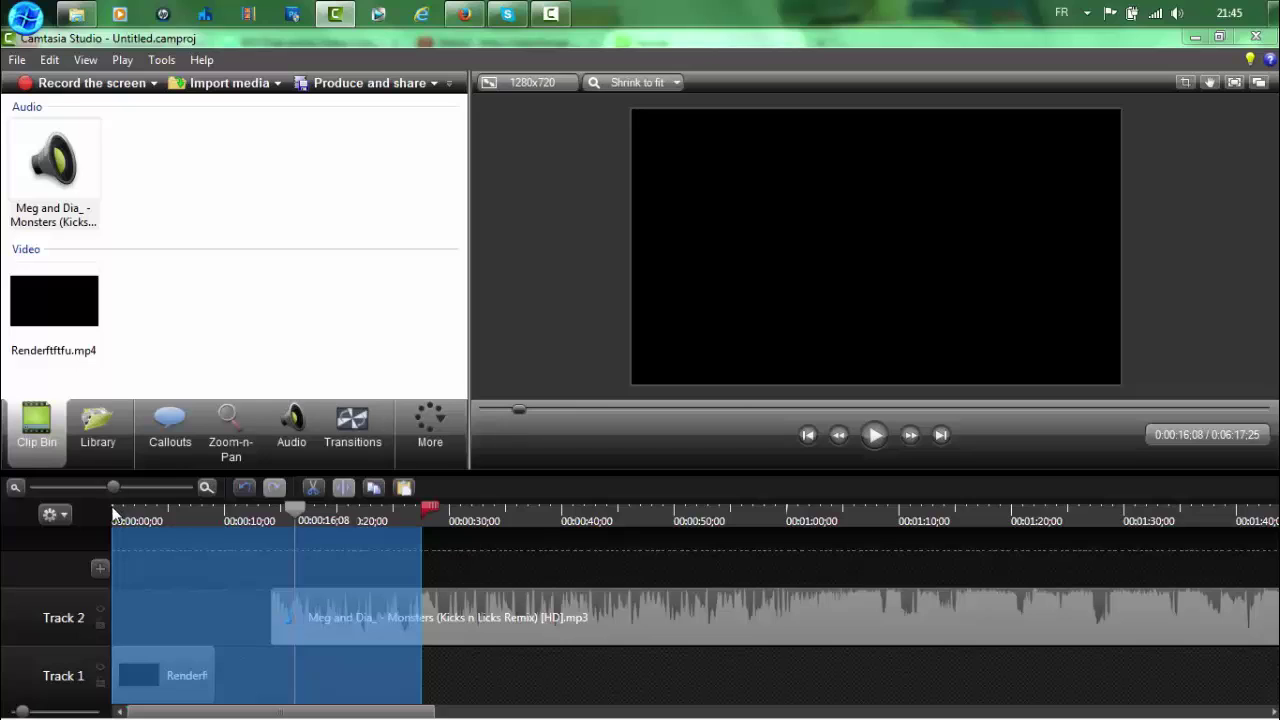
pyautogui.moveTo(113, 514); pyautogui.dragTo(271, 552)
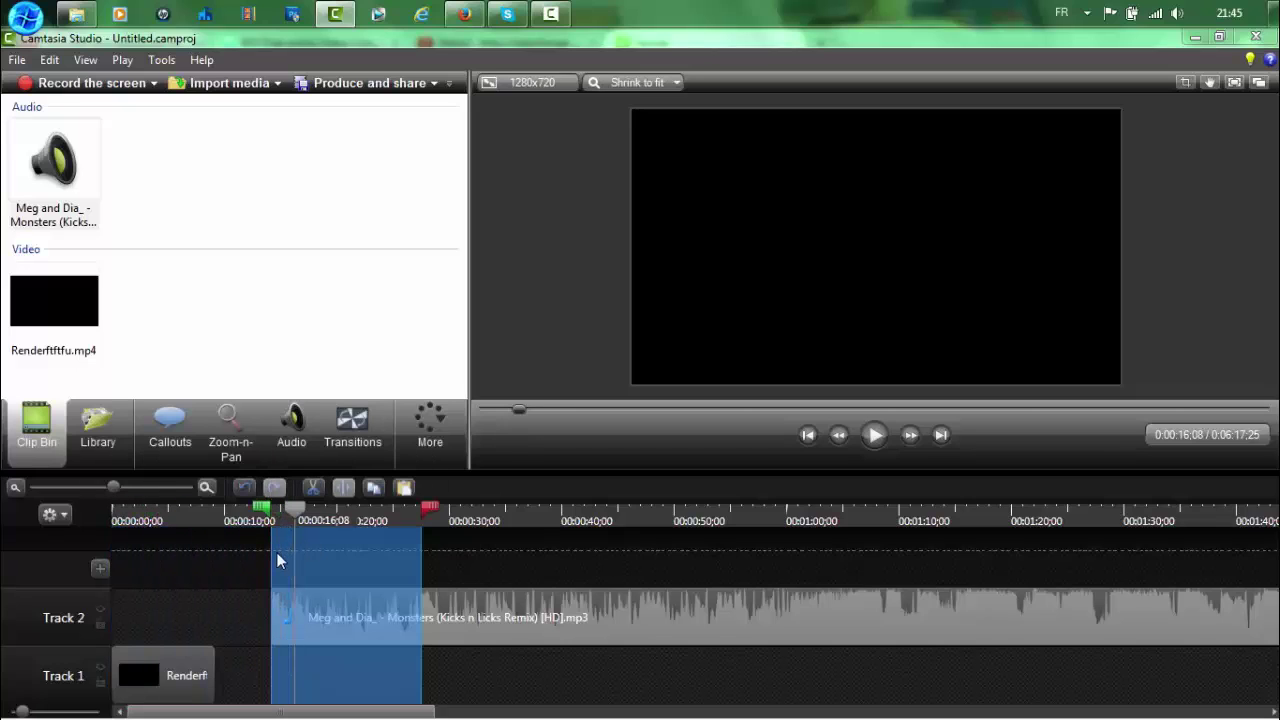
pyautogui.rightClick(337, 556)
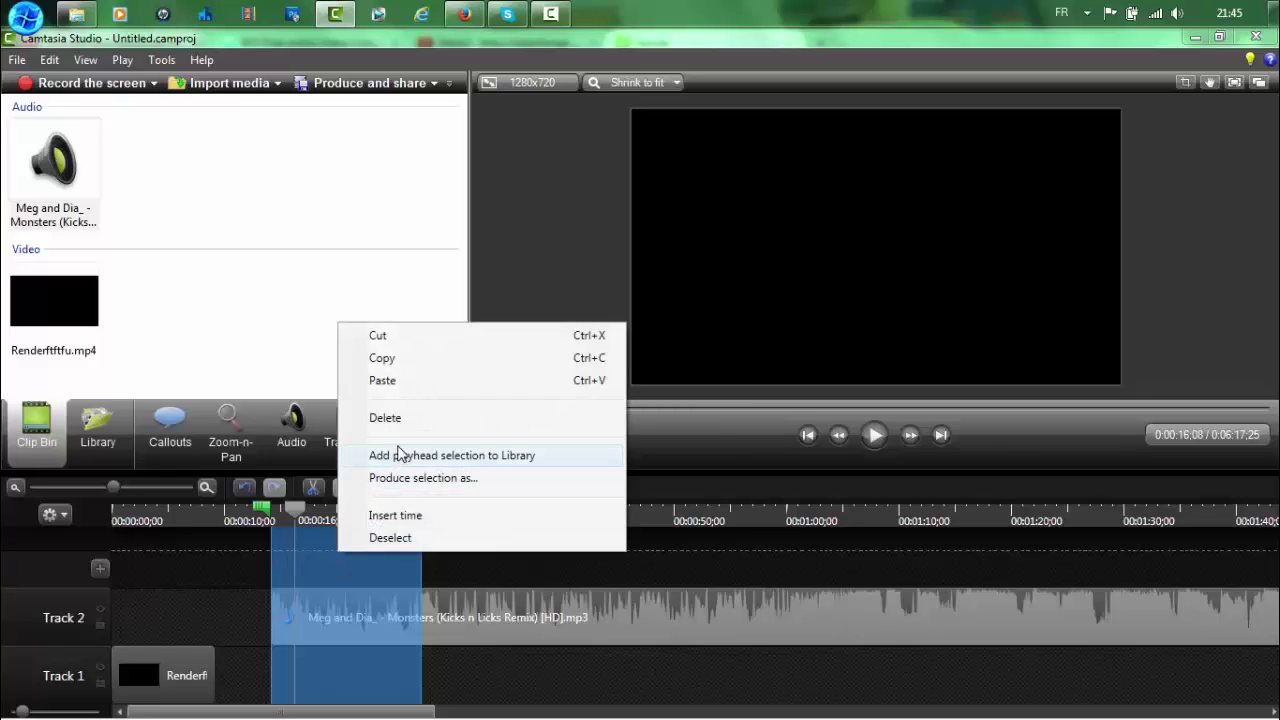
pyautogui.click(418, 345)
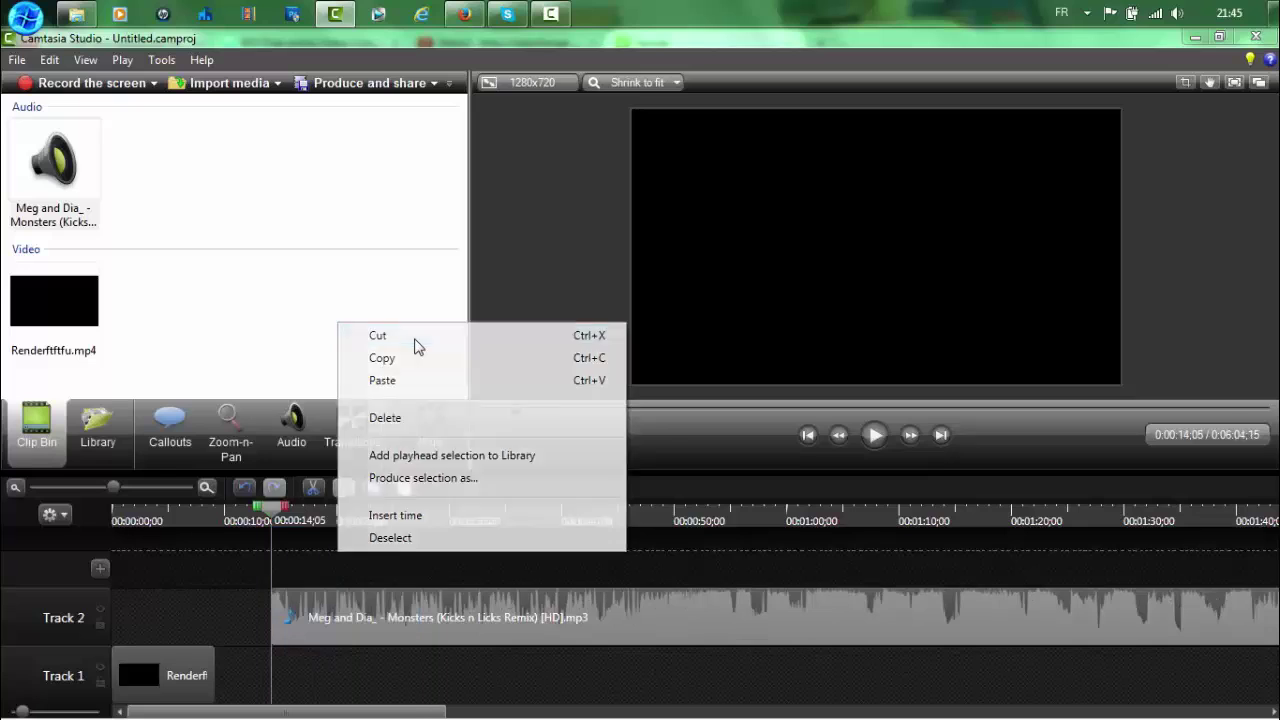
# - Reduce the Monsters song to an excerpt matching the video clip's length at the start of Track 2
pyautogui.rightClick(320, 634)
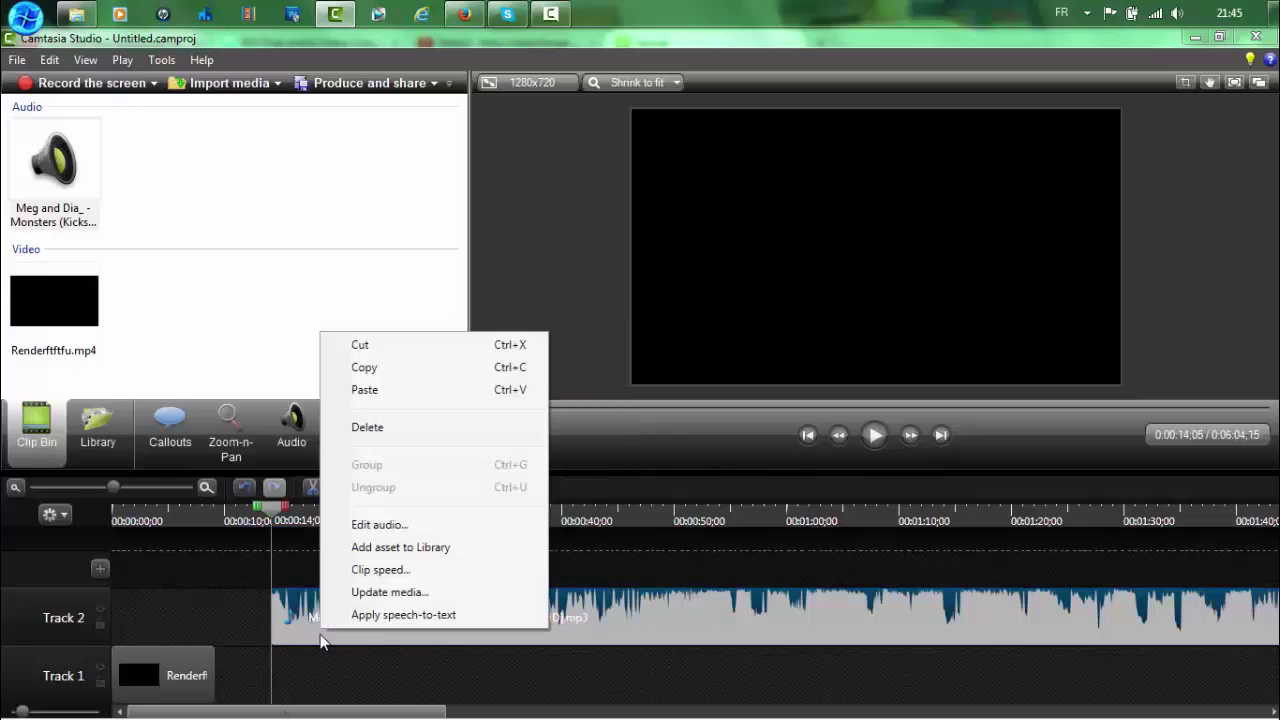
pyautogui.click(418, 430)
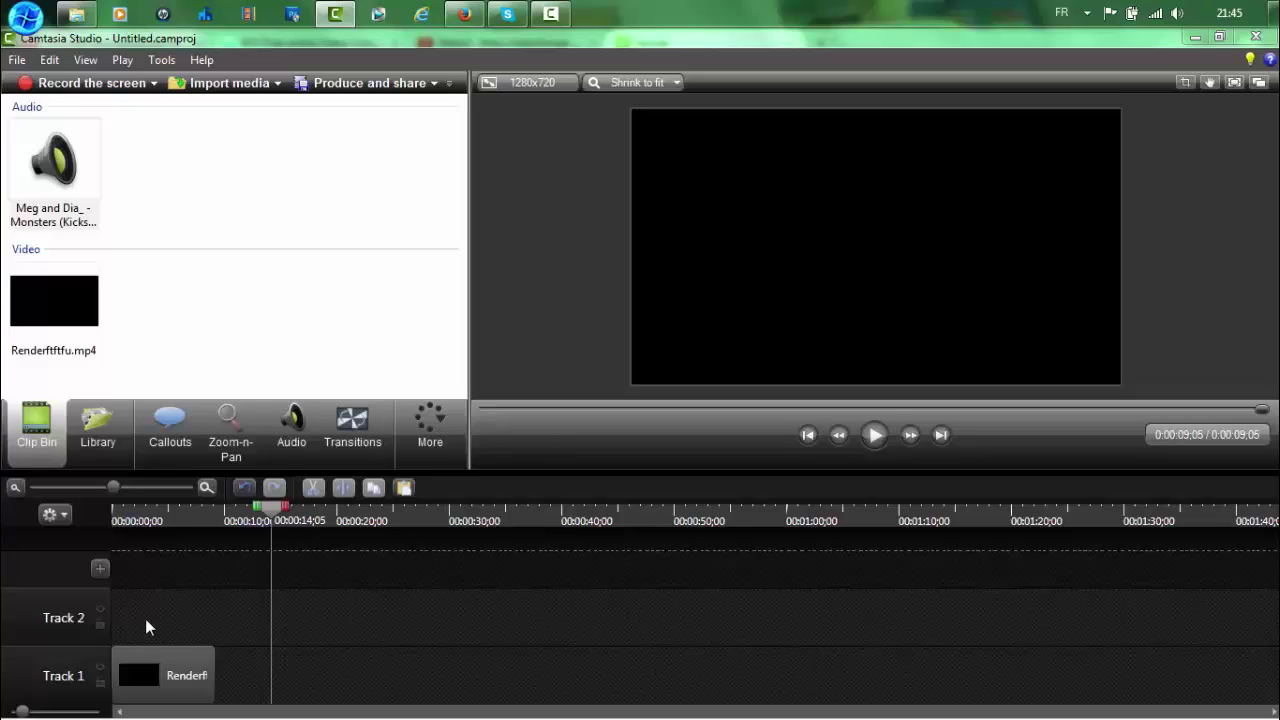
pyautogui.hotkey('ctrl', 'z')
pyautogui.moveTo(293, 619); pyautogui.dragTo(216, 618)
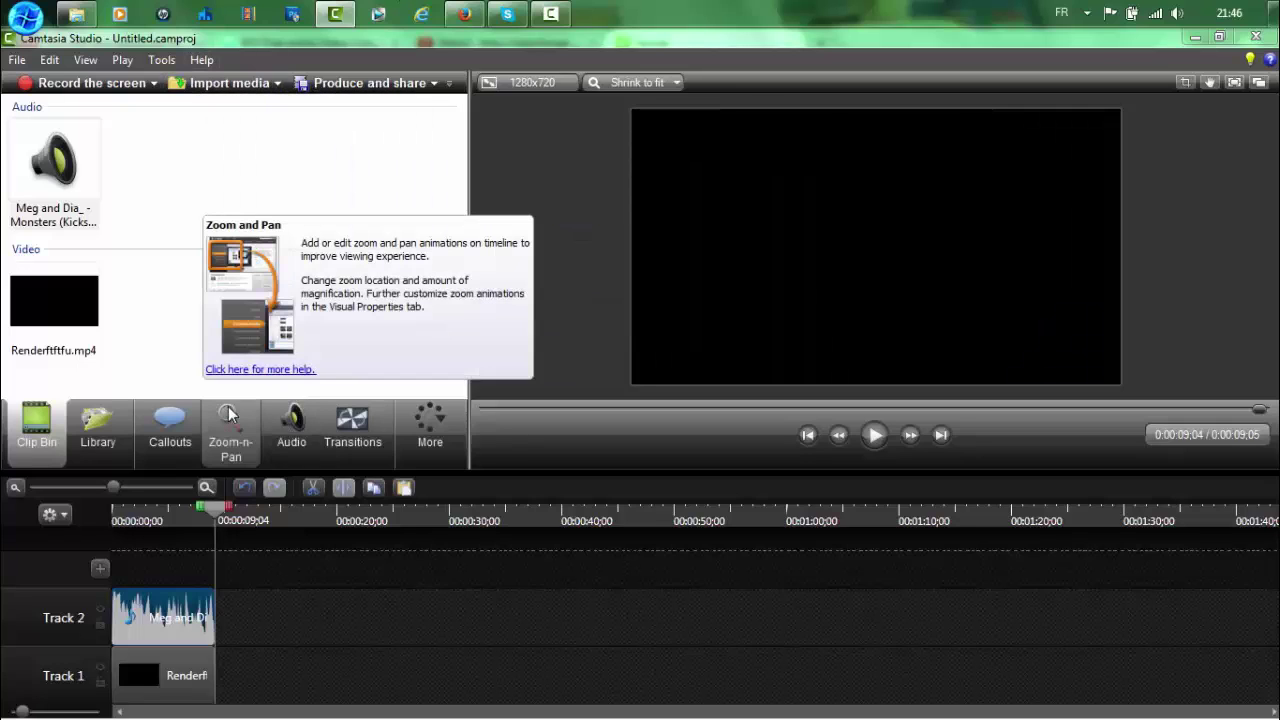
# - Add a Transparent Hotspot callout on Track 3 near the end of the video clip
pyautogui.click(166, 430)
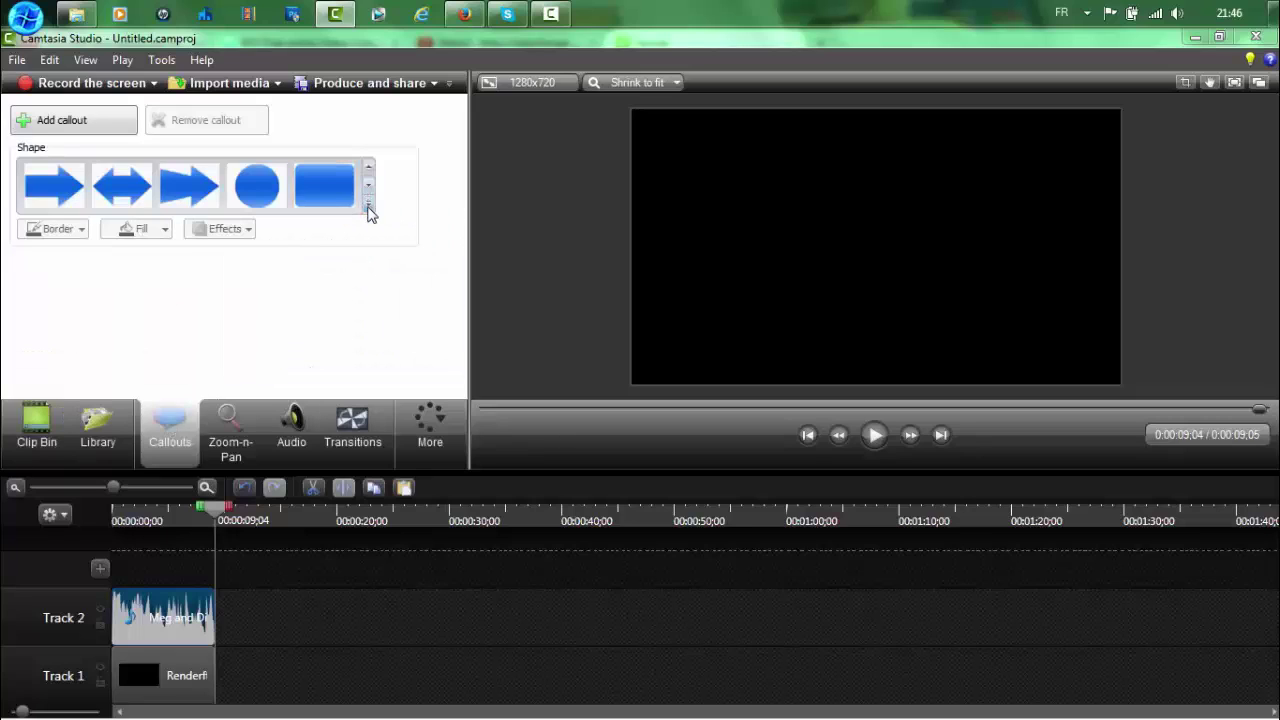
pyautogui.click(369, 208)
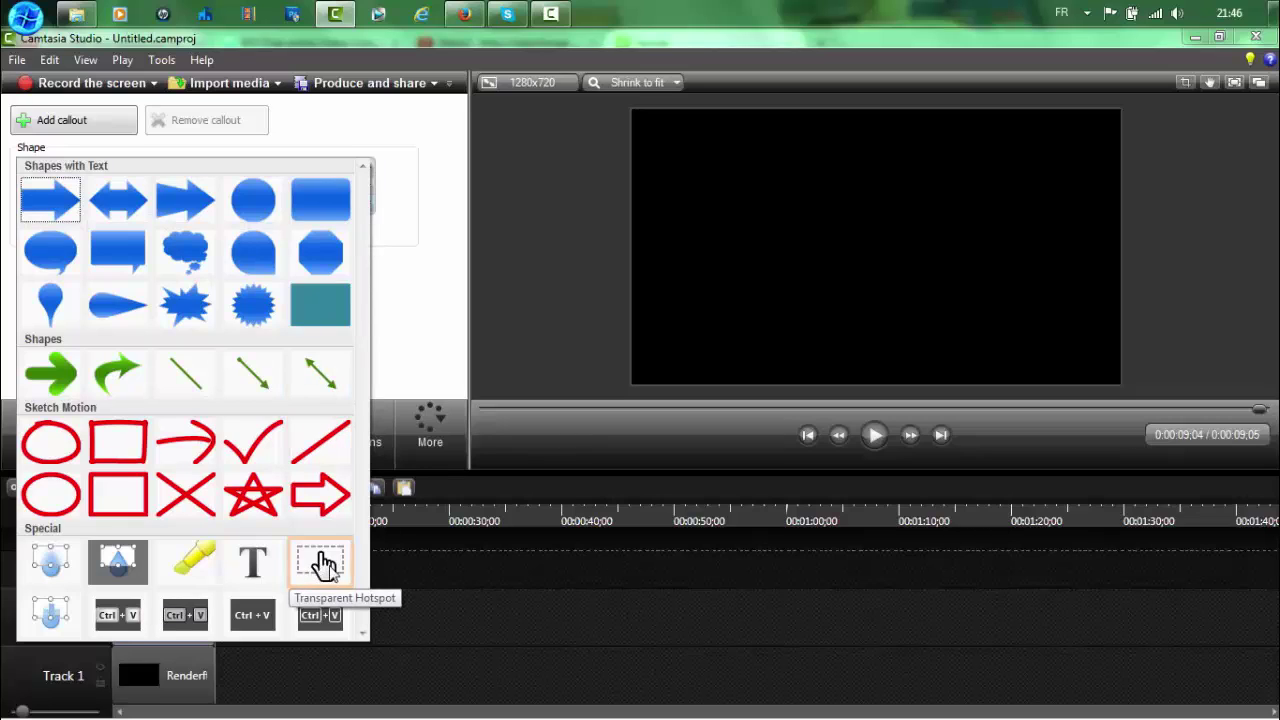
pyautogui.click(322, 565)
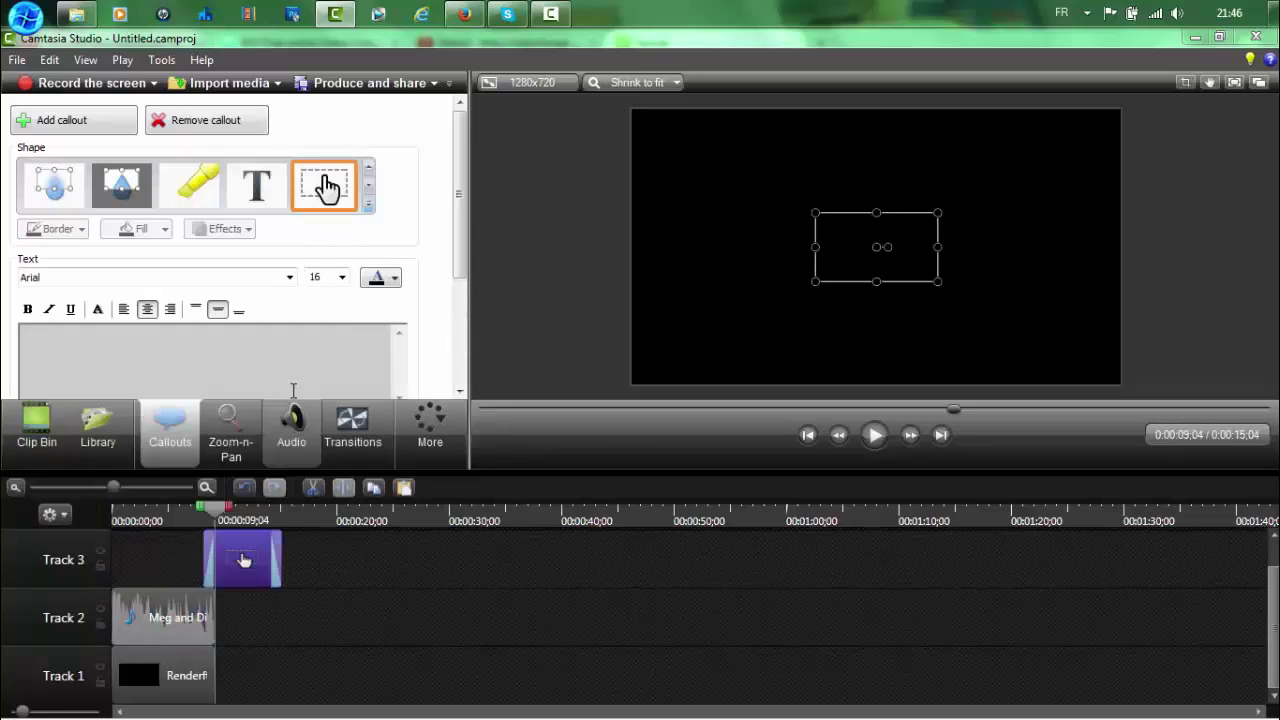
pyautogui.moveTo(452, 242); pyautogui.dragTo(452, 297)
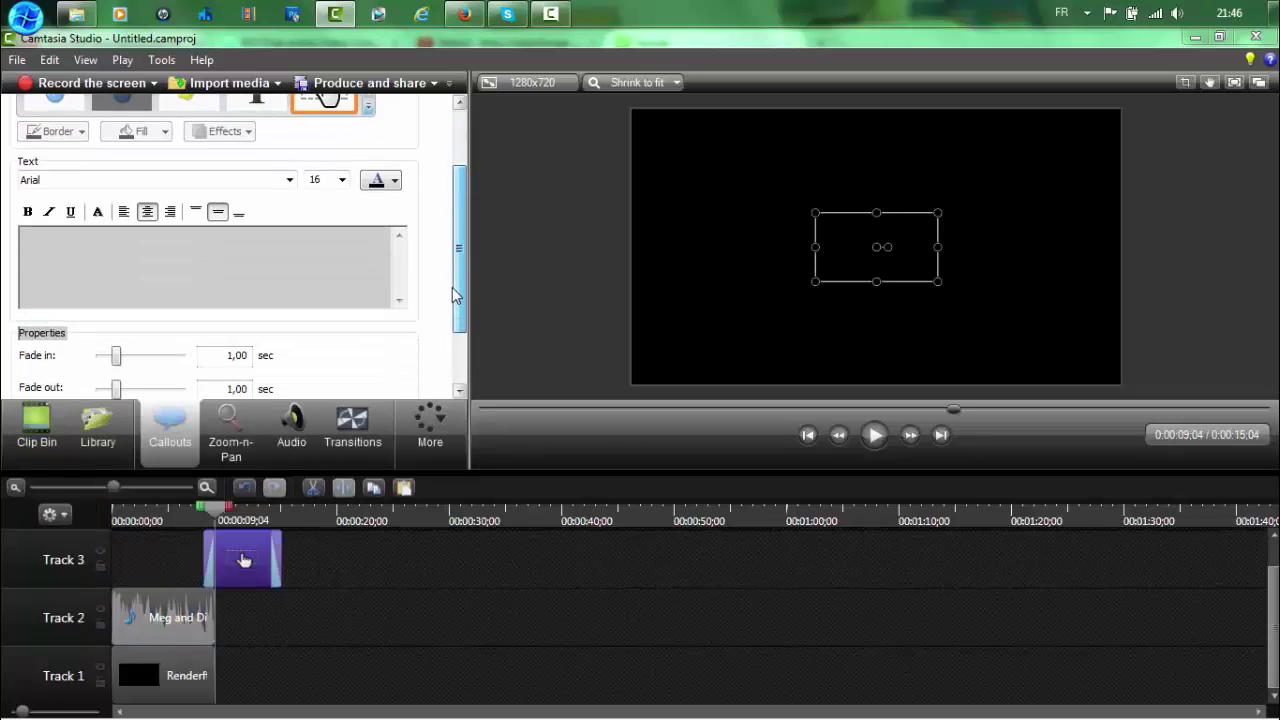
# - Add another Transparent Hotspot callout at the start of Track 3 with the text "super flo"
pyautogui.click(175, 672)
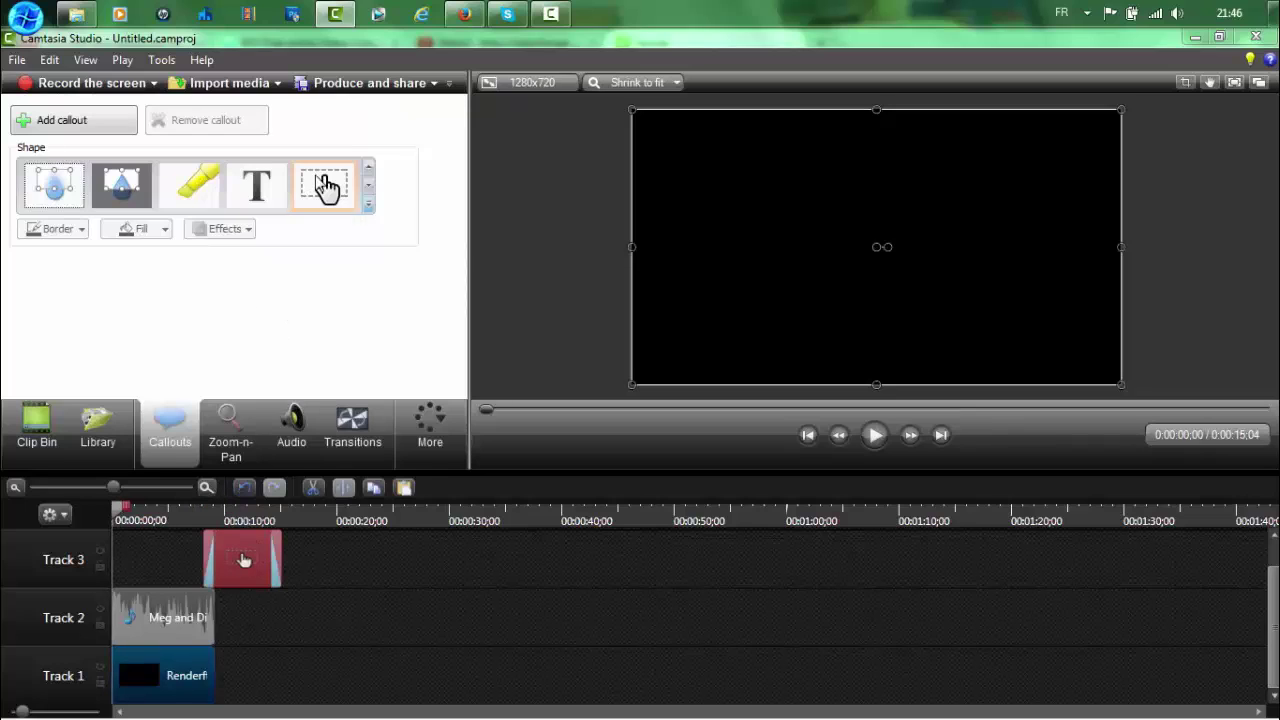
pyautogui.click(323, 185)
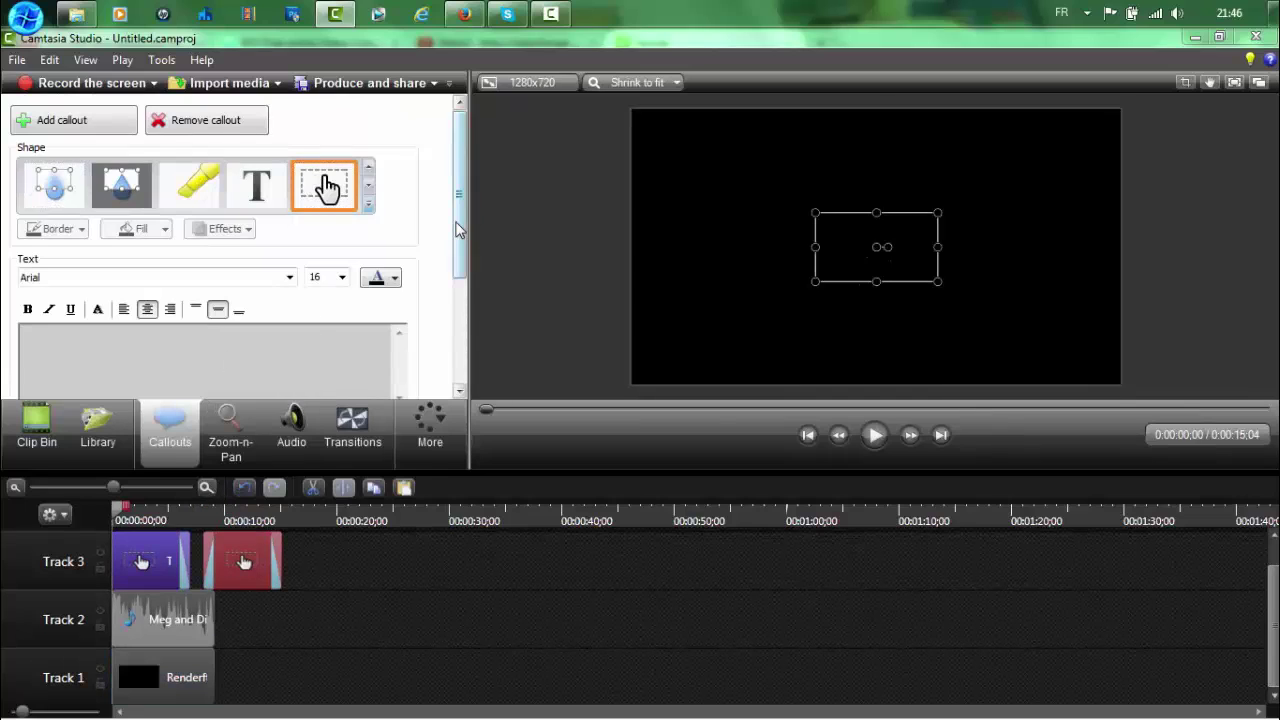
pyautogui.moveTo(460, 224); pyautogui.dragTo(452, 274)
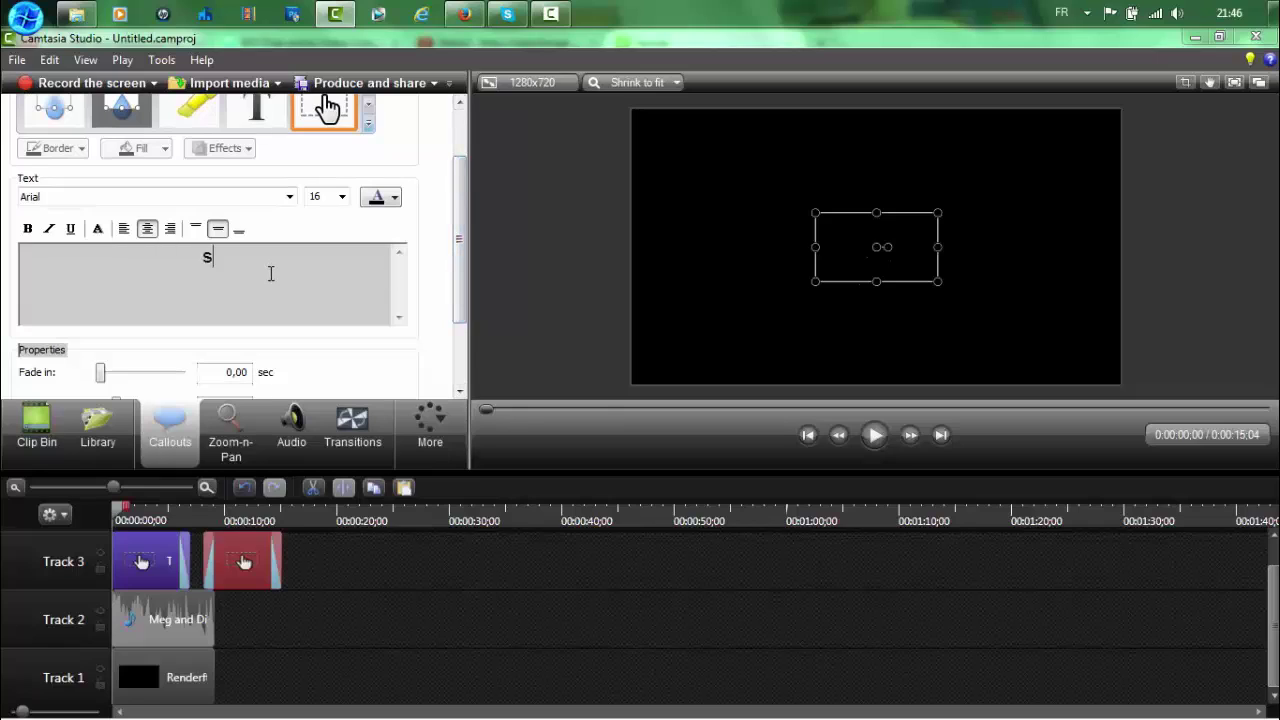
pyautogui.write('super flo')
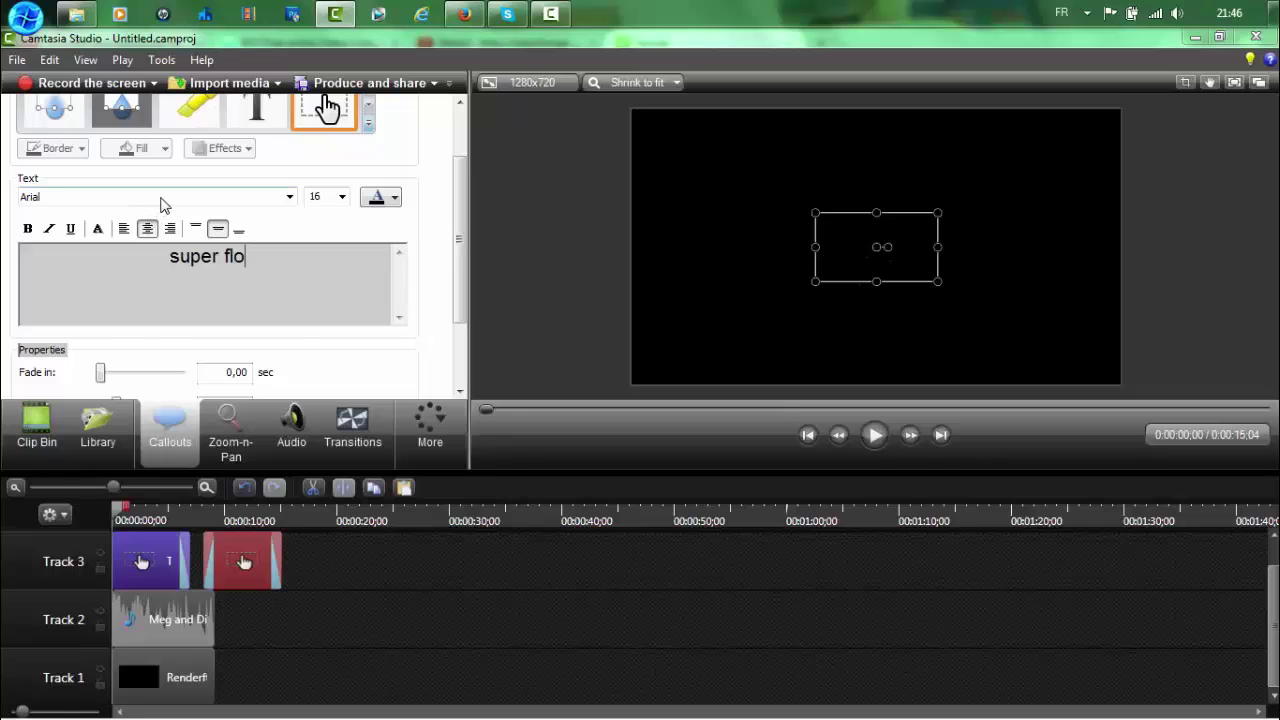
pyautogui.click(165, 200)
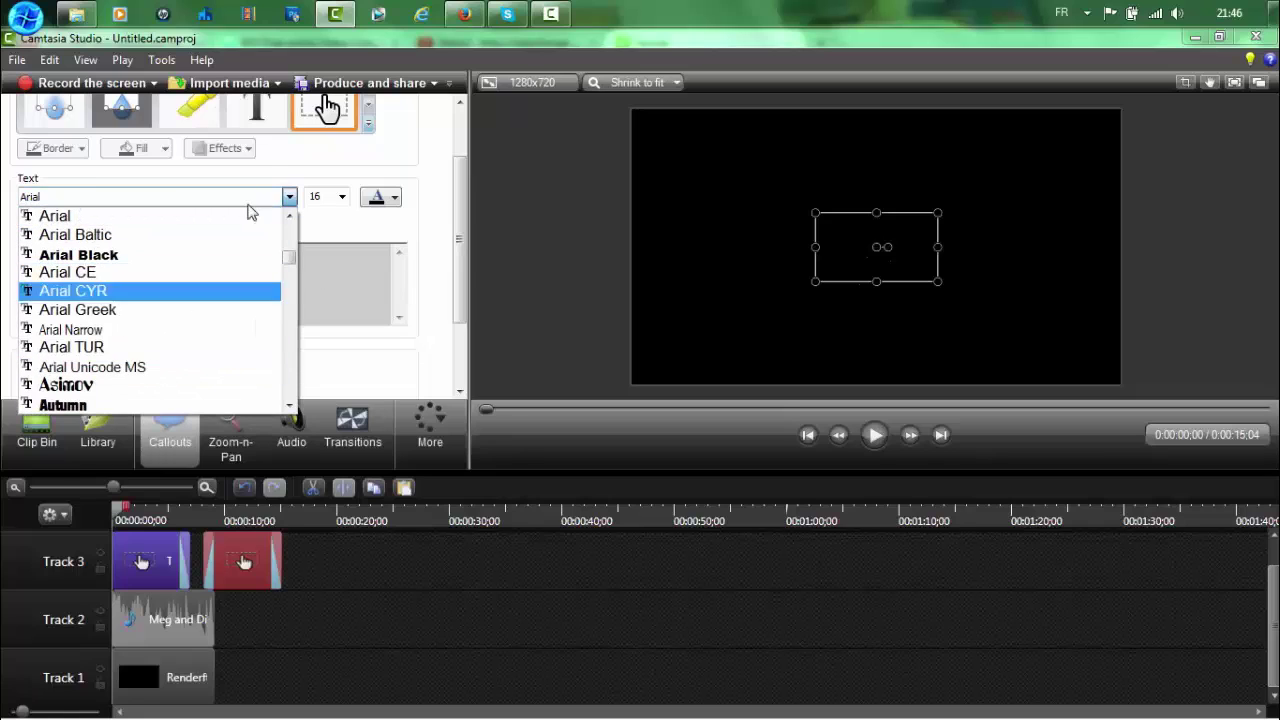
pyautogui.click(344, 212)
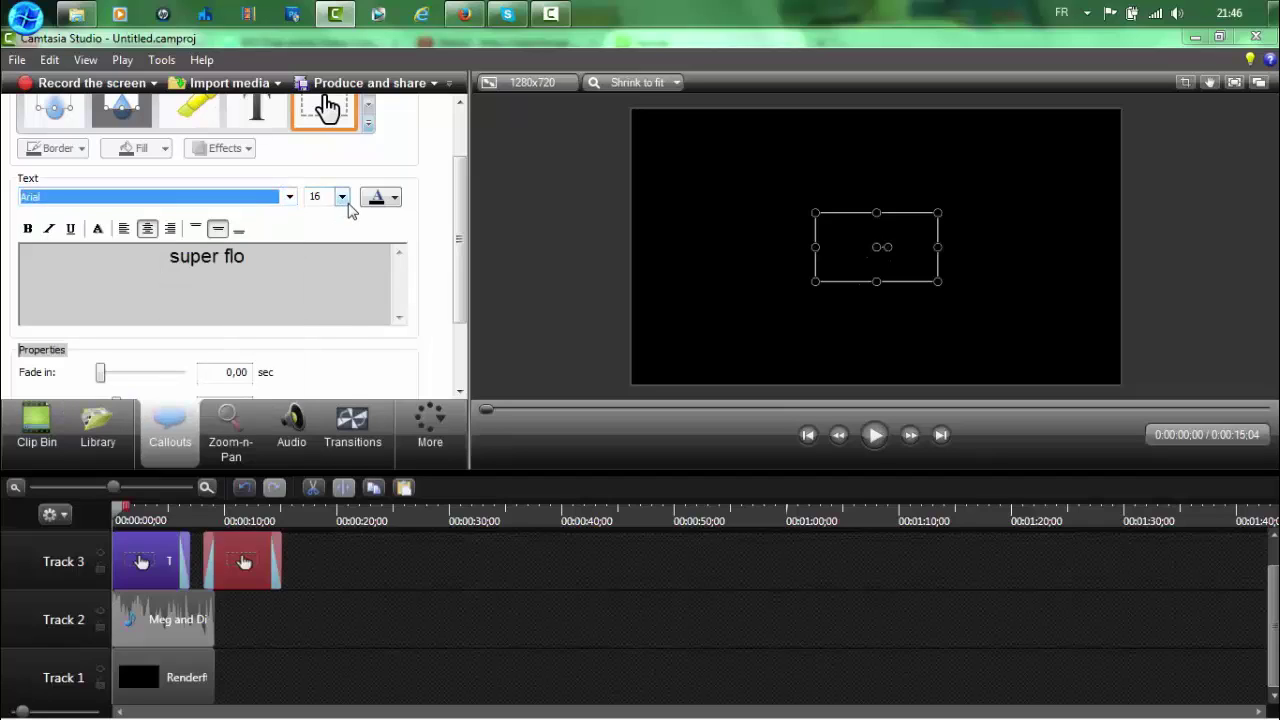
pyautogui.click(342, 198)
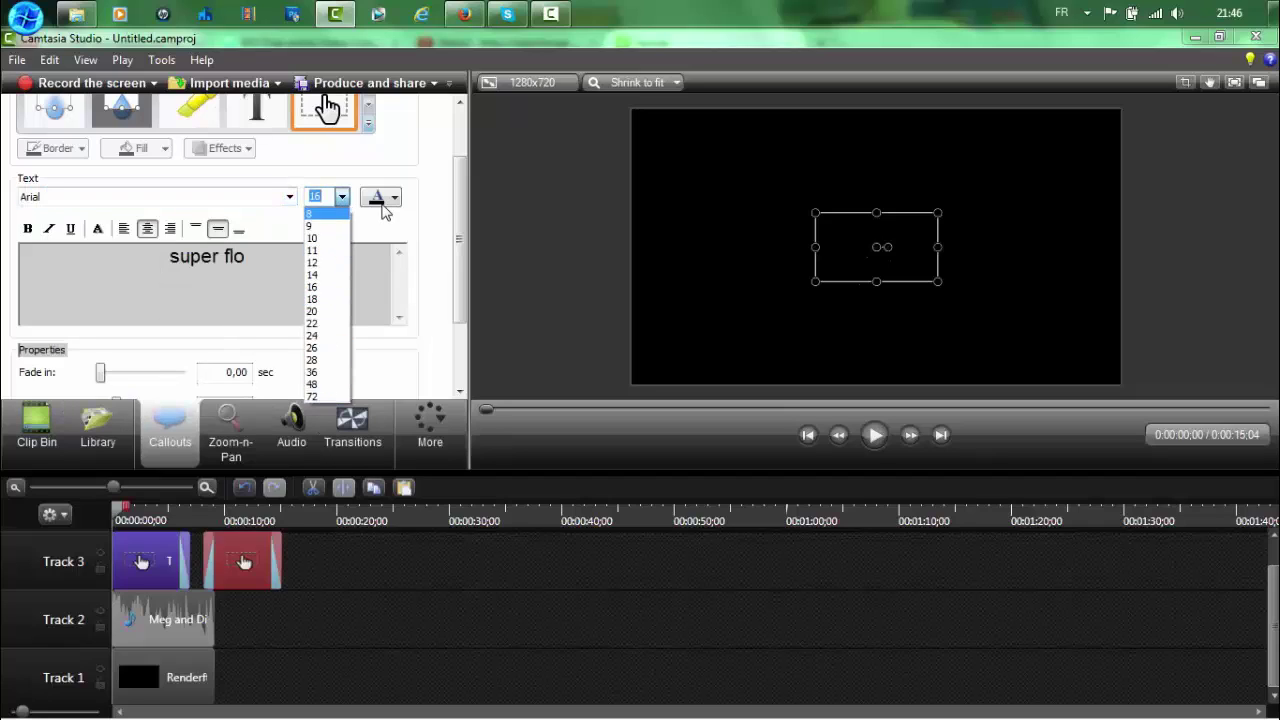
pyautogui.click(388, 202)
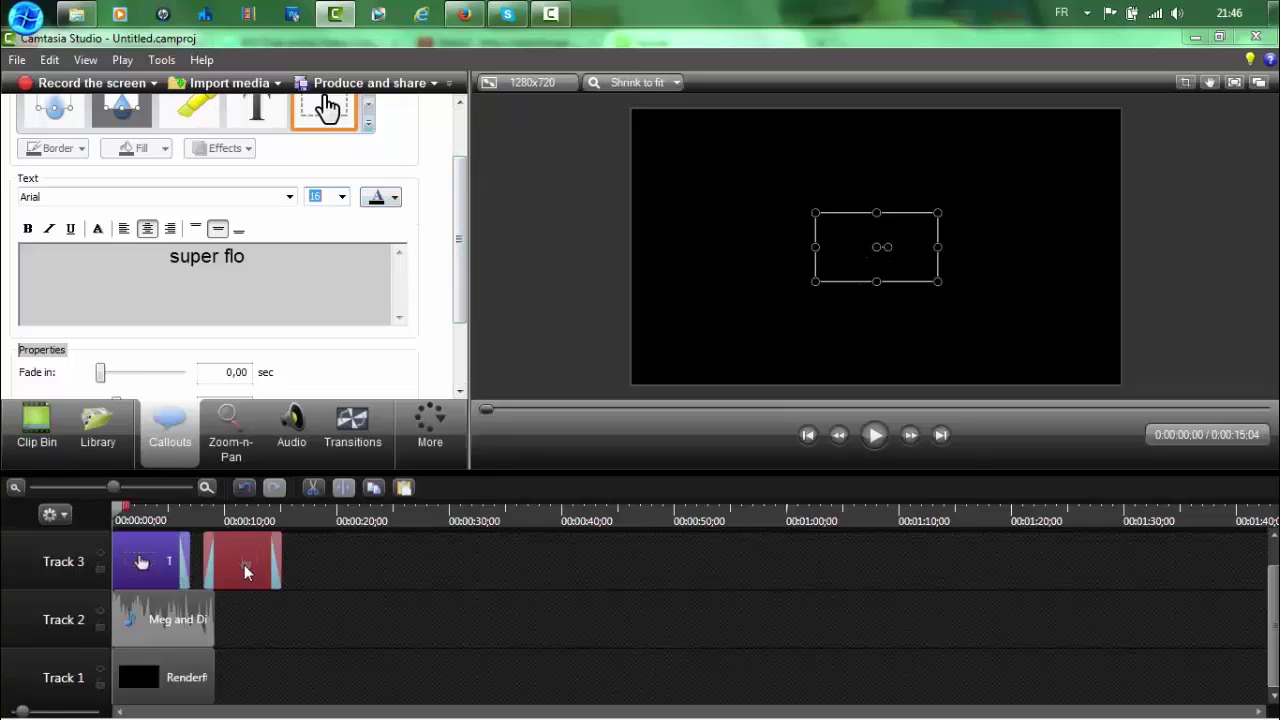
# - Move the blank hotspot callout to about 38 seconds and the "super flo" callout to about 7 seconds on Track 3
pyautogui.moveTo(246, 570); pyautogui.dragTo(582, 569)
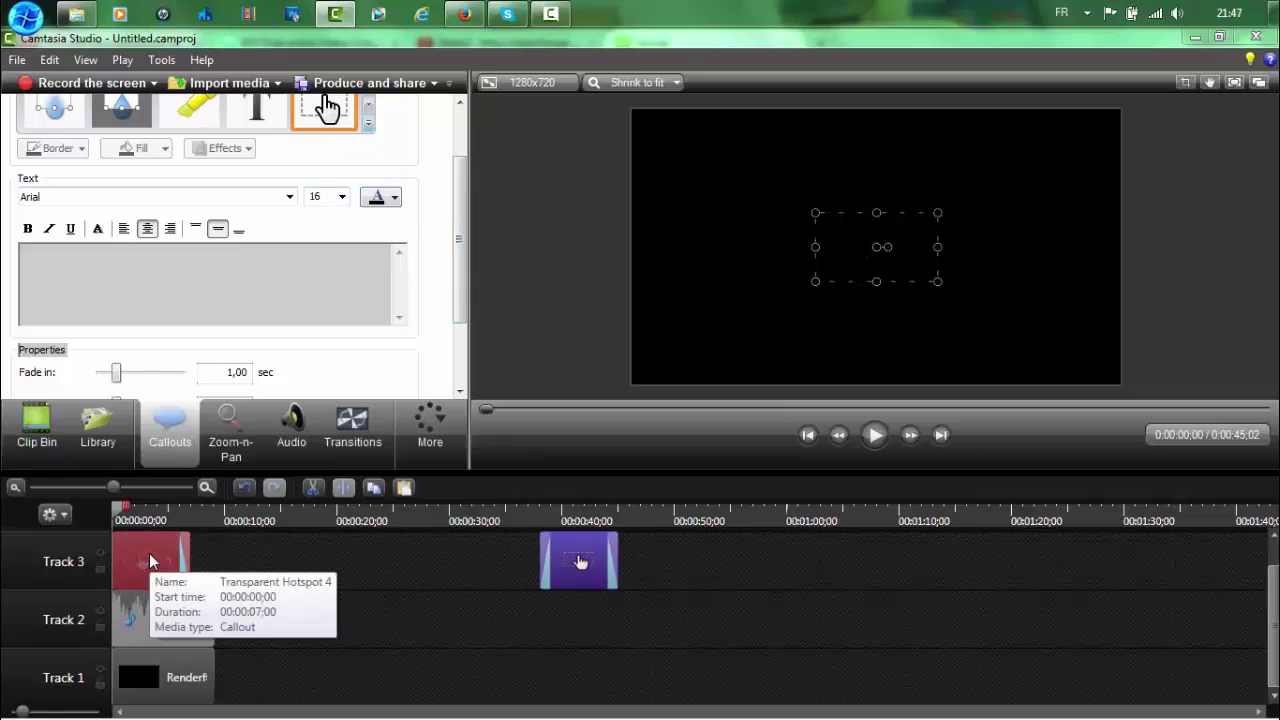
pyautogui.hotkey('ctrl', 'y')
pyautogui.moveTo(142, 560); pyautogui.dragTo(228, 568)
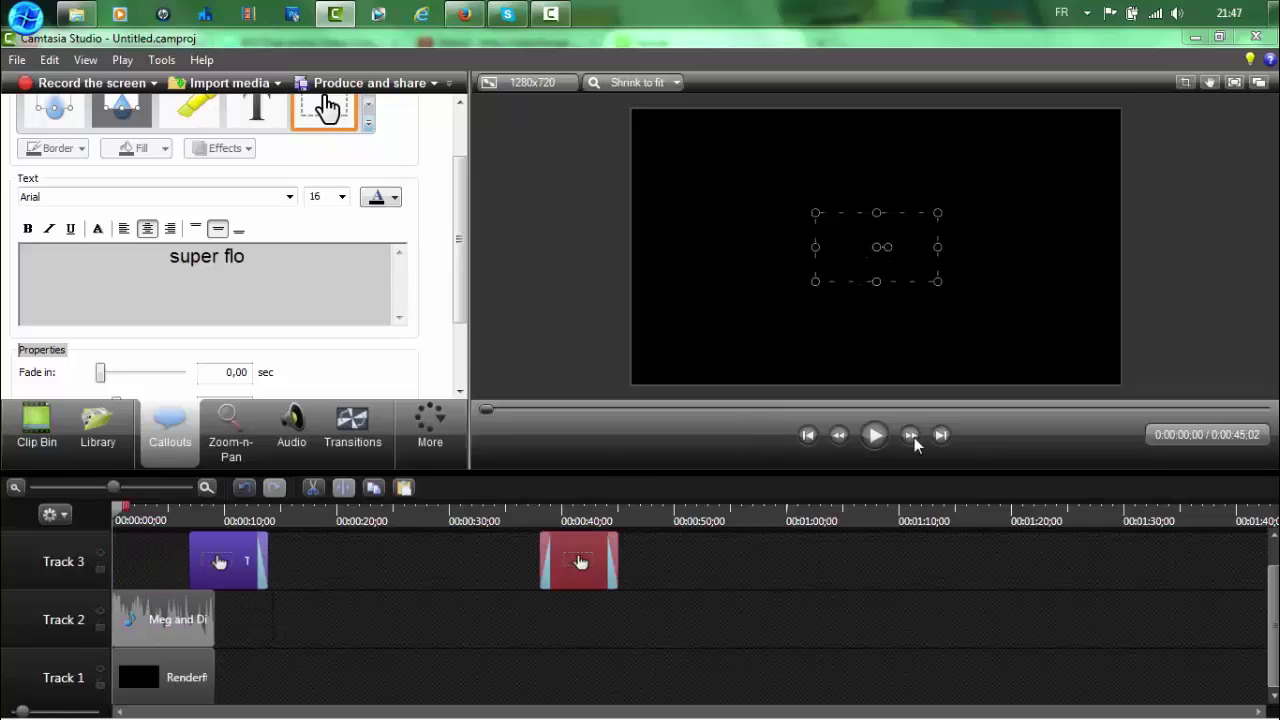
# - Preview the timeline from the start while lowering the system volume, pausing just past the end of the video clip
pyautogui.click(874, 436)
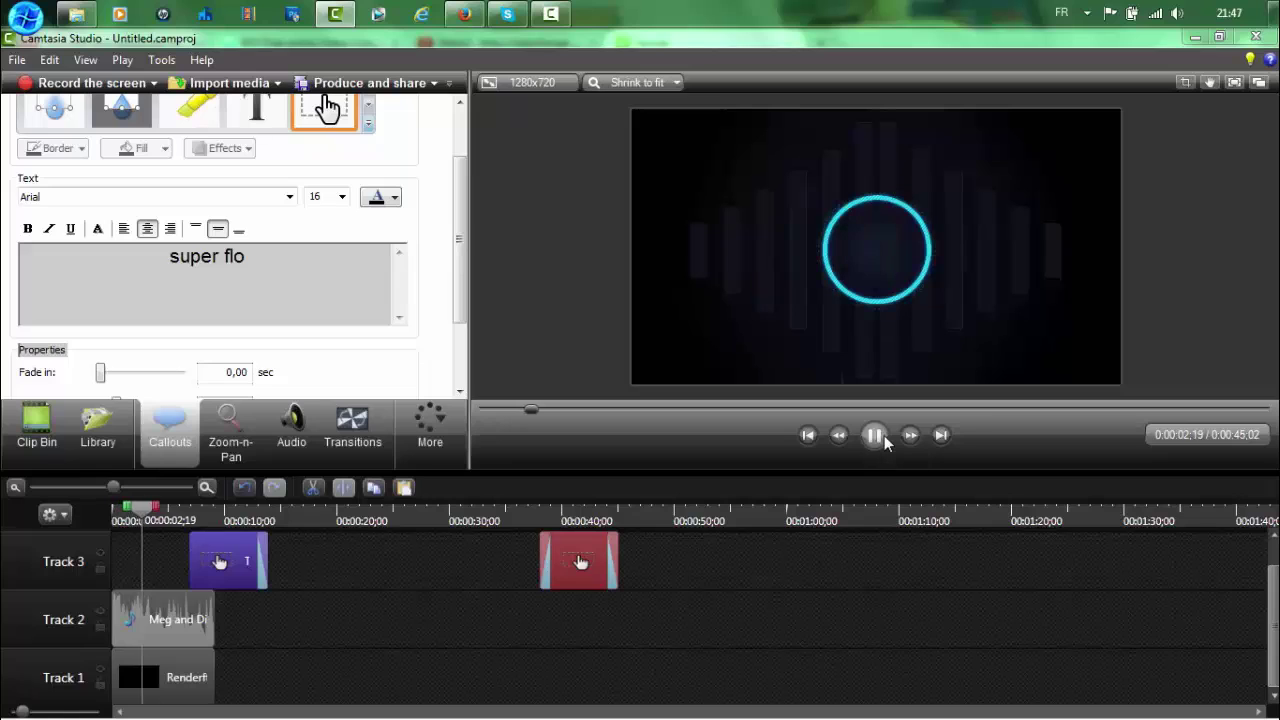
pyautogui.press('XF86AudioLowerVolume')
pyautogui.press('XF86AudioLowerVolume')
pyautogui.press('XF86AudioLowerVolume')
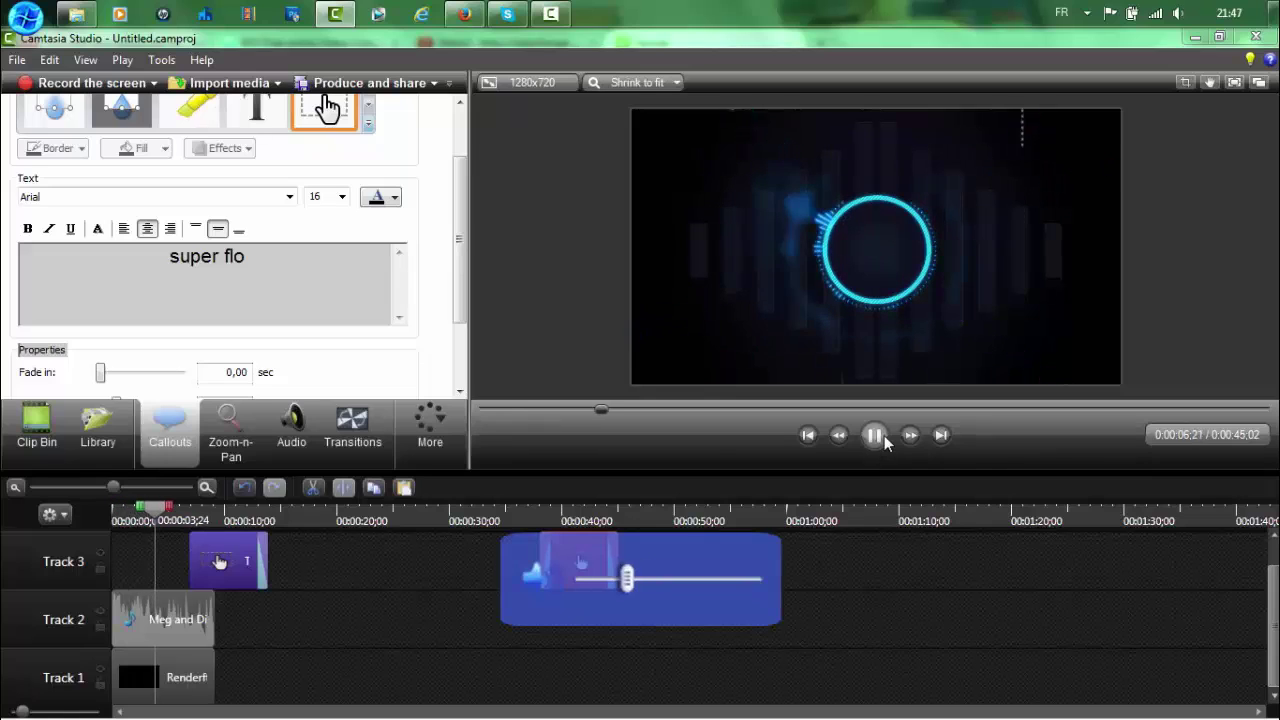
pyautogui.press('XF86AudioLowerVolume')
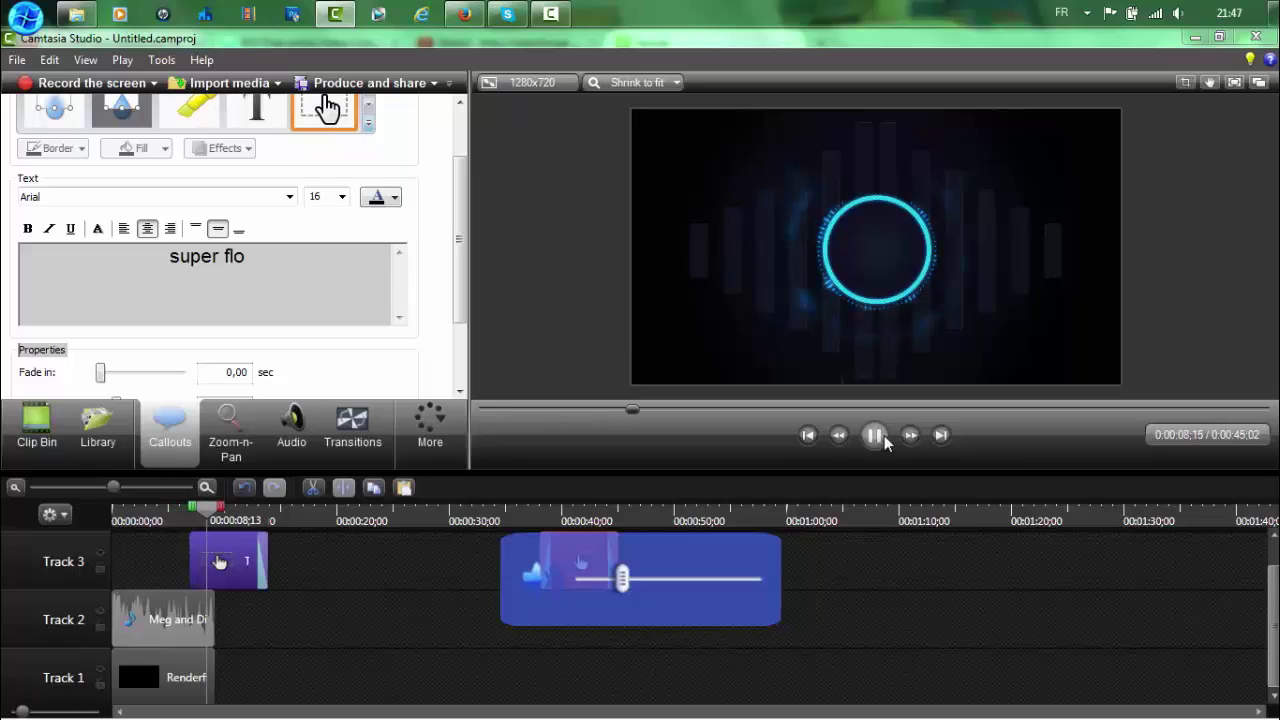
pyautogui.click(884, 441)
pyautogui.press('XF86AudioLowerVolume')
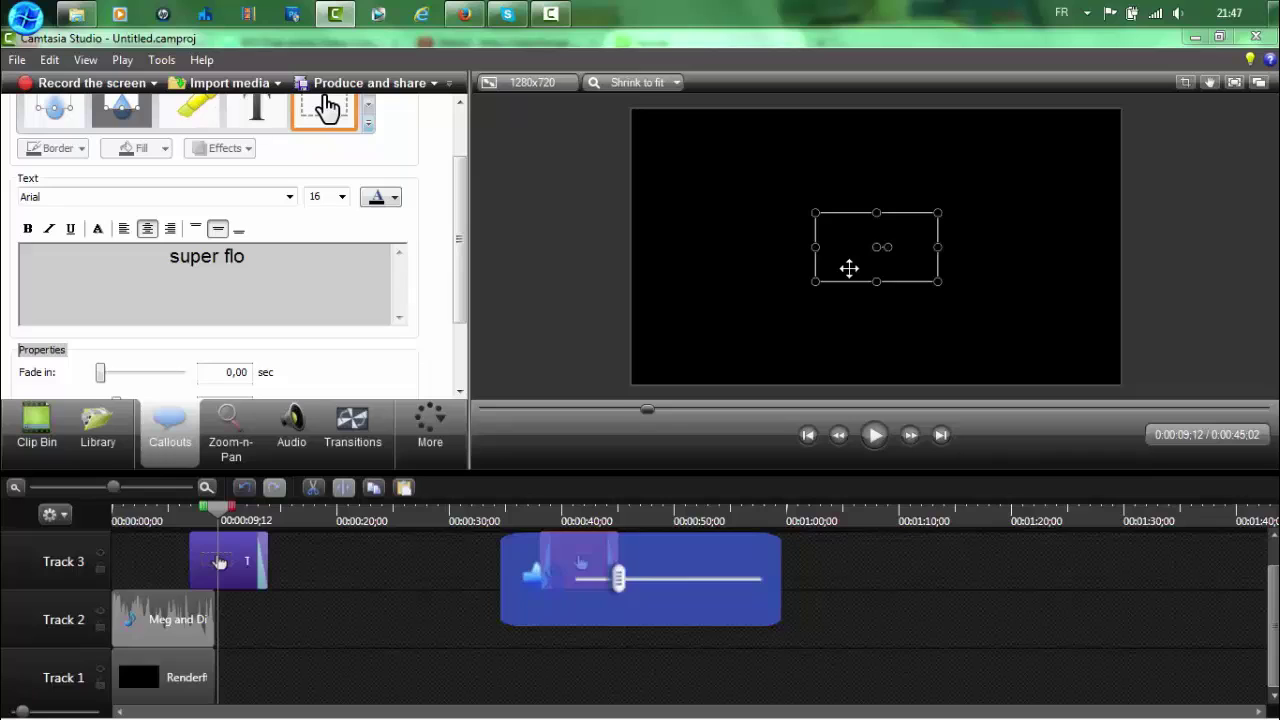
# - Move the Monsters excerpt to the start of Track 3 and the "super flo" callout to about 3 seconds on Track 2
pyautogui.doubleClick(849, 268)
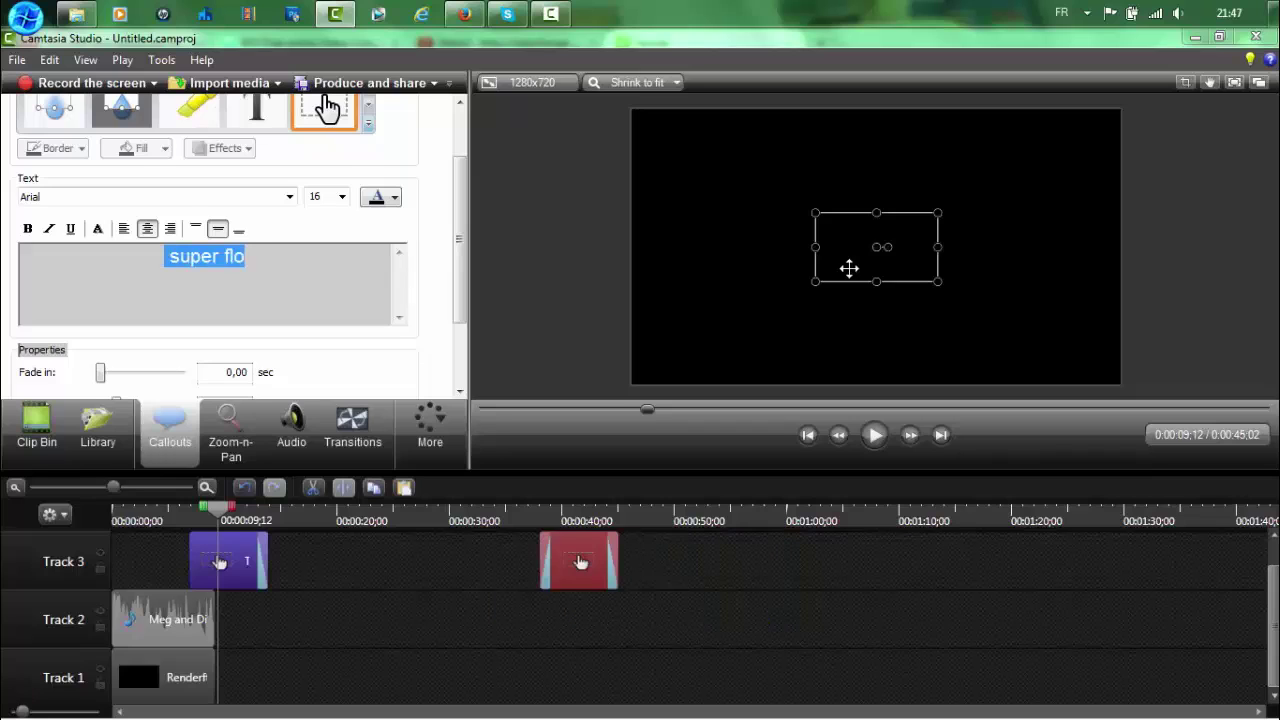
pyautogui.moveTo(150, 619); pyautogui.dragTo(228, 619)
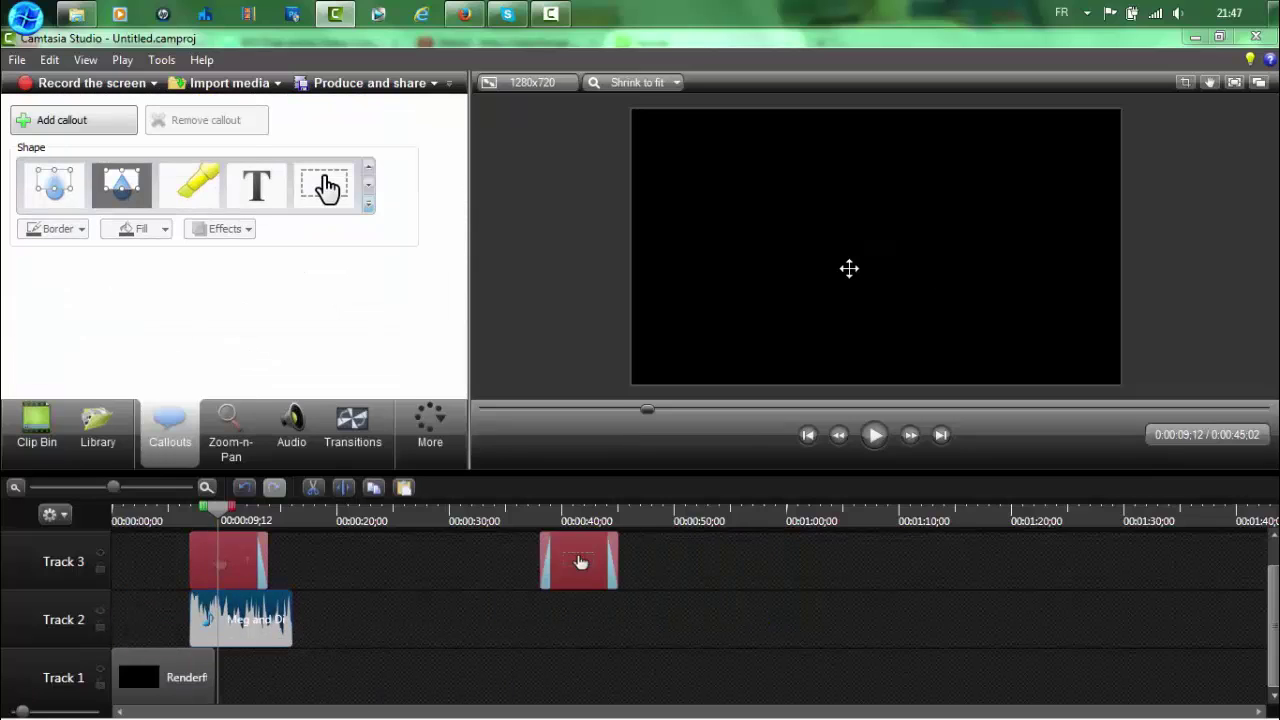
pyautogui.moveTo(228, 562); pyautogui.dragTo(332, 562)
pyautogui.moveTo(240, 620); pyautogui.dragTo(165, 562)
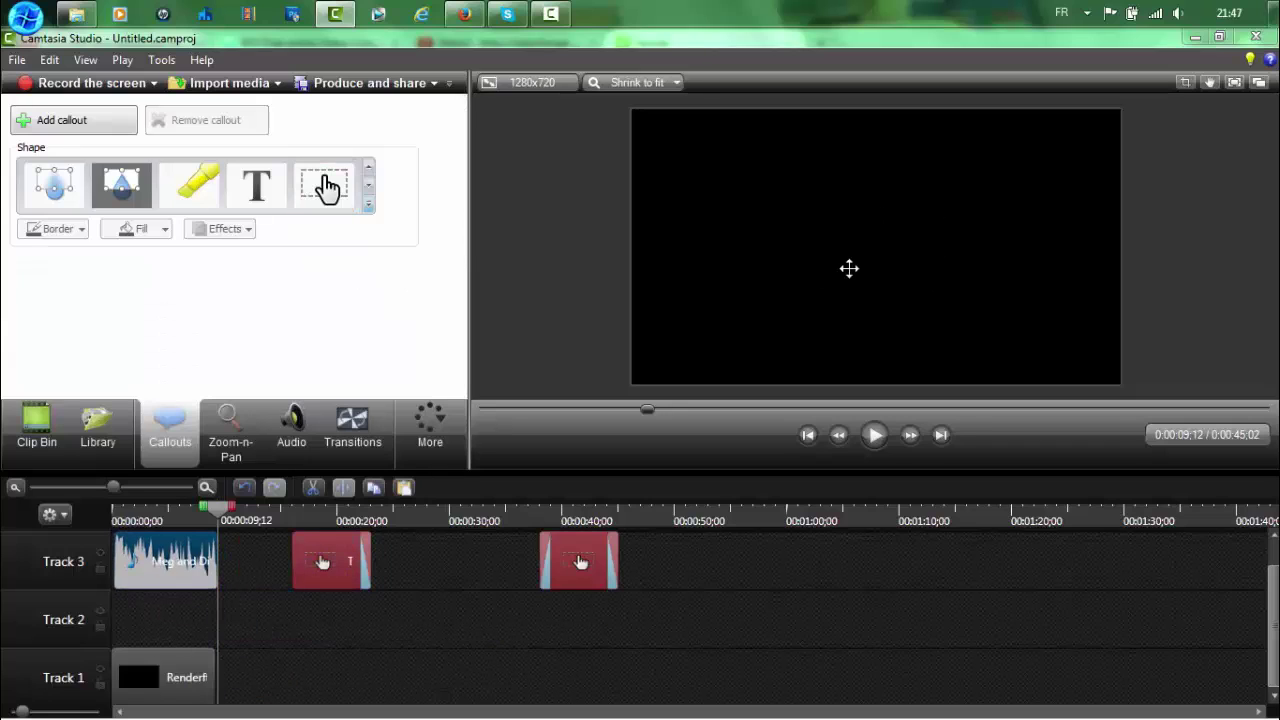
pyautogui.click(325, 565)
pyautogui.moveTo(325, 565); pyautogui.dragTo(179, 620)
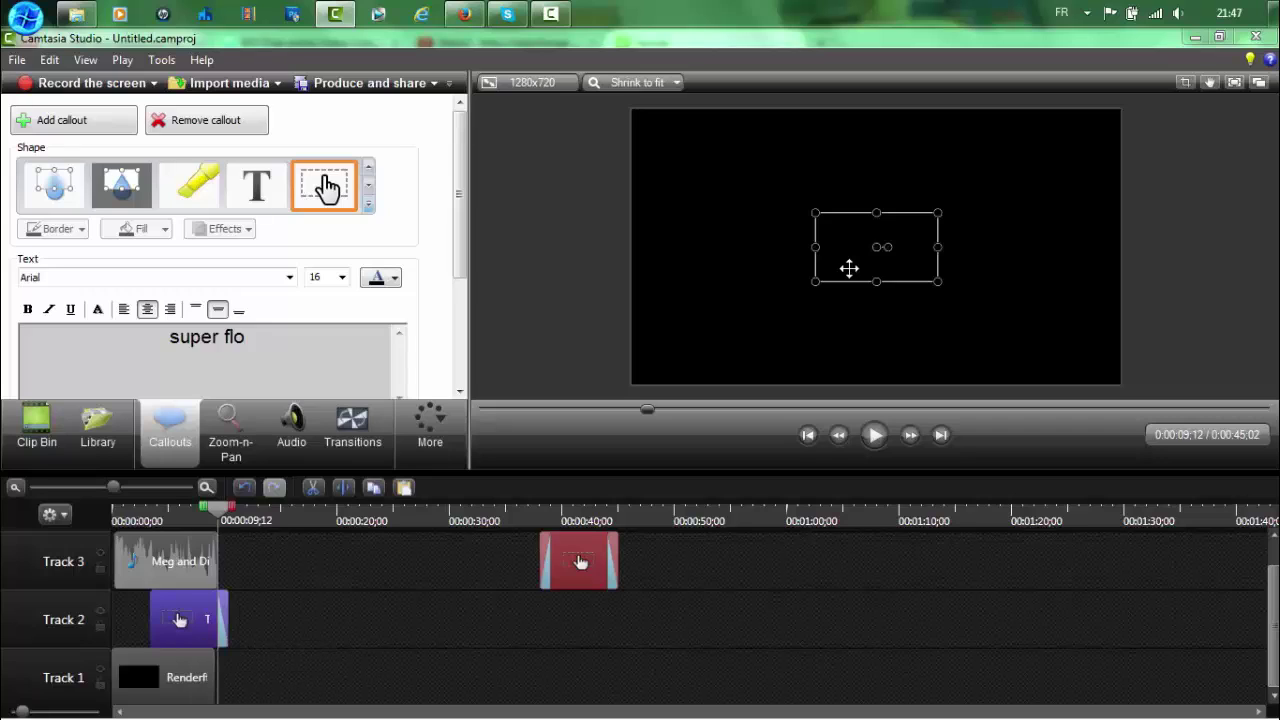
# - Set the text size of the "super flo" callout to 36
pyautogui.doubleClick(849, 268)
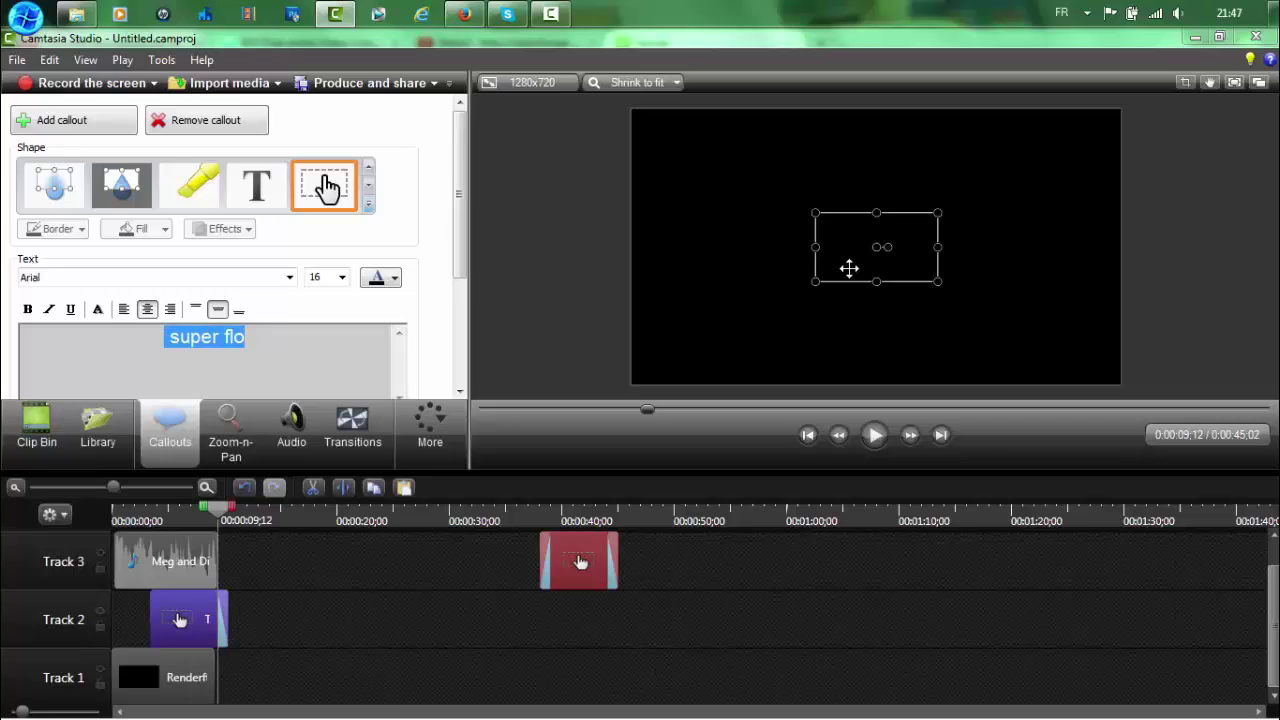
pyautogui.click(341, 277)
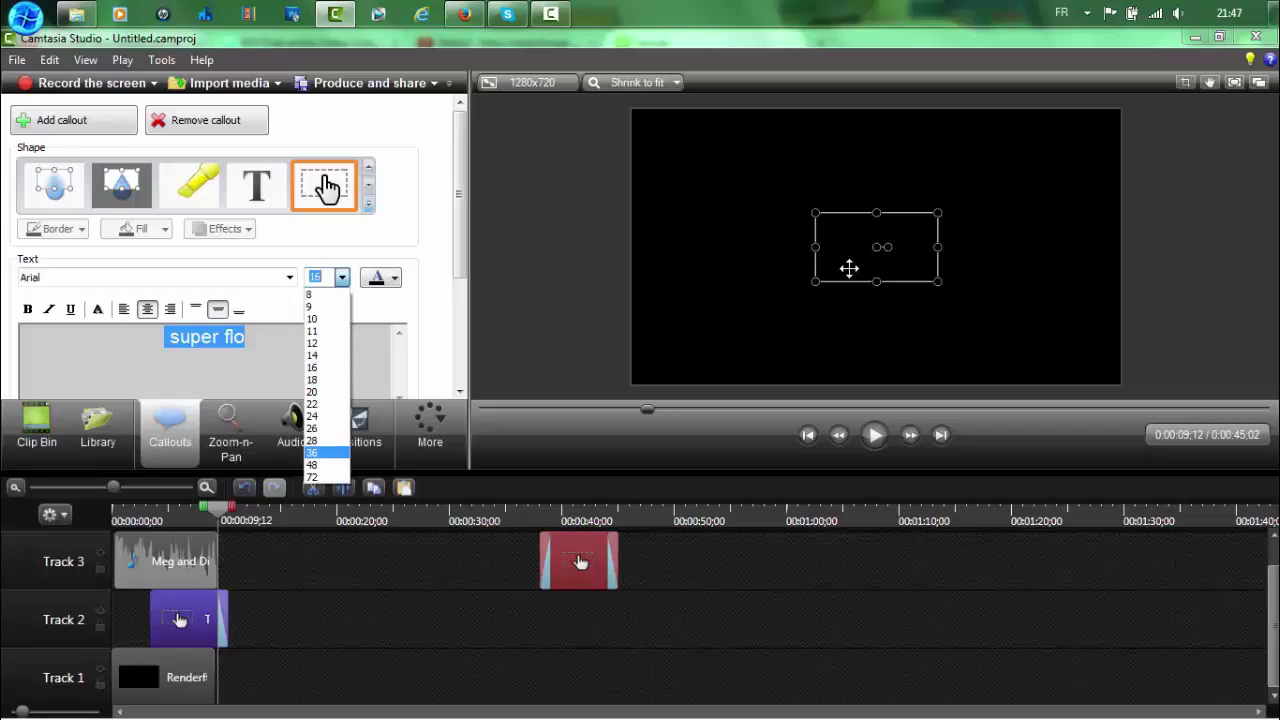
pyautogui.press('Return')
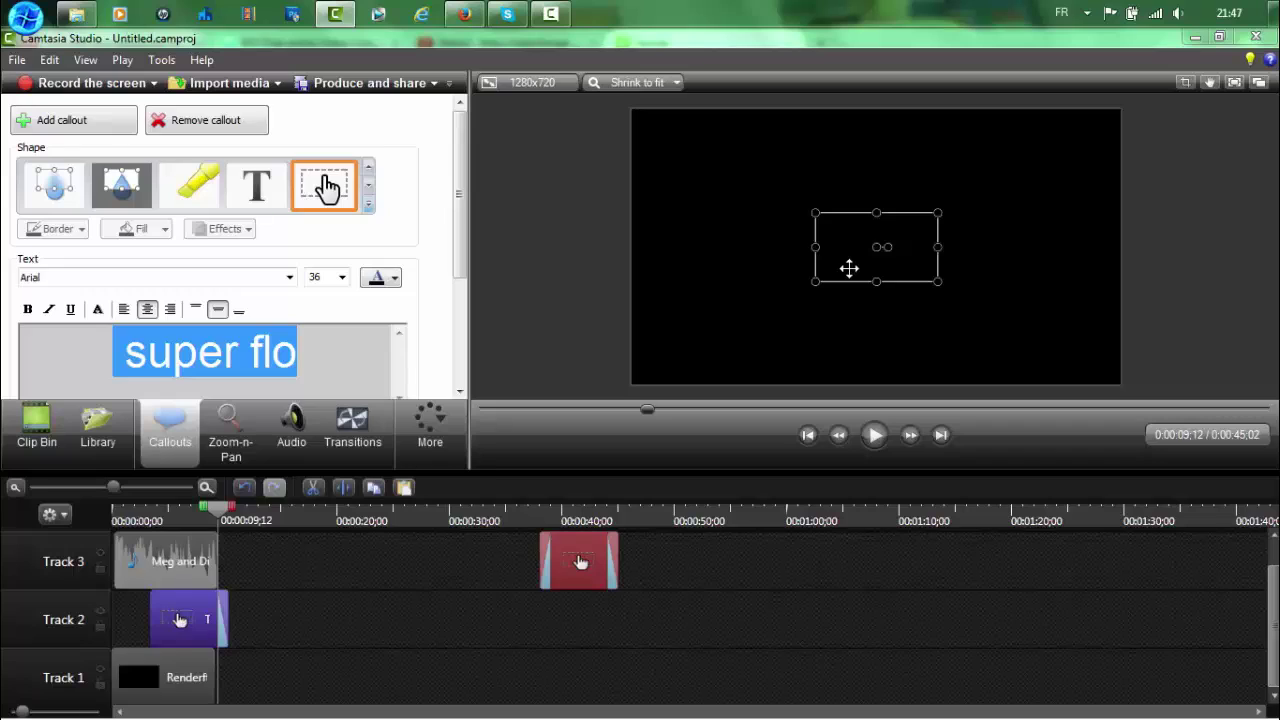
# - Lower the system volume and preview the timeline from the start, pausing just past the end of the clips
pyautogui.press('XF86AudioLowerVolume')
pyautogui.press('XF86AudioLowerVolume')
pyautogui.press('XF86AudioLowerVolume')
pyautogui.press('XF86AudioLowerVolume')
pyautogui.press('XF86AudioLowerVolume')
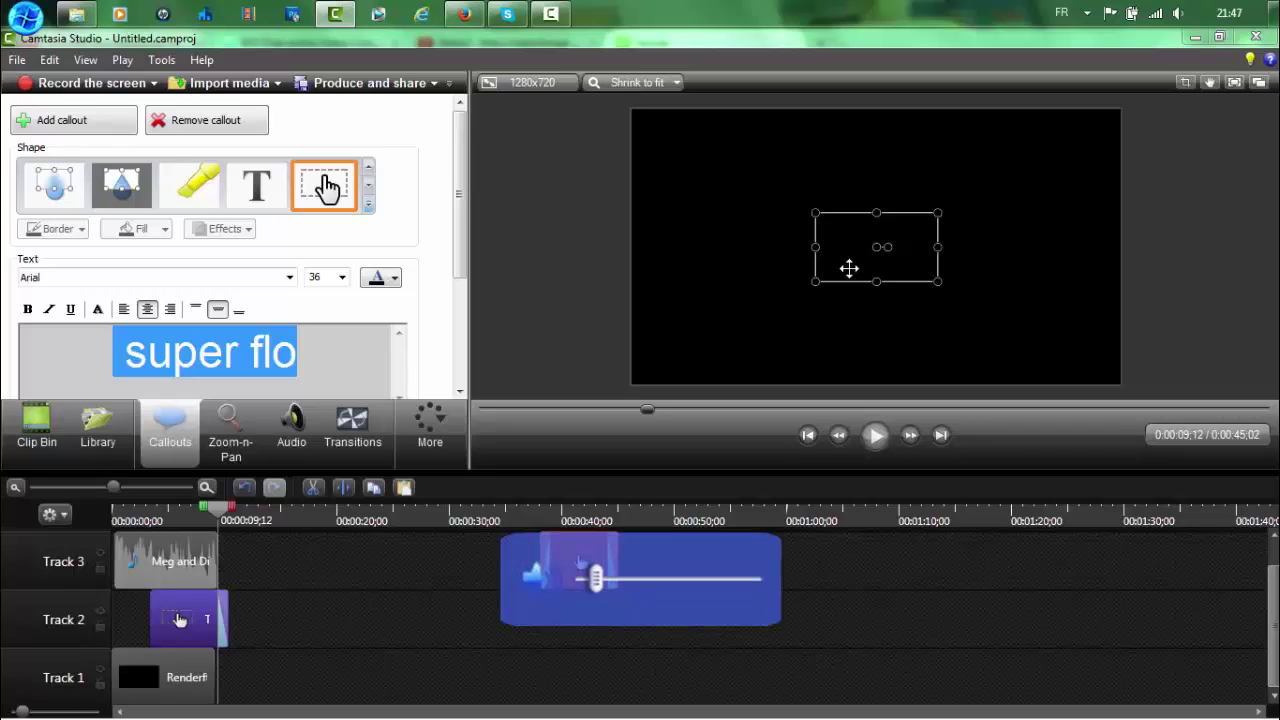
pyautogui.press('space')
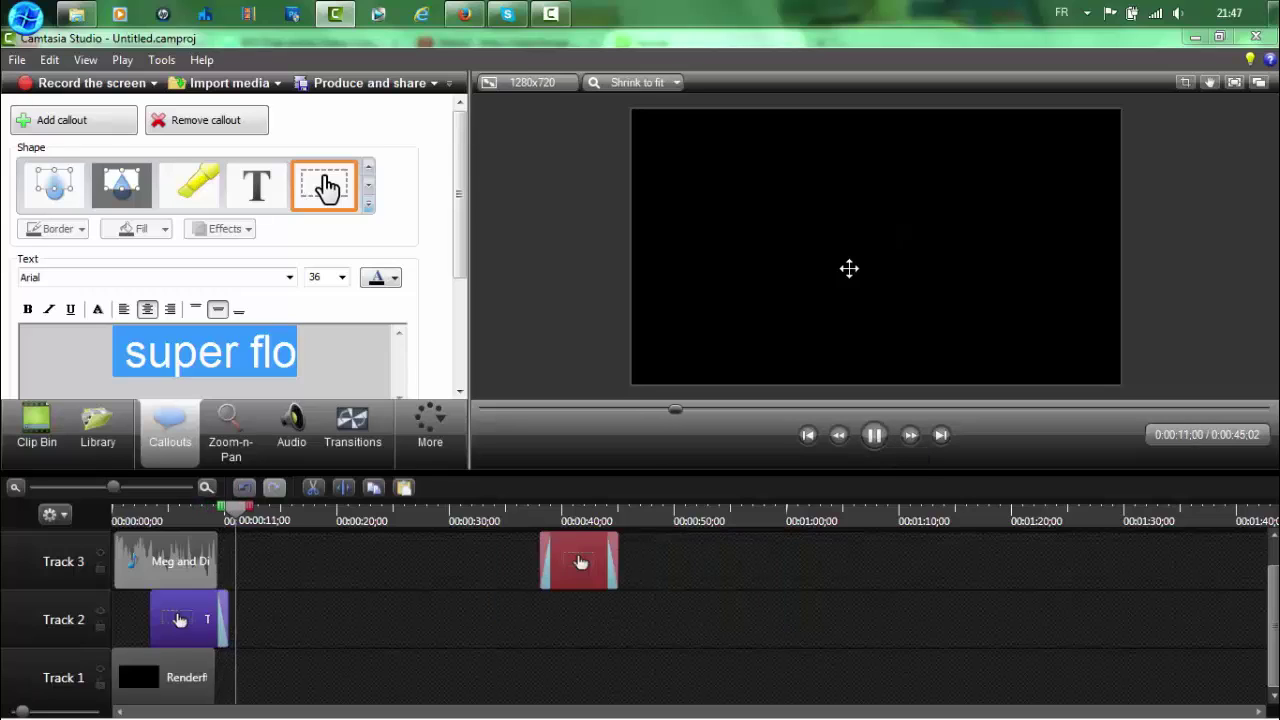
pyautogui.hotkey('ctrl', 'Home')
pyautogui.hotkey('ctrl', 'End')
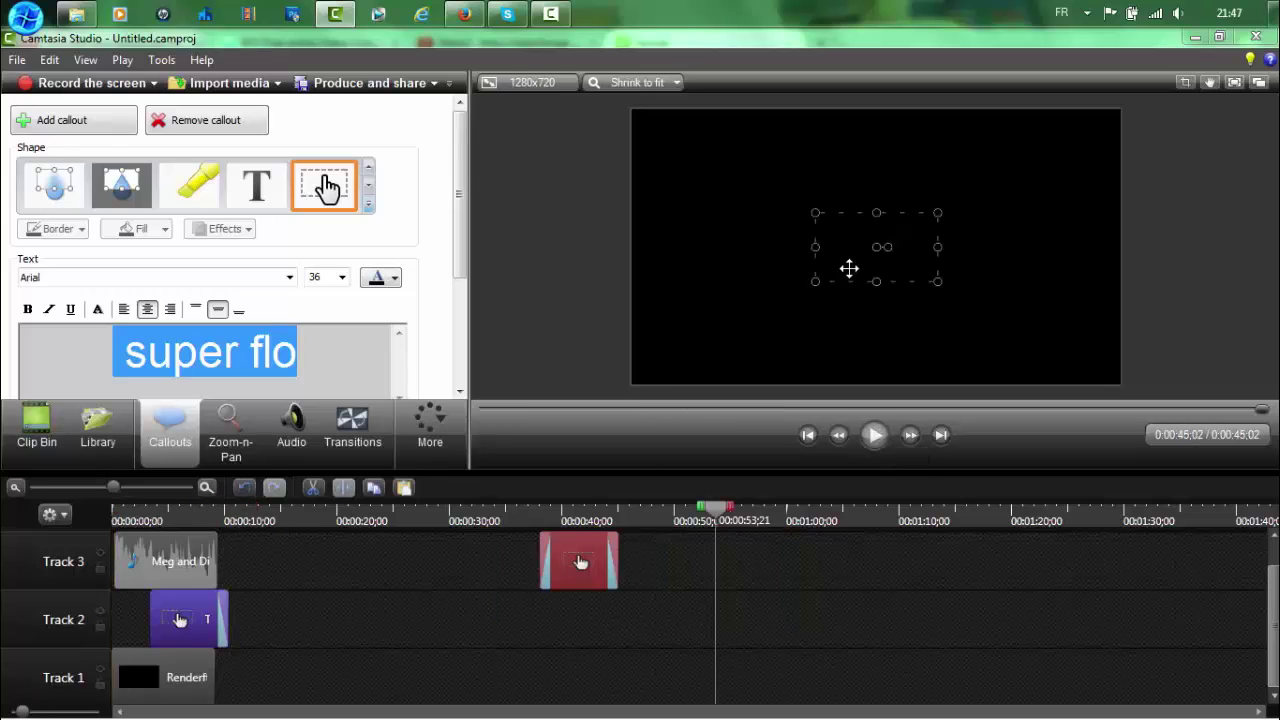
pyautogui.hotkey('ctrl', 'Home')
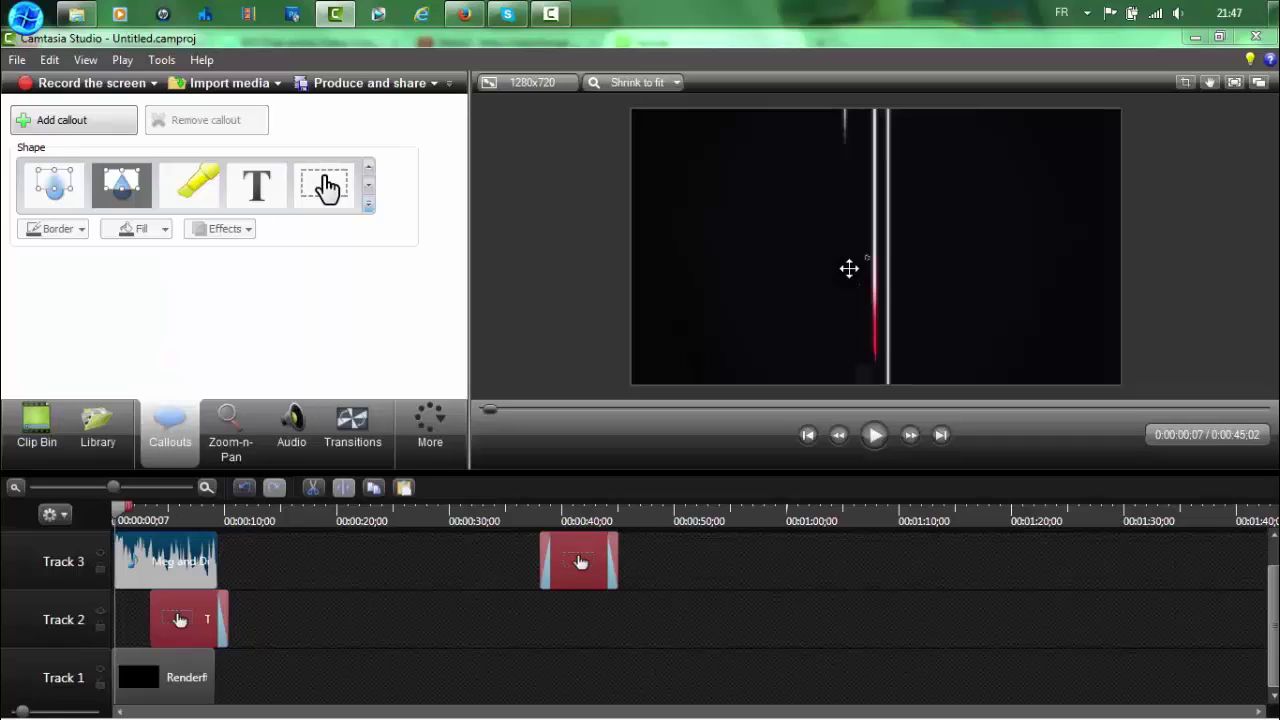
pyautogui.press('space')
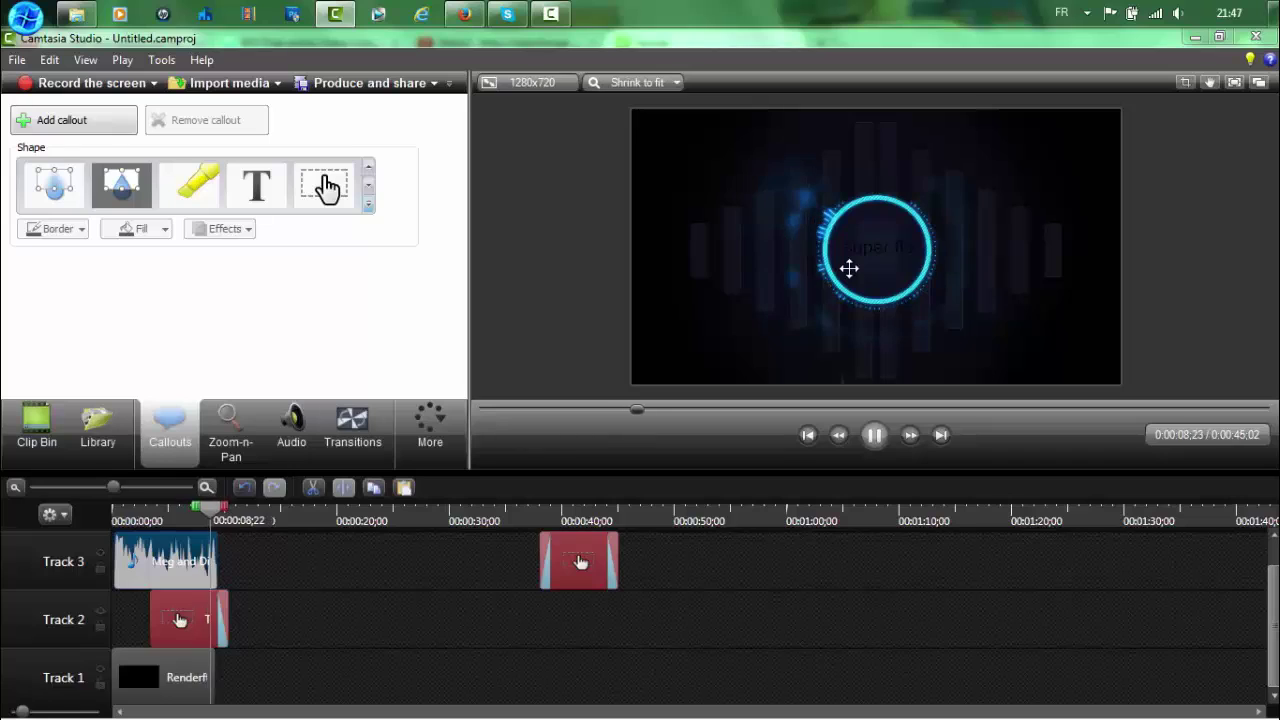
pyautogui.press('space')
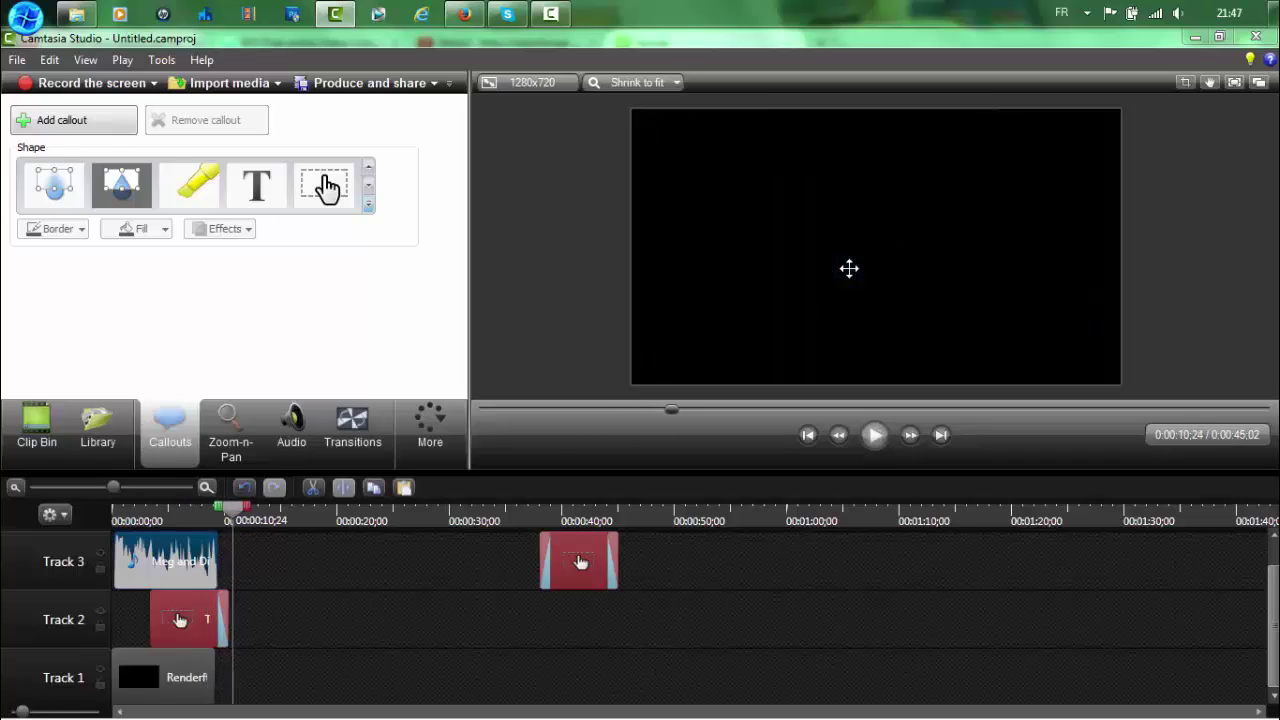
# - Check the "super flo" callout's properties and preview the timeline from the start, pausing at about 5 seconds
pyautogui.click(849, 268)
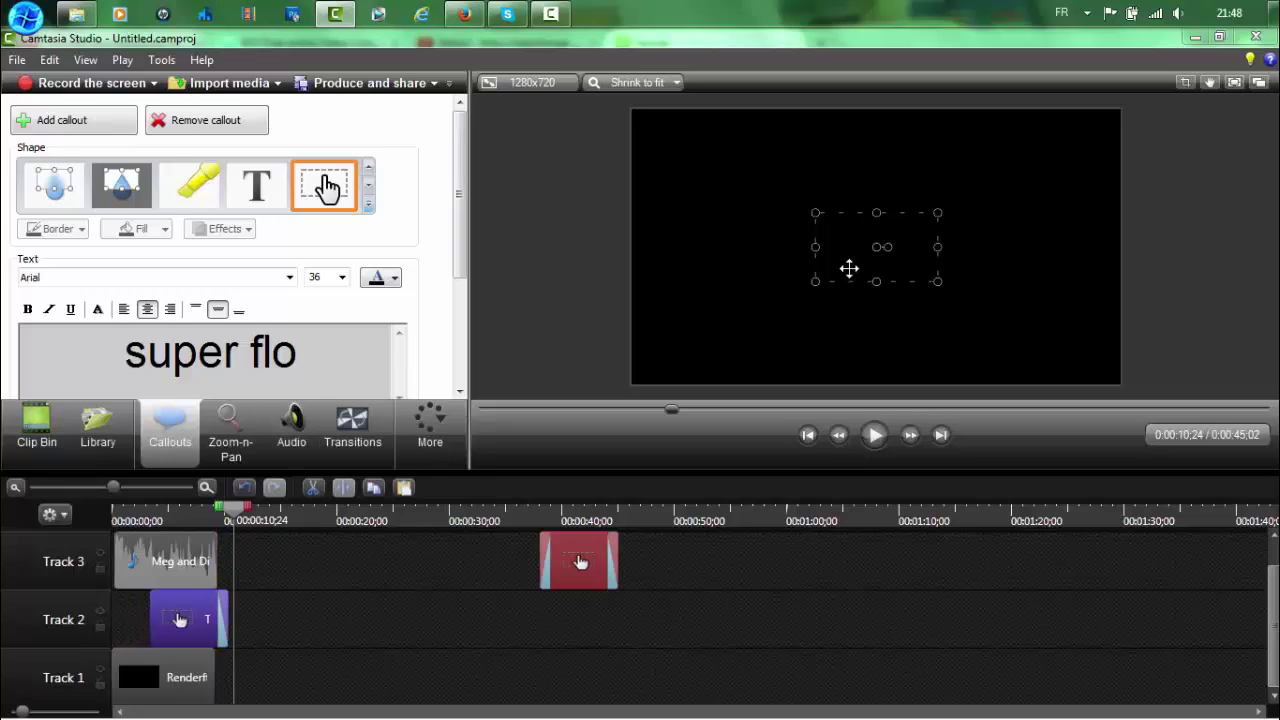
pyautogui.scroll(-3, 849, 268)
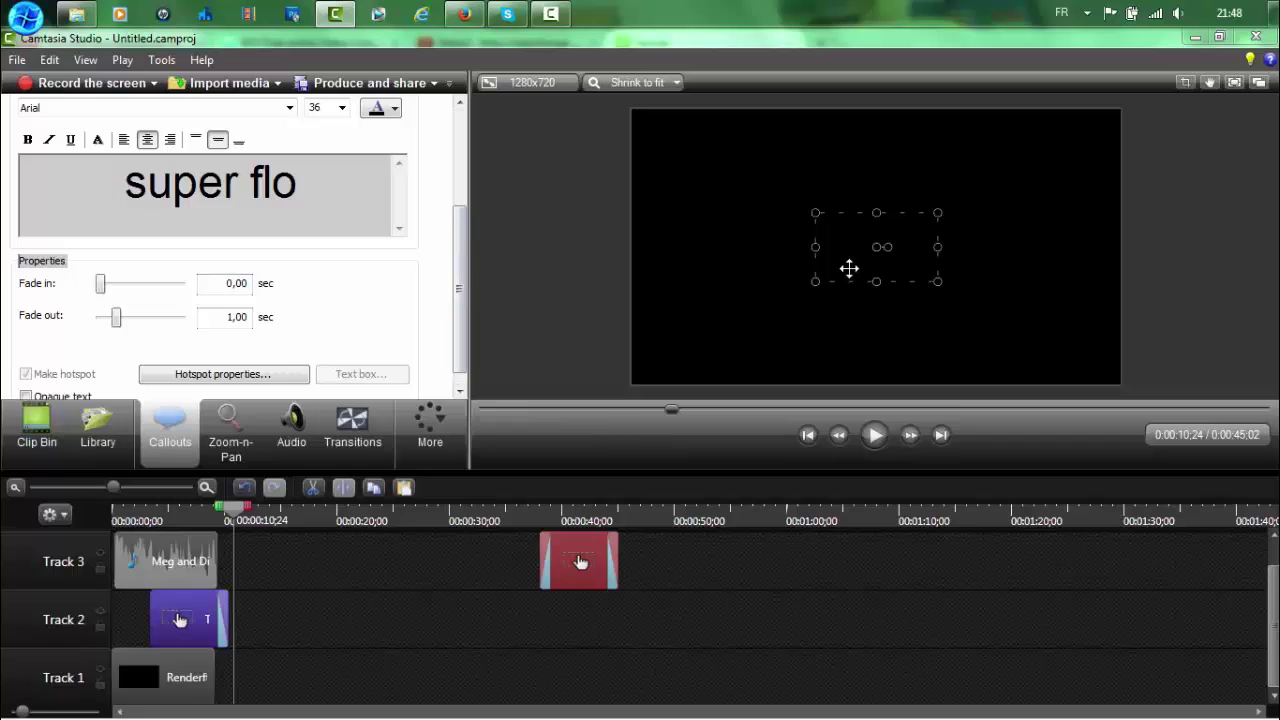
pyautogui.click(849, 268)
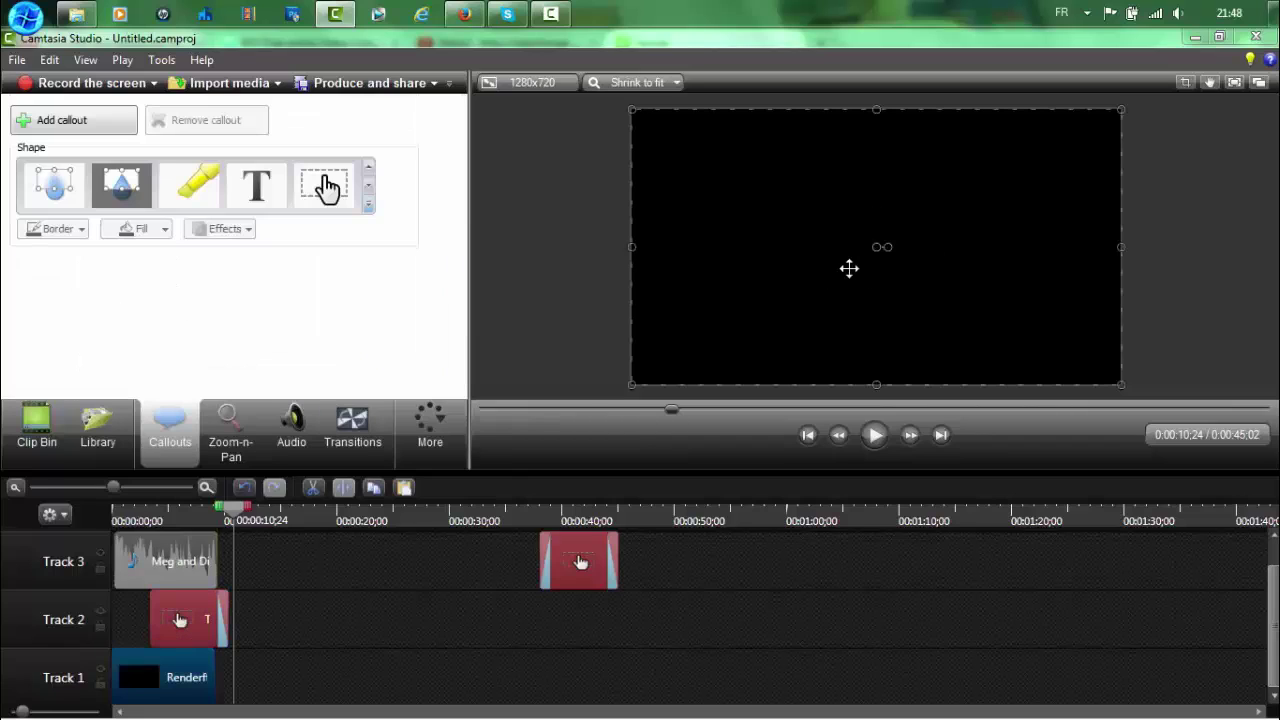
pyautogui.hotkey('ctrl', 'Home')
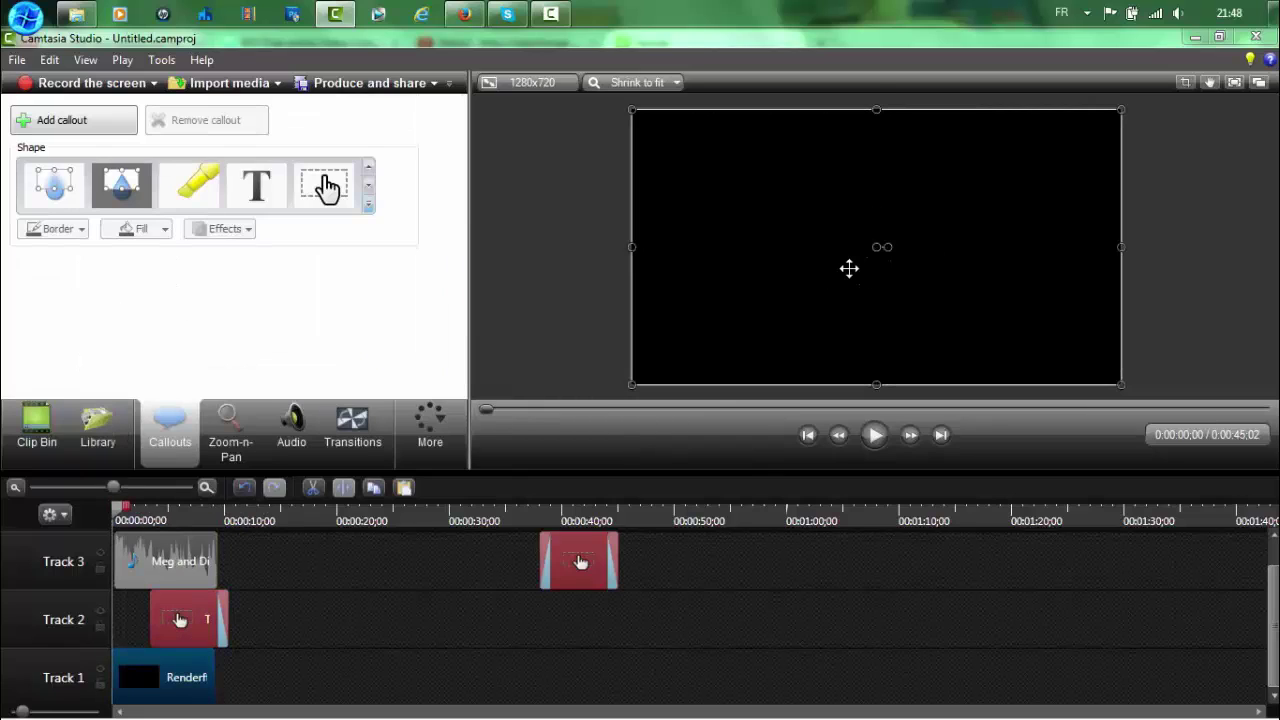
pyautogui.press('space')
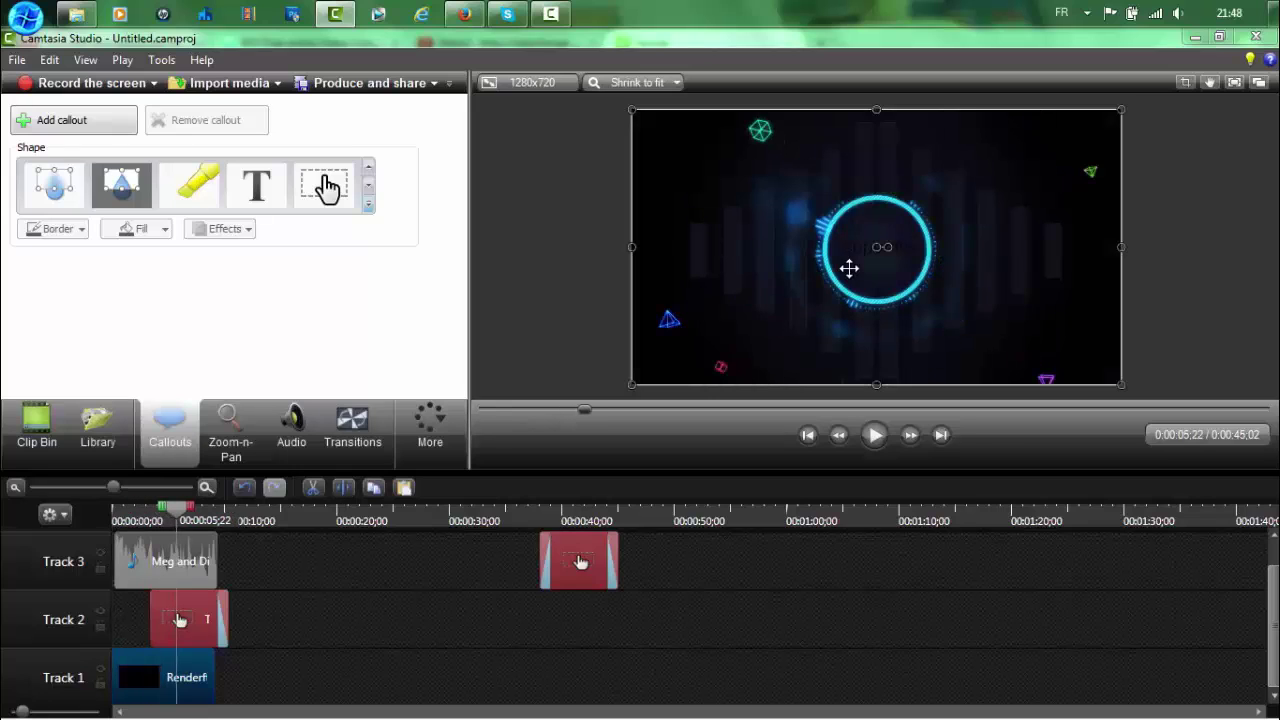
# - Duplicate the "super flo" callout at the playhead, position it in the centre of the blue circle and widen it slightly
pyautogui.click(849, 268)
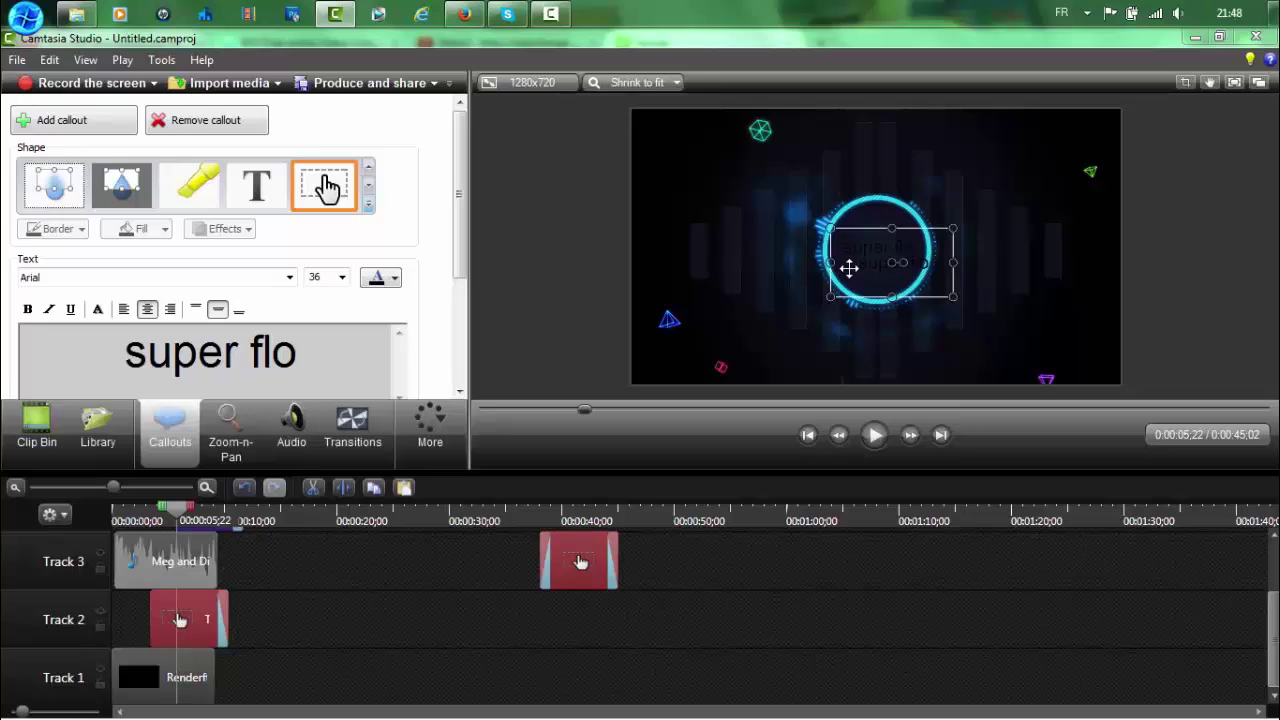
pyautogui.scroll(-3, 849, 268)
pyautogui.press('Up')
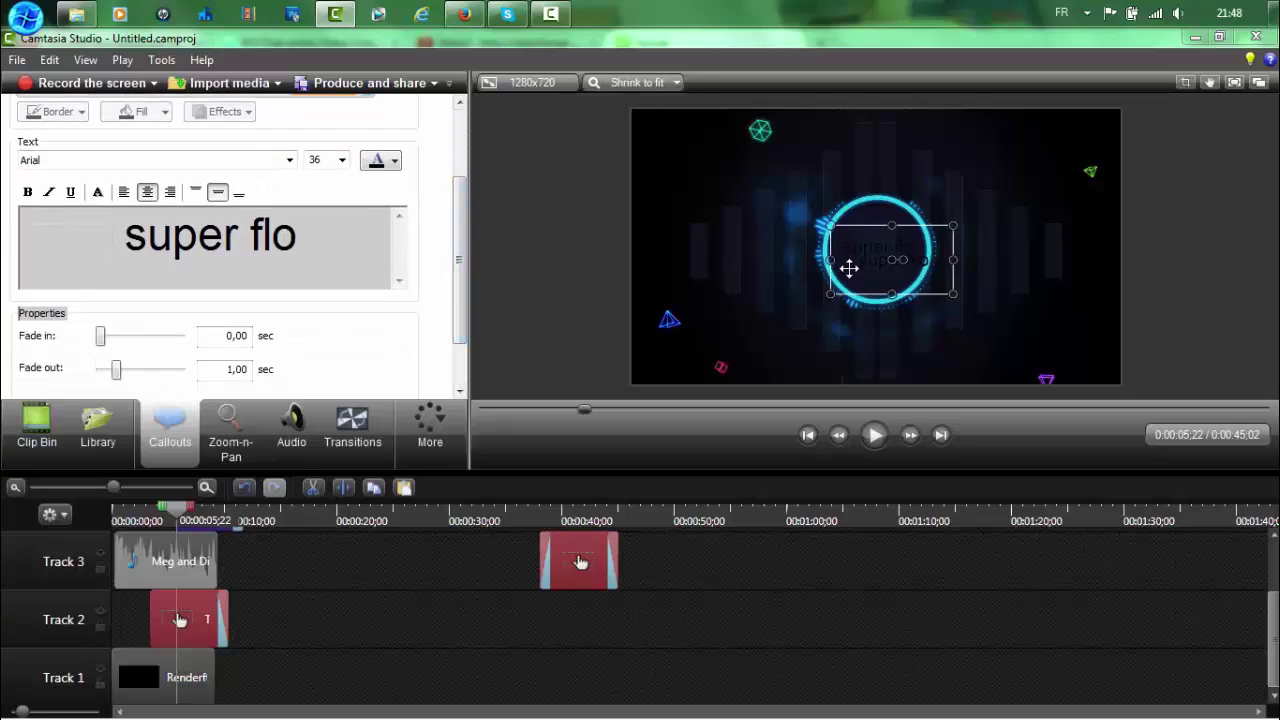
pyautogui.moveTo(849, 268)
pyautogui.mouseDown()
pyautogui.moveTo(832, 268)
pyautogui.moveTo(876, 292)
pyautogui.moveTo(828, 237)
pyautogui.moveTo(849, 268)
pyautogui.mouseUp()
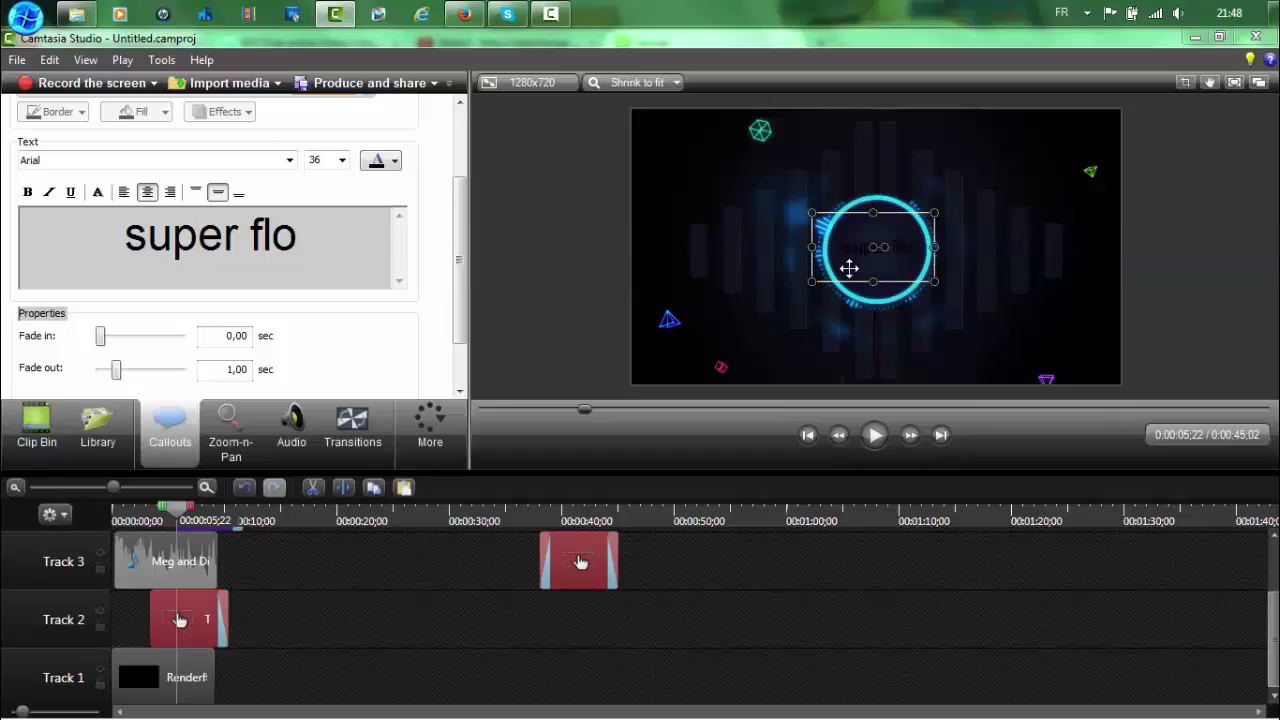
pyautogui.moveTo(934, 247)
pyautogui.mouseDown()
pyautogui.moveTo(966, 247)
pyautogui.moveTo(909, 247)
pyautogui.moveTo(943, 247)
pyautogui.mouseUp()
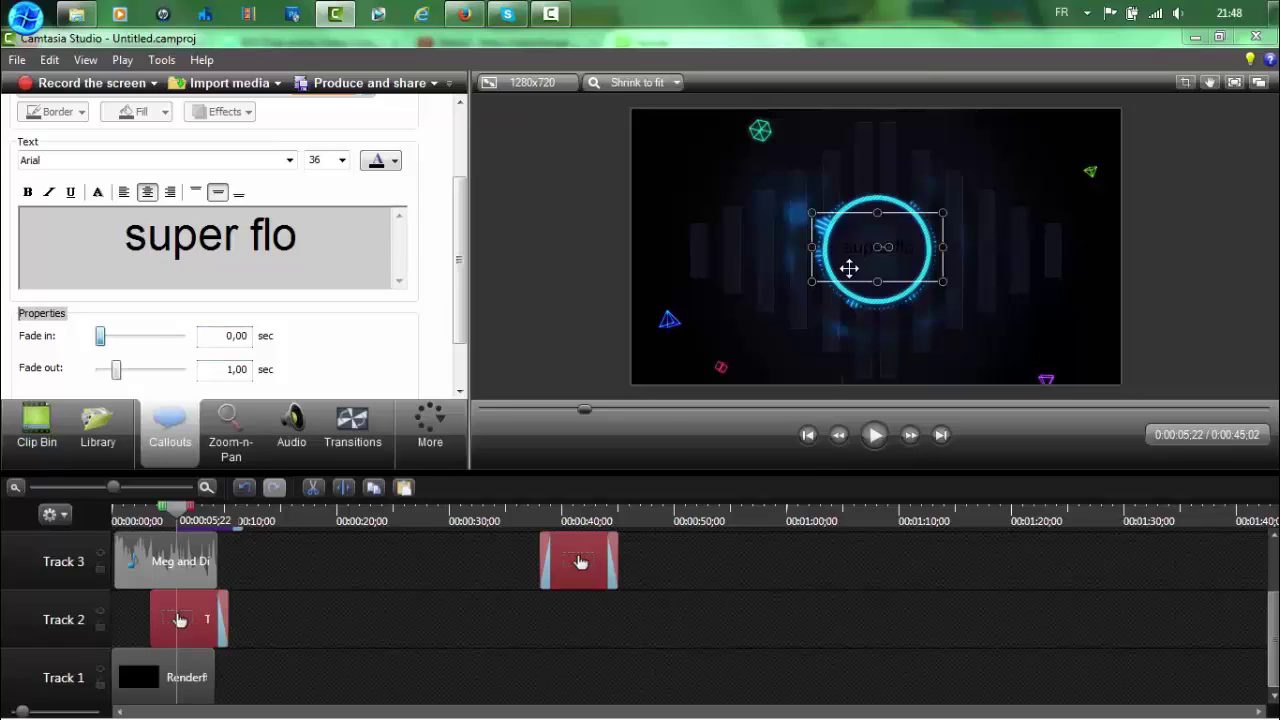
# - Set the new callout's fade in to 3,90 seconds and its fade out to 0,53 seconds
pyautogui.moveTo(100, 336); pyautogui.dragTo(181, 336)
pyautogui.press('Left')
pyautogui.press('Left')
pyautogui.press('Left')
pyautogui.press('Left')
pyautogui.press('Left')
pyautogui.press('Left')
pyautogui.press('Left')
pyautogui.press('Left')
pyautogui.press('Left')
pyautogui.press('Left')
pyautogui.press('Left')
pyautogui.moveTo(116, 369)
pyautogui.mouseDown()
pyautogui.moveTo(181, 369)
pyautogui.moveTo(109, 369)
pyautogui.mouseUp()
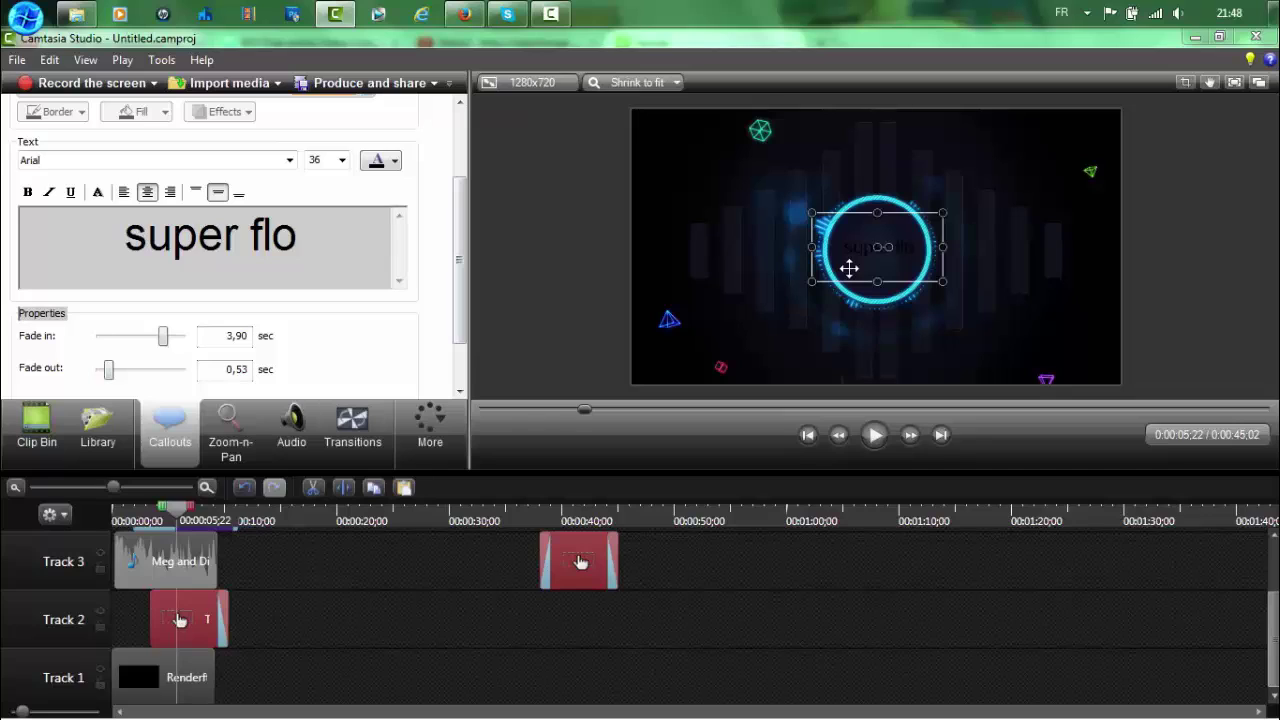
# - Start producing the video with the MP4 only (up to 720p) preset and continue past the hotspot warning to the file name and folder settings
pyautogui.moveTo(459, 259); pyautogui.dragTo(459, 194)
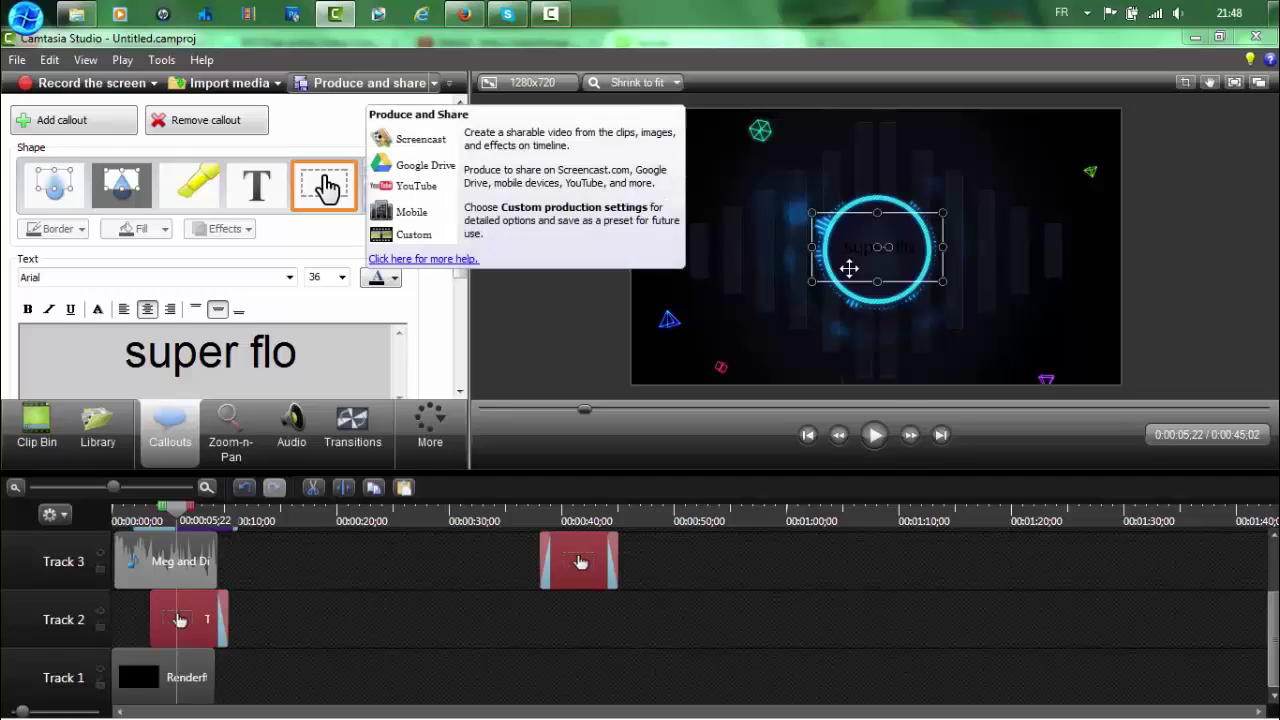
pyautogui.click(368, 83)
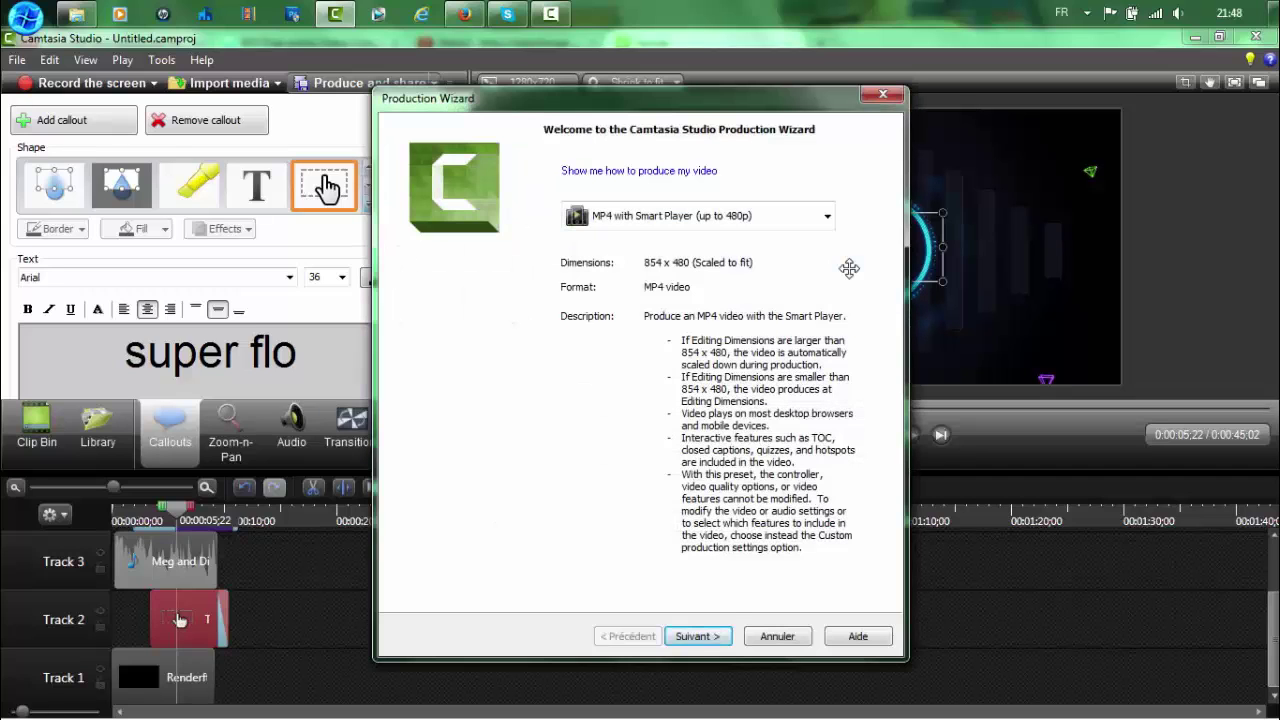
pyautogui.hotkey('alt', 'Down')
pyautogui.press('Home')
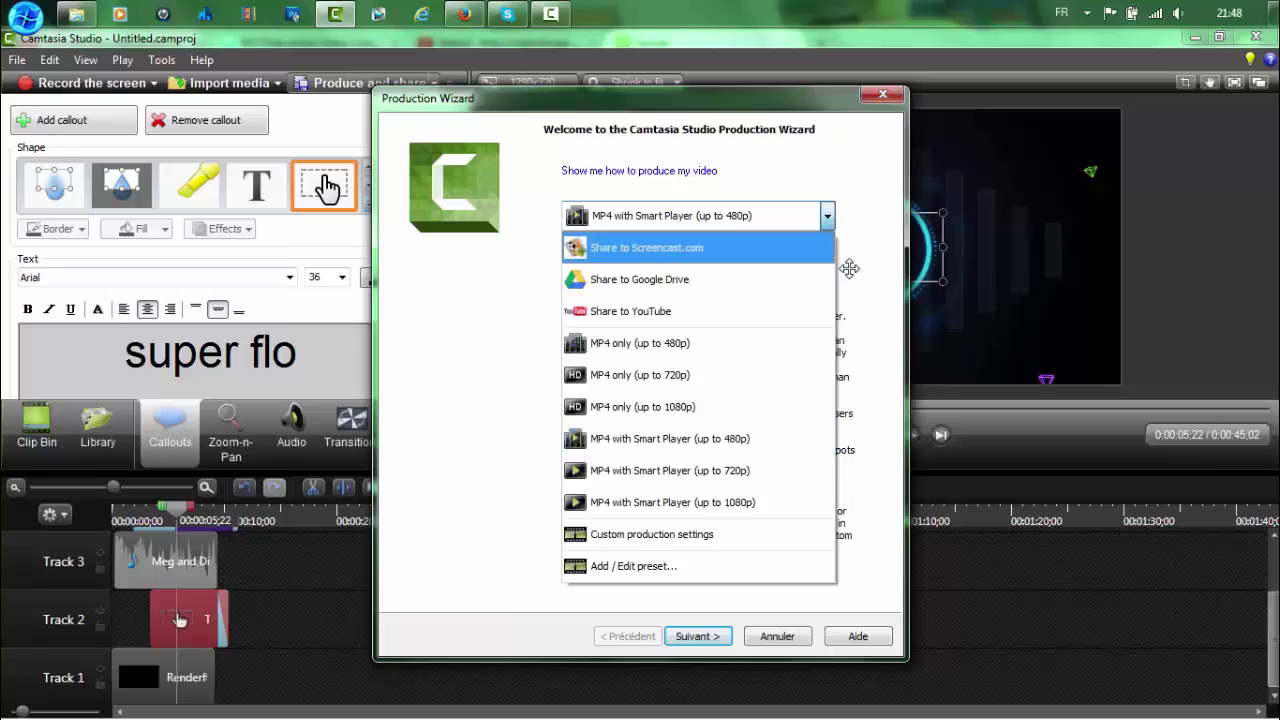
pyautogui.press('Down')
pyautogui.press('Down')
pyautogui.press('Down')
pyautogui.press('Down')
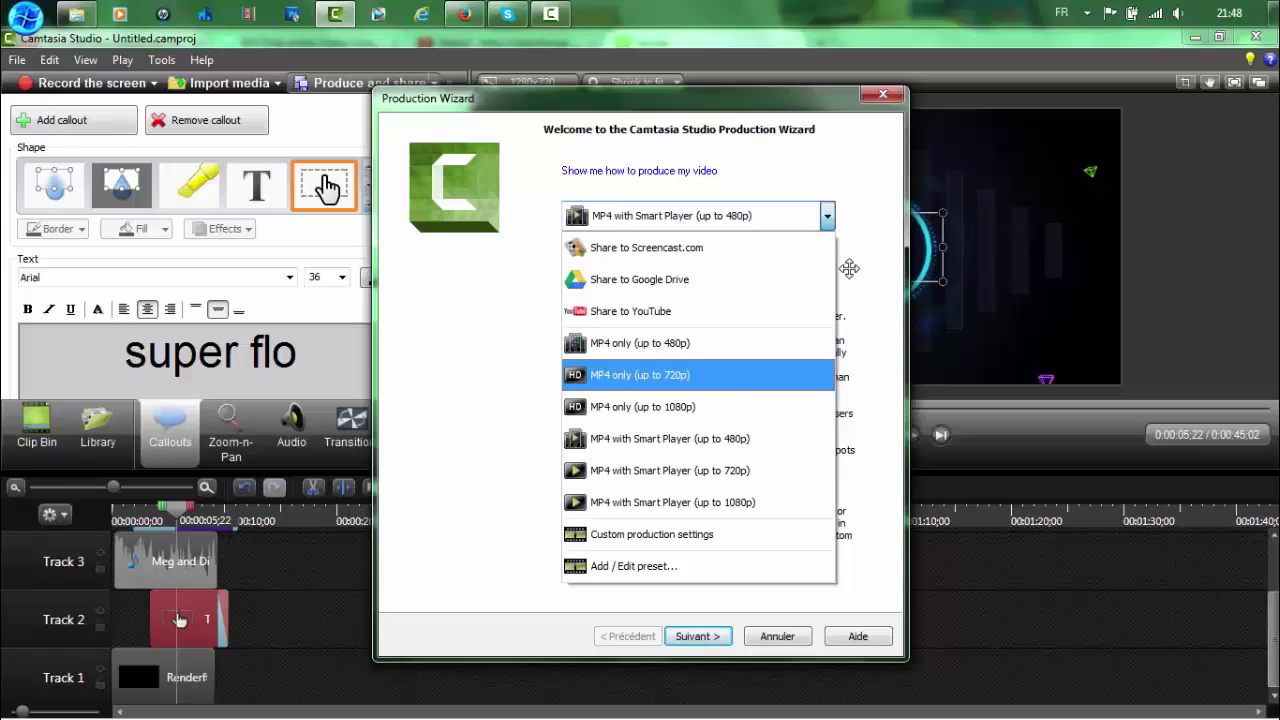
pyautogui.press('Return')
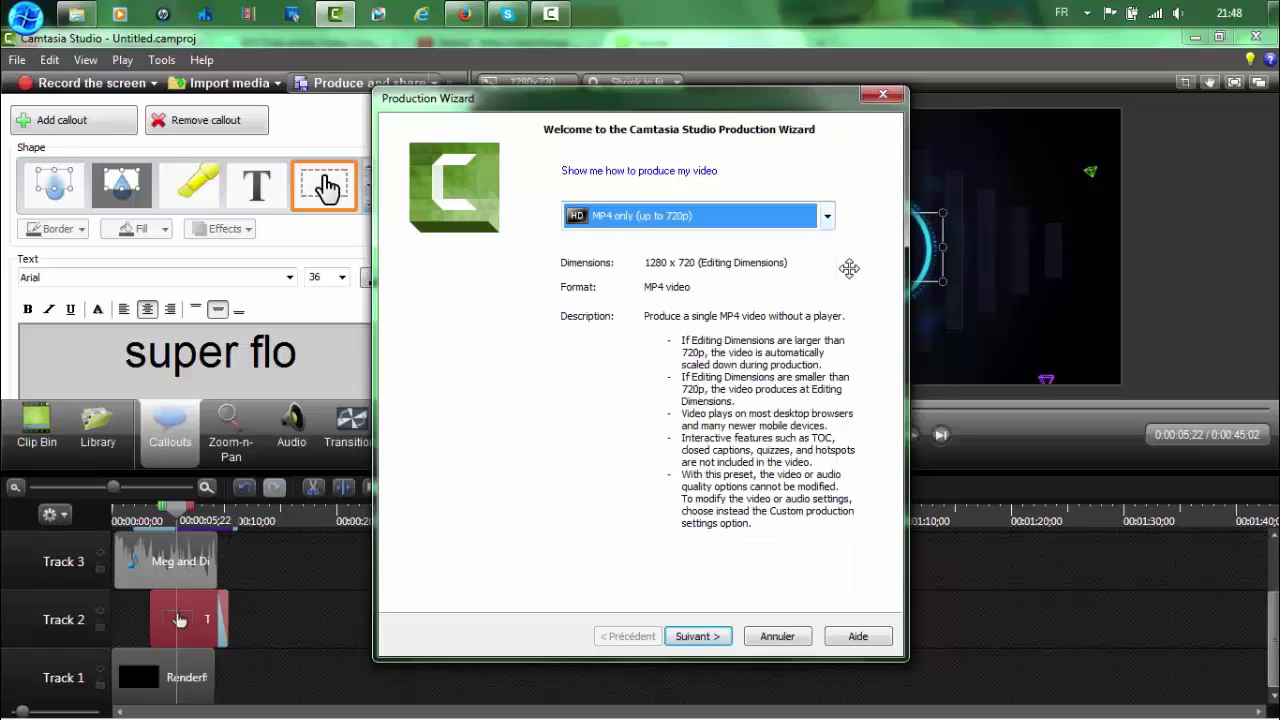
pyautogui.press('Return')
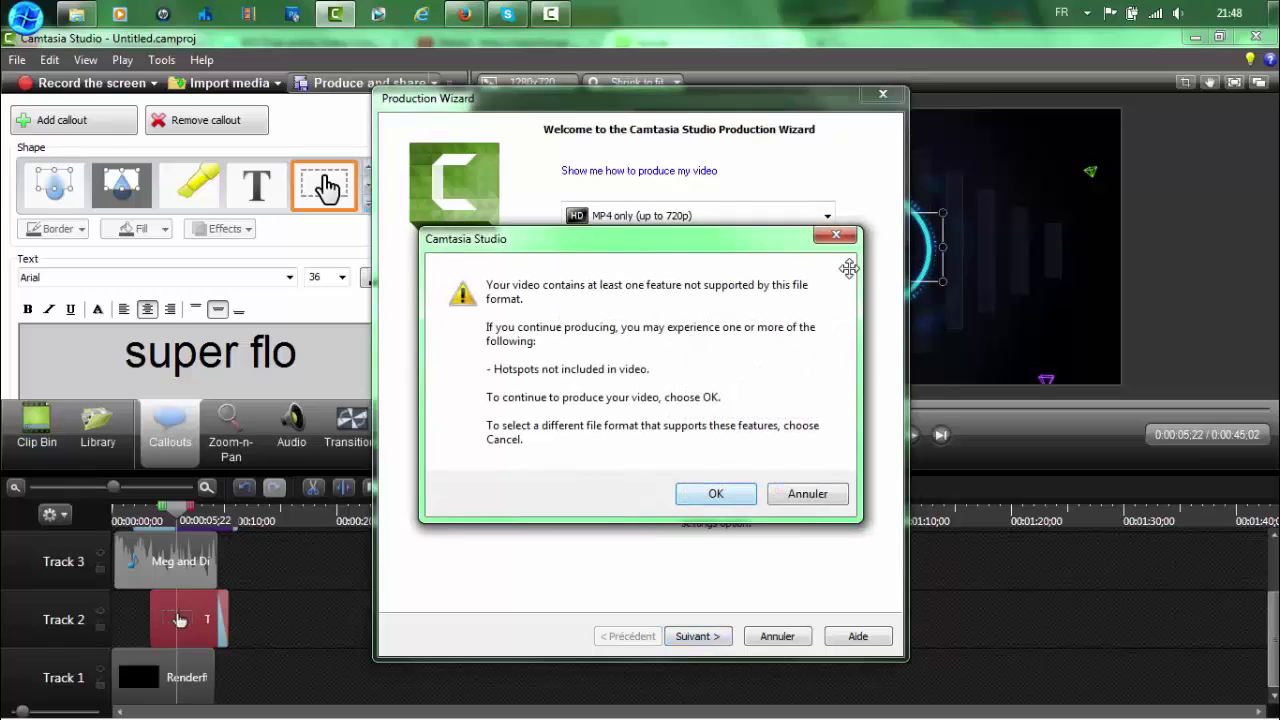
pyautogui.press('Return')
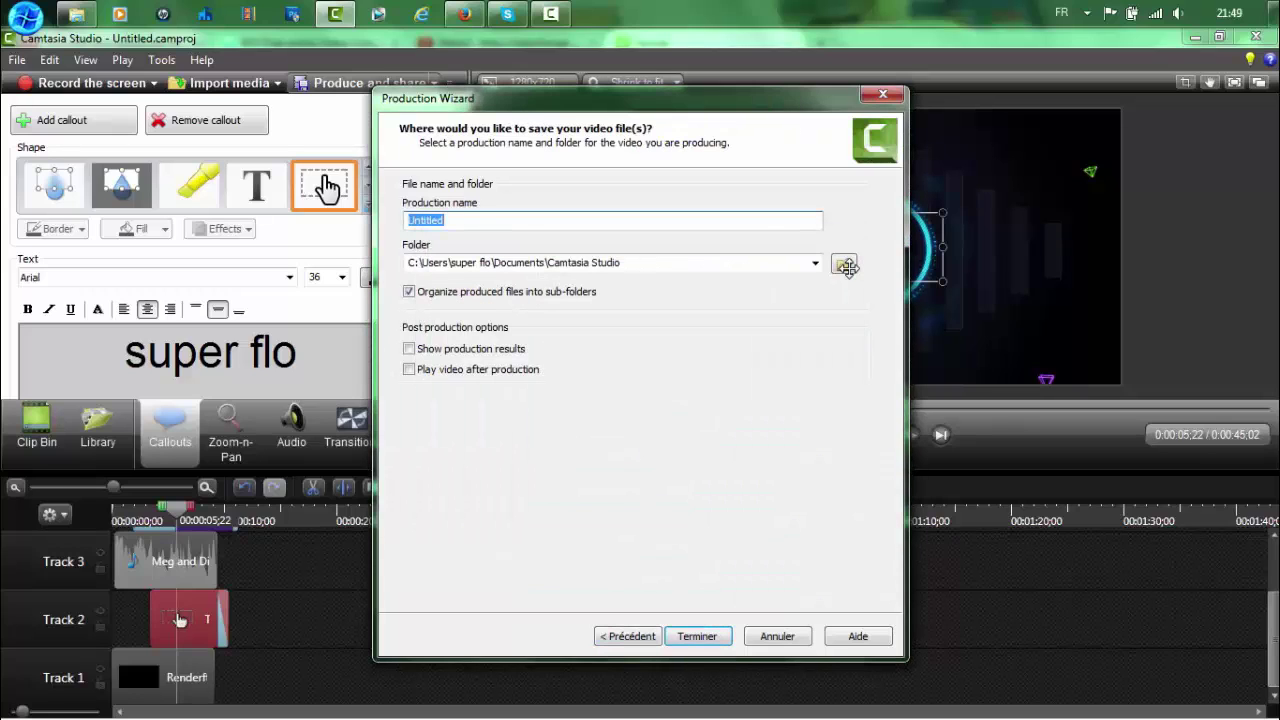
# - Browse to the desktop (Bureau) as a save location, cancel the choice and close the production wizard
pyautogui.click(845, 264)
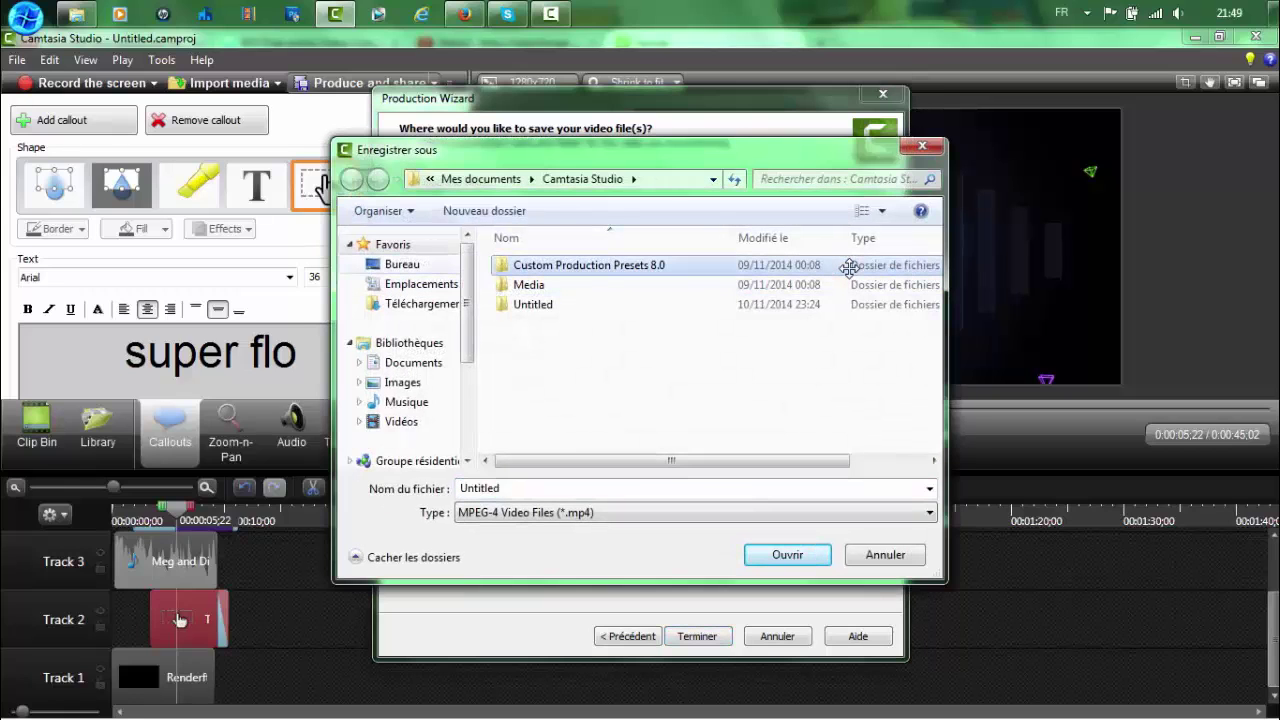
pyautogui.click(402, 264)
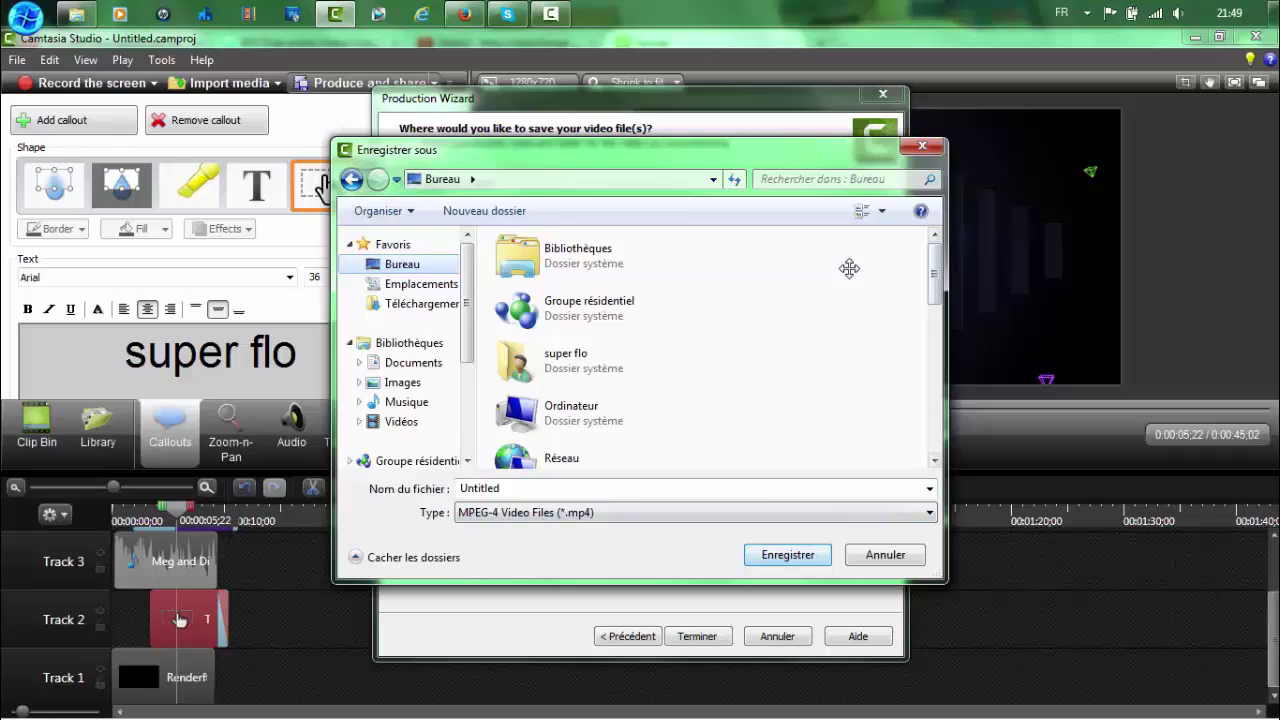
pyautogui.press('Escape')
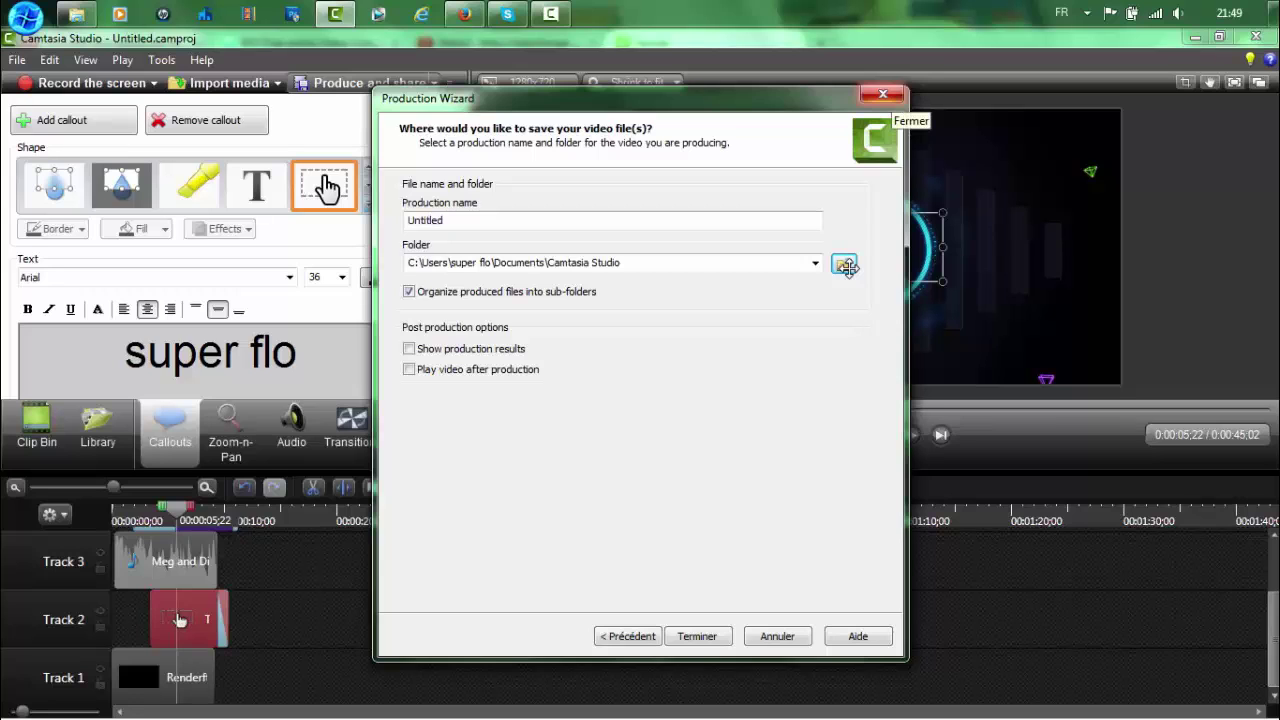
pyautogui.click(882, 94)
# - Switch to Firefox and review the intro template's YouTube page and the online video converter page
pyautogui.hotkey('alt', 'Tab')
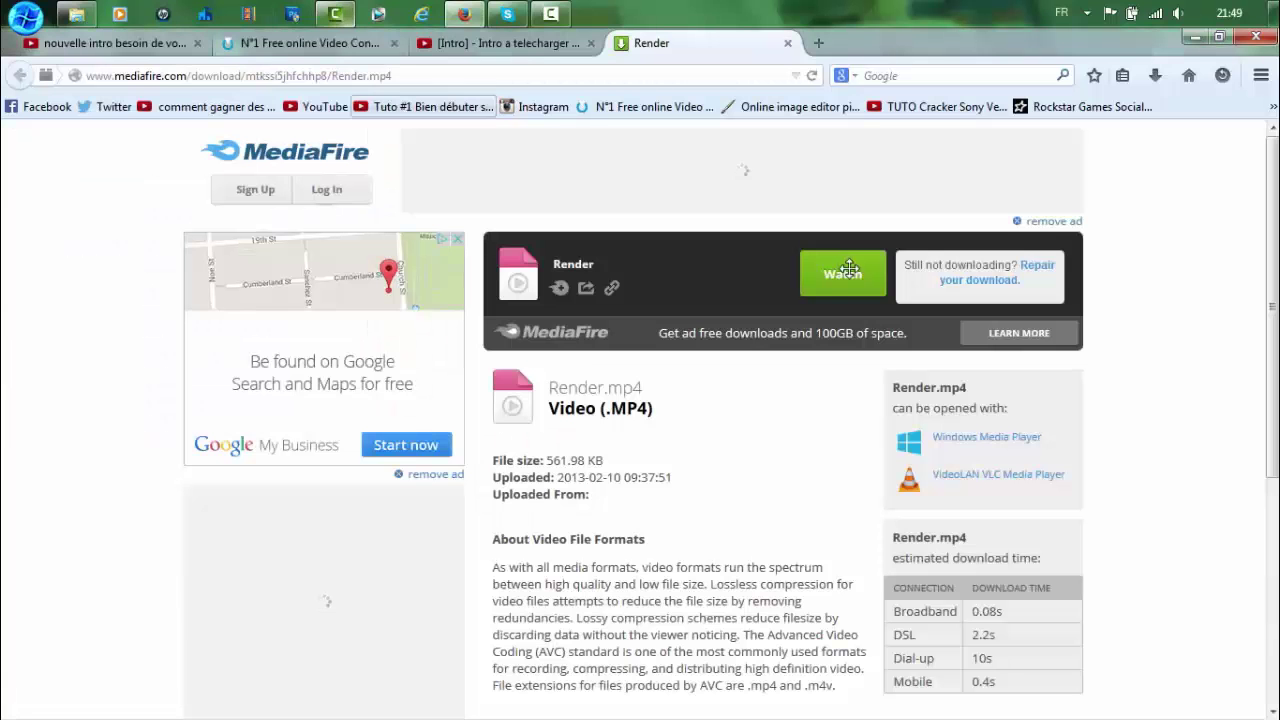
pyautogui.hotkey('ctrl', 'shift', 'Tab')
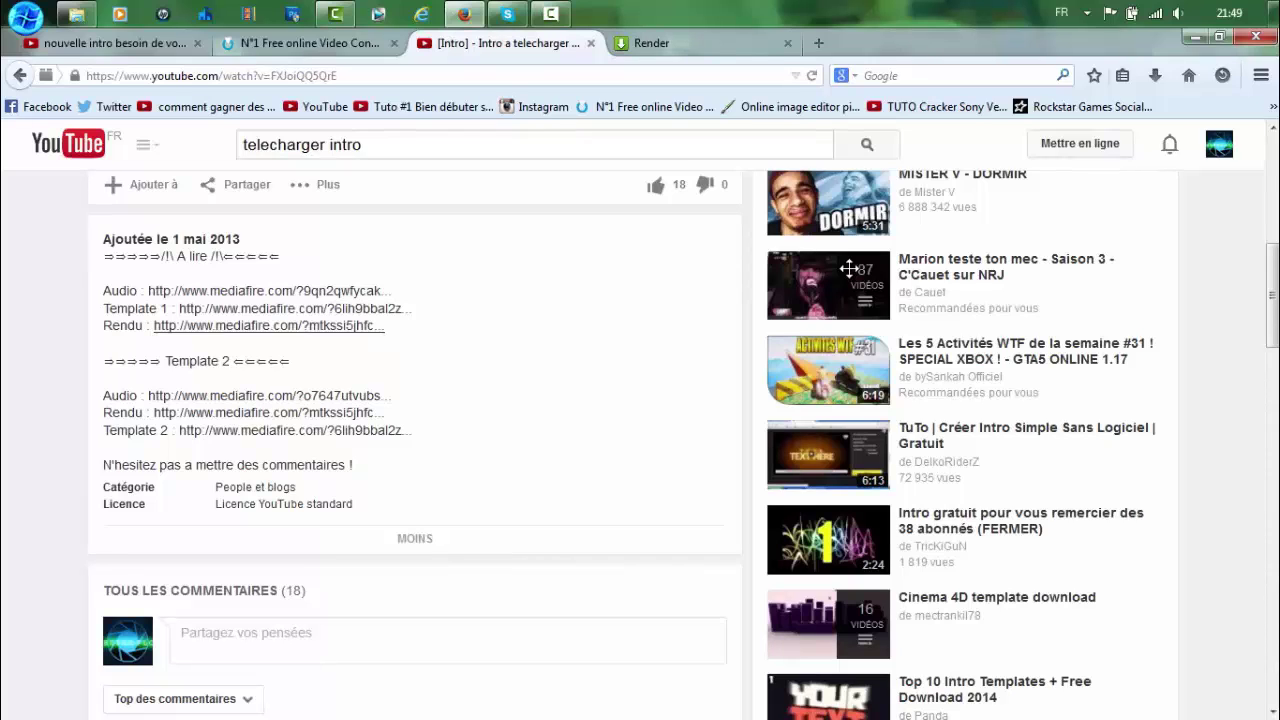
pyautogui.scroll(5, 848, 268)
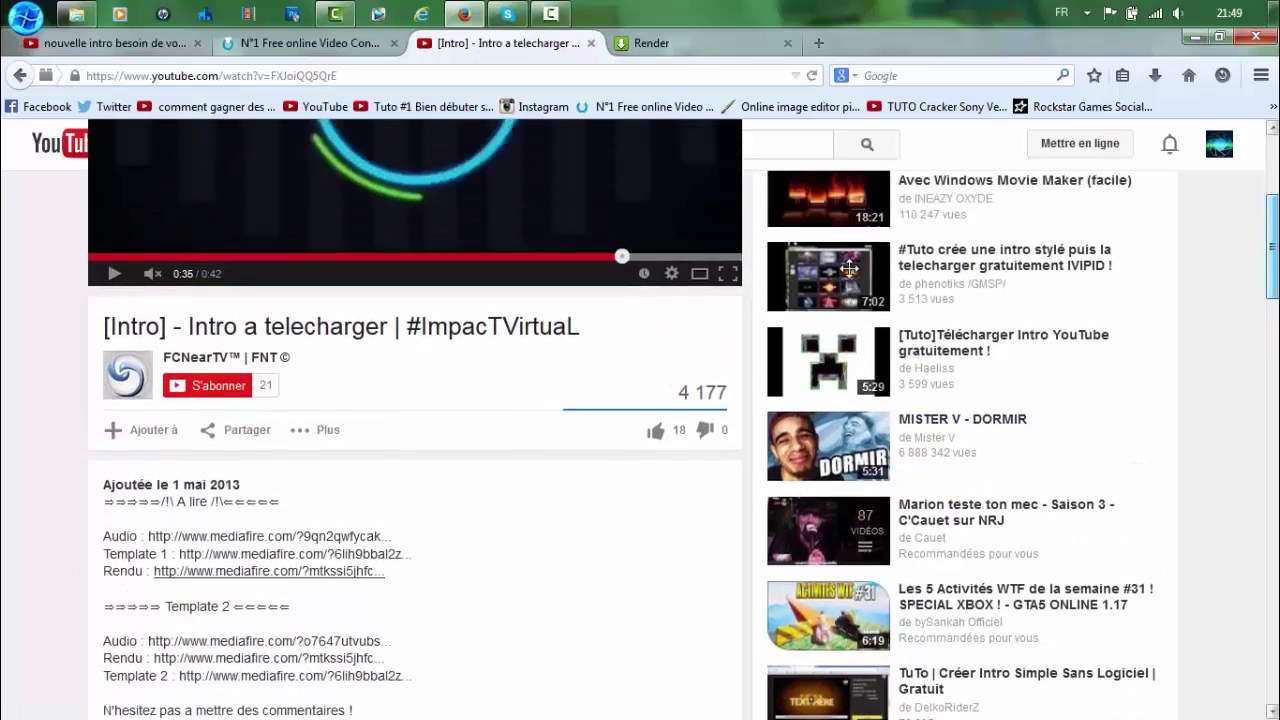
pyautogui.scroll(5, 848, 268)
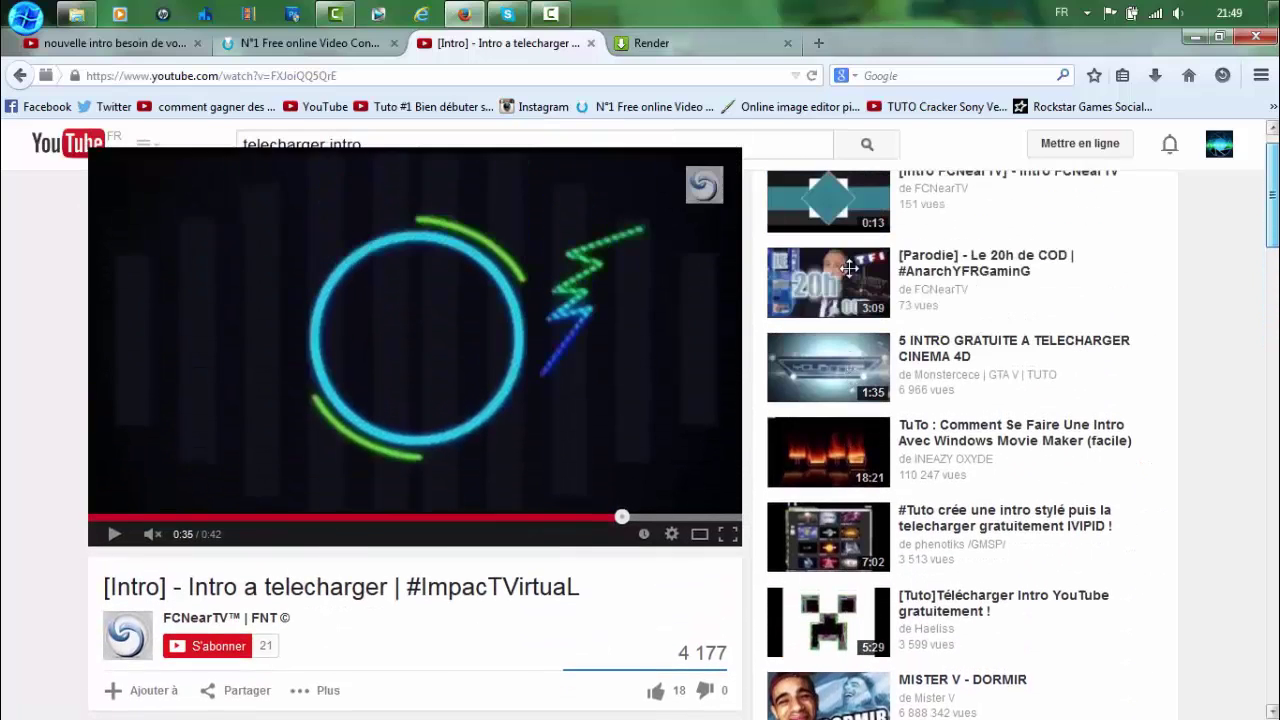
pyautogui.scroll(1, 848, 268)
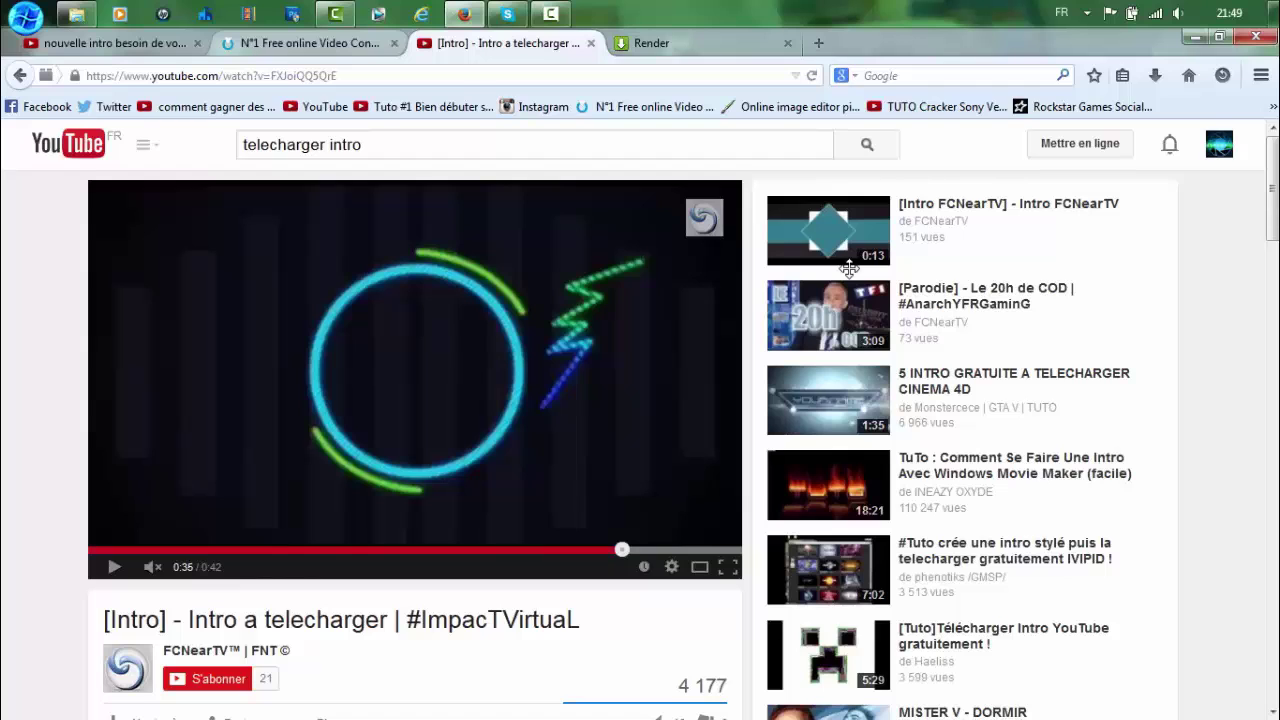
pyautogui.click(300, 44)
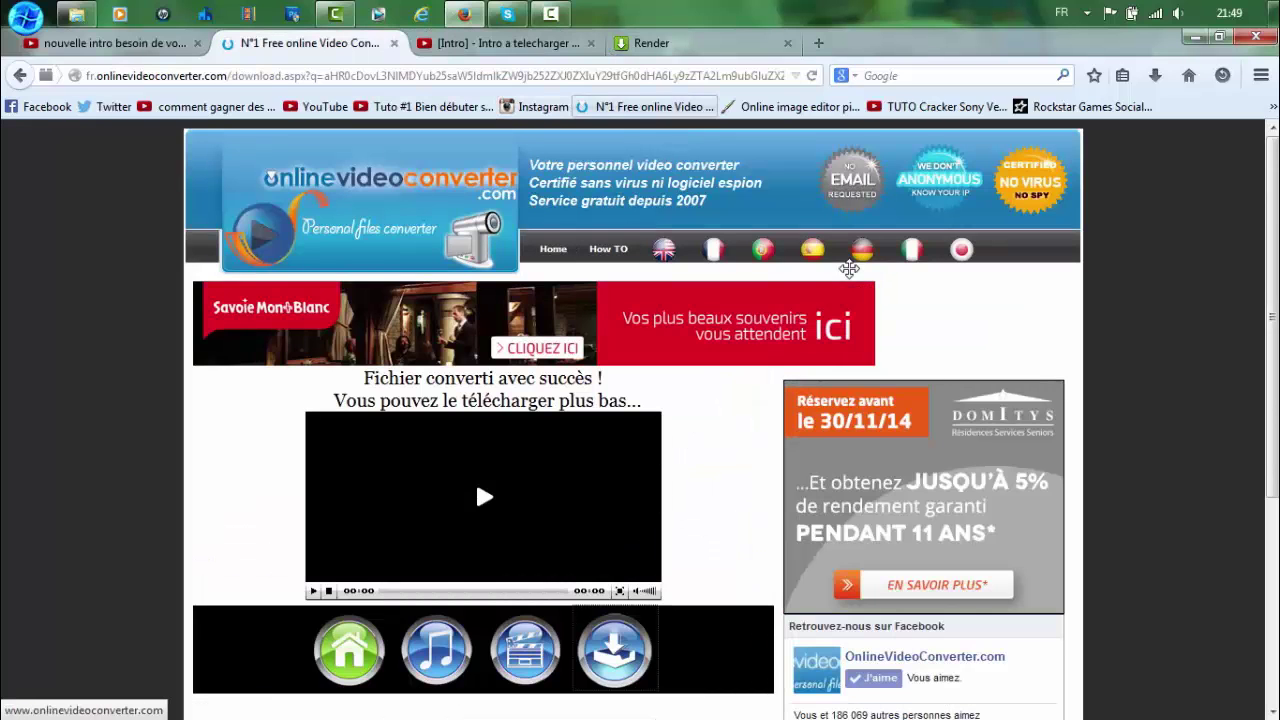
# - Copy the address of the "nouvelle intro besoin de votre avis" YouTube video into a fresh online converter form and close the Shopping pop-up window
pyautogui.click(645, 106)
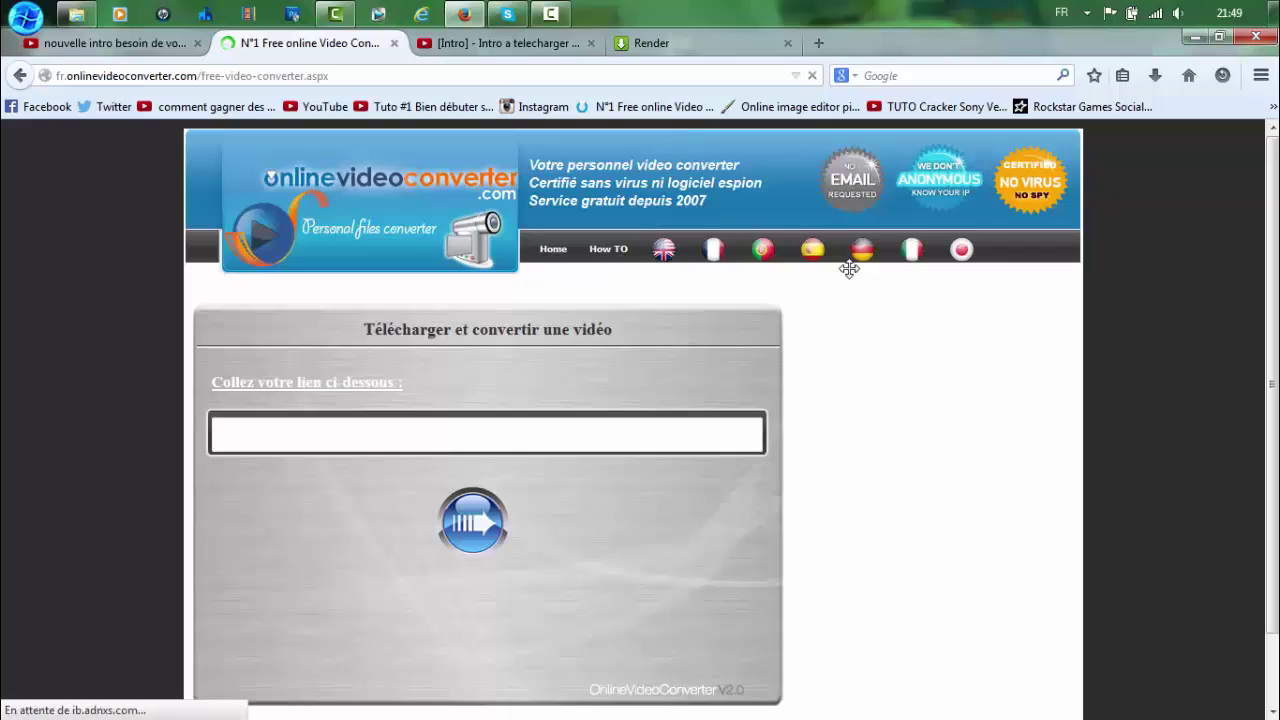
pyautogui.hotkey('ctrl', 'shift', 'Tab')
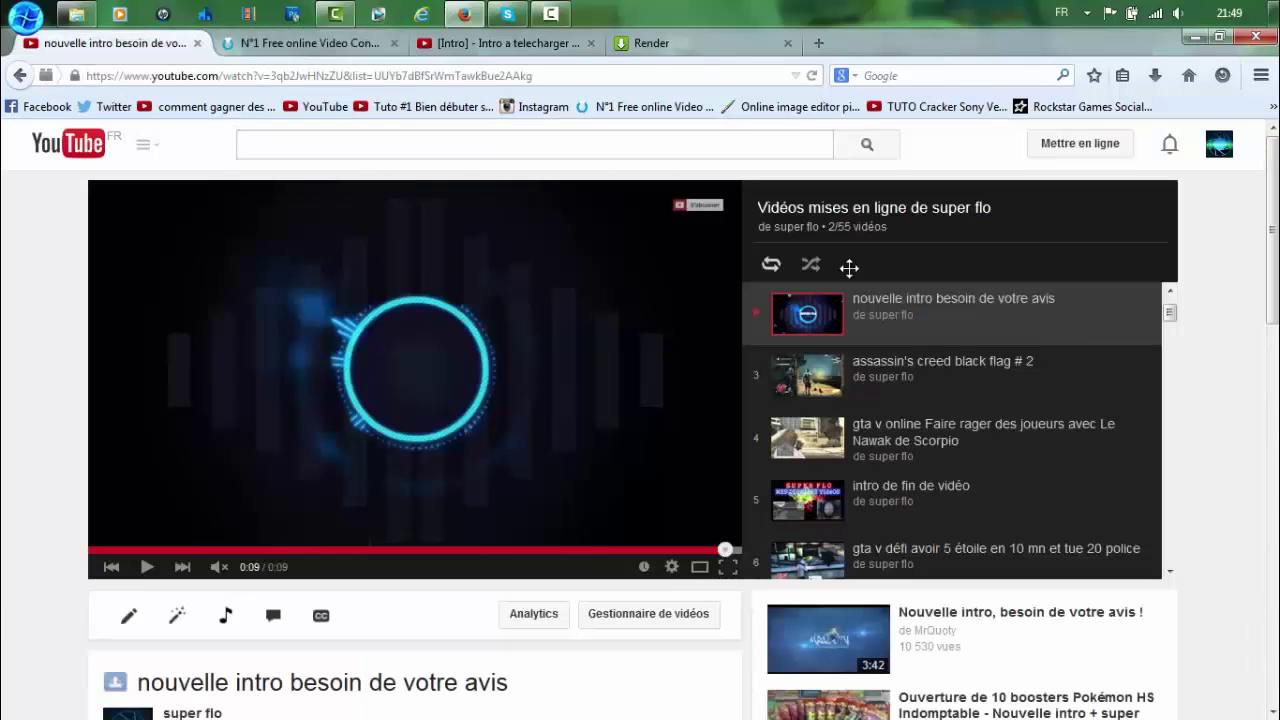
pyautogui.rightClick(267, 78)
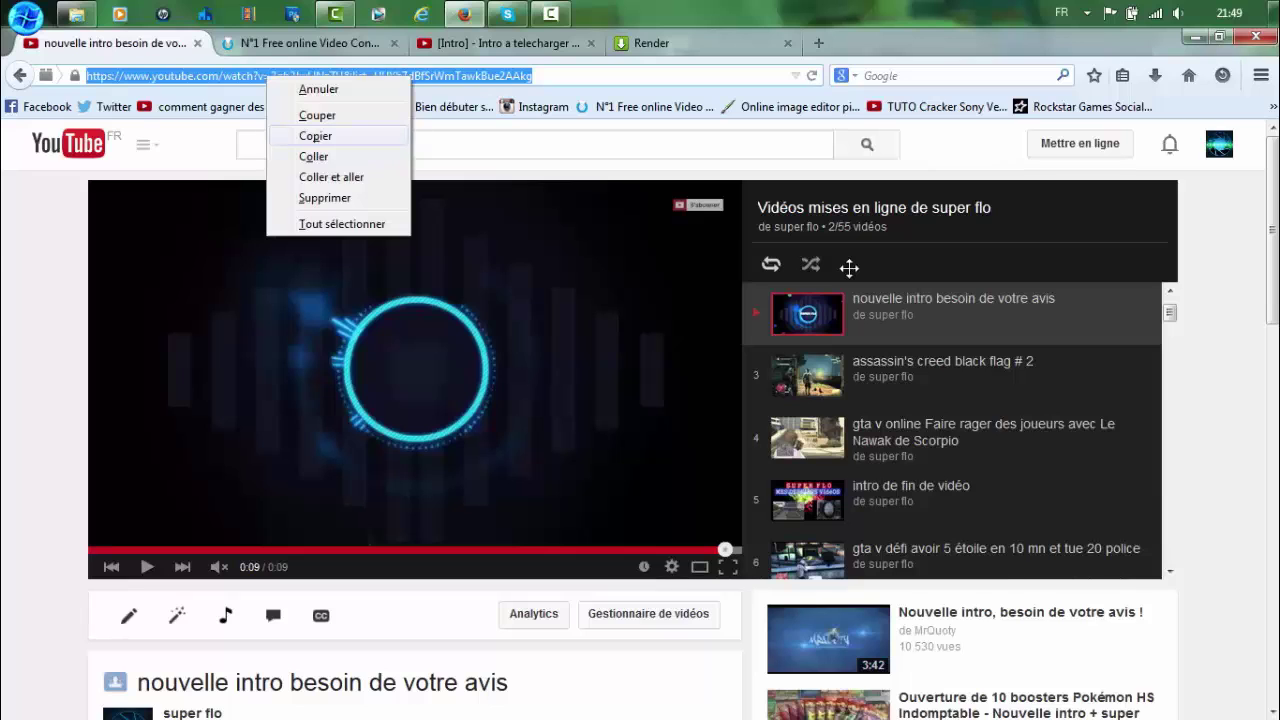
pyautogui.press('Escape')
pyautogui.hotkey('ctrl', 'Tab')
pyautogui.hotkey('ctrl', 'Tab')
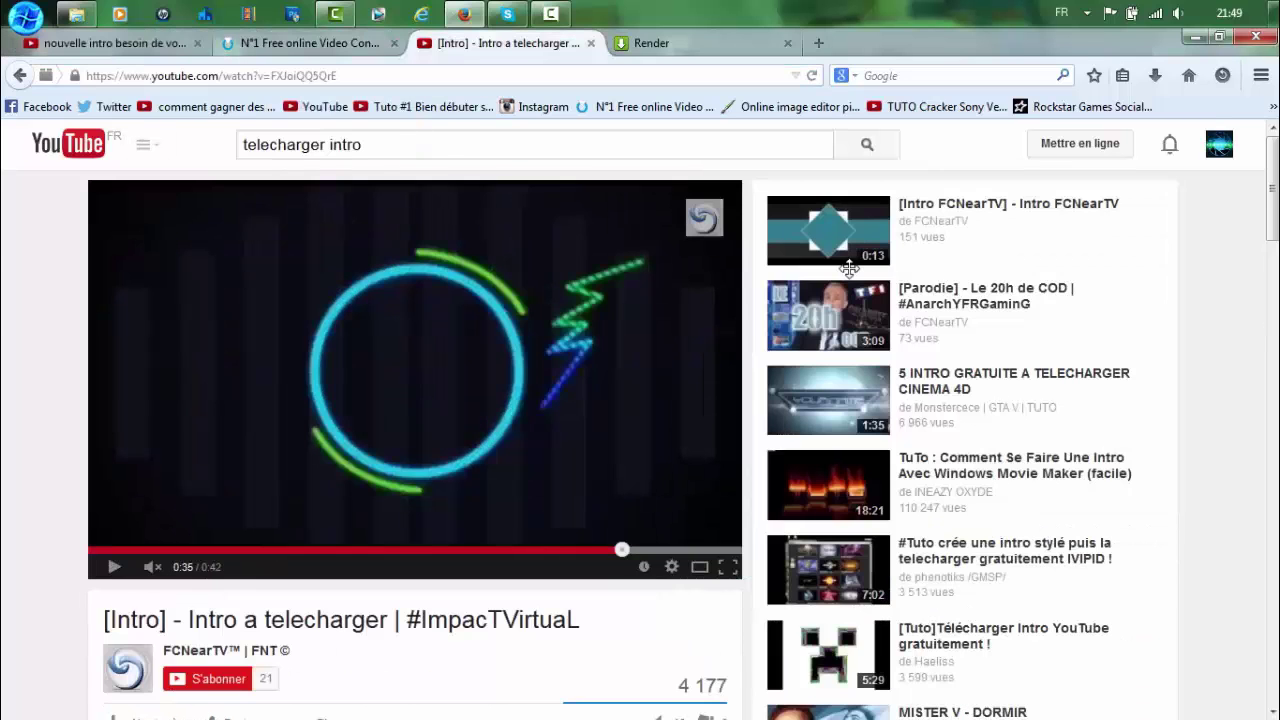
pyautogui.hotkey('ctrl', 'shift', 'Tab')
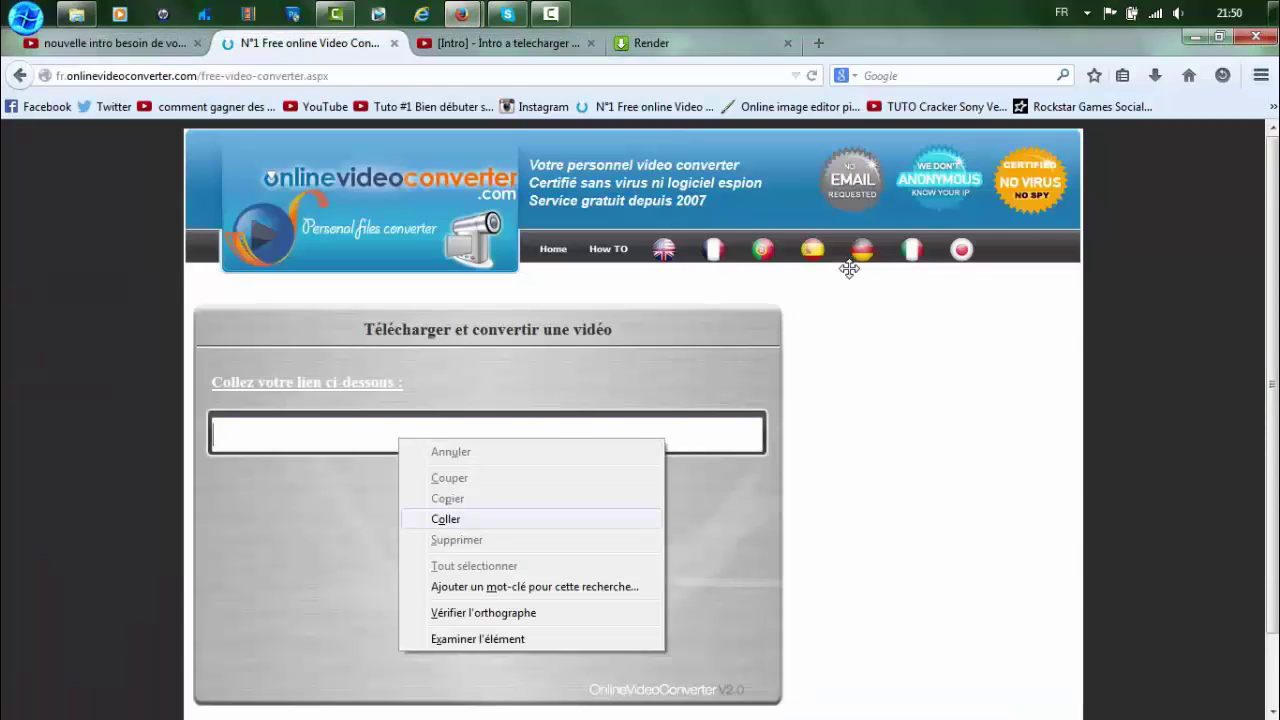
pyautogui.click(445, 519)
pyautogui.moveTo(462, 14)
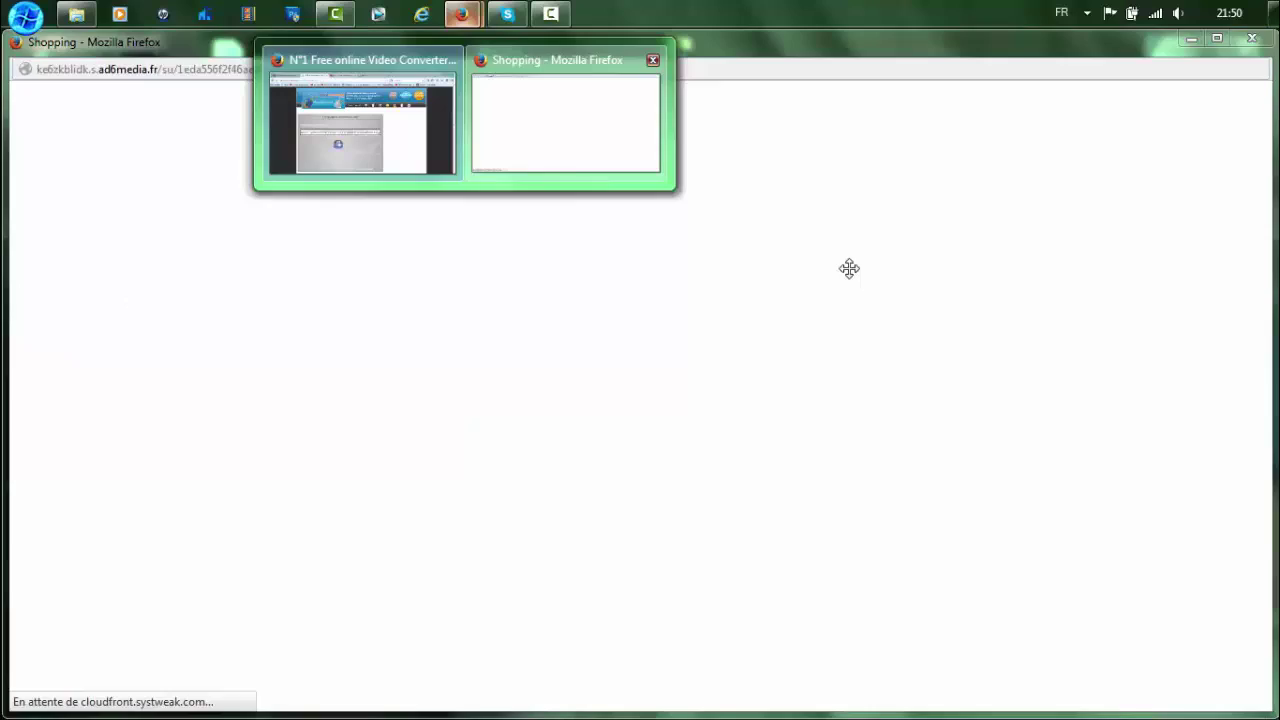
pyautogui.click(652, 60)
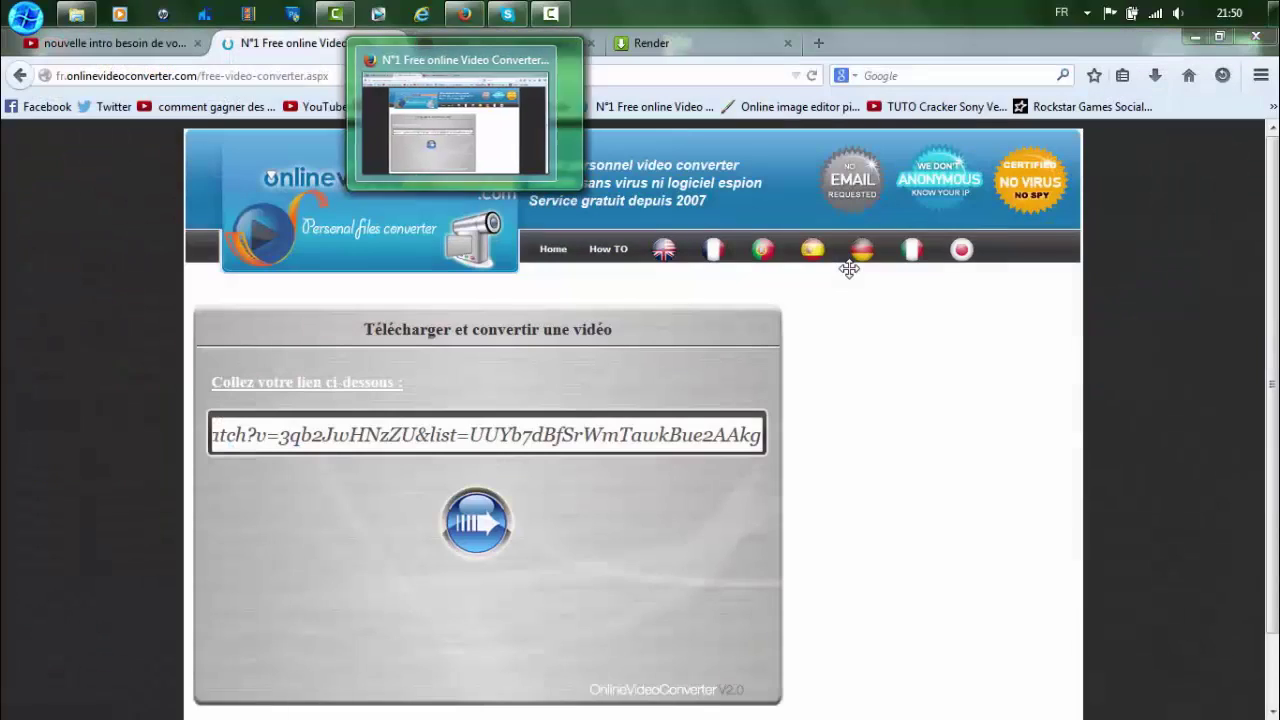
# - Convert the linked video to MP4 and save the file nouvelle_intro_besoin_de_votre_avis.mp4
pyautogui.click(476, 522)
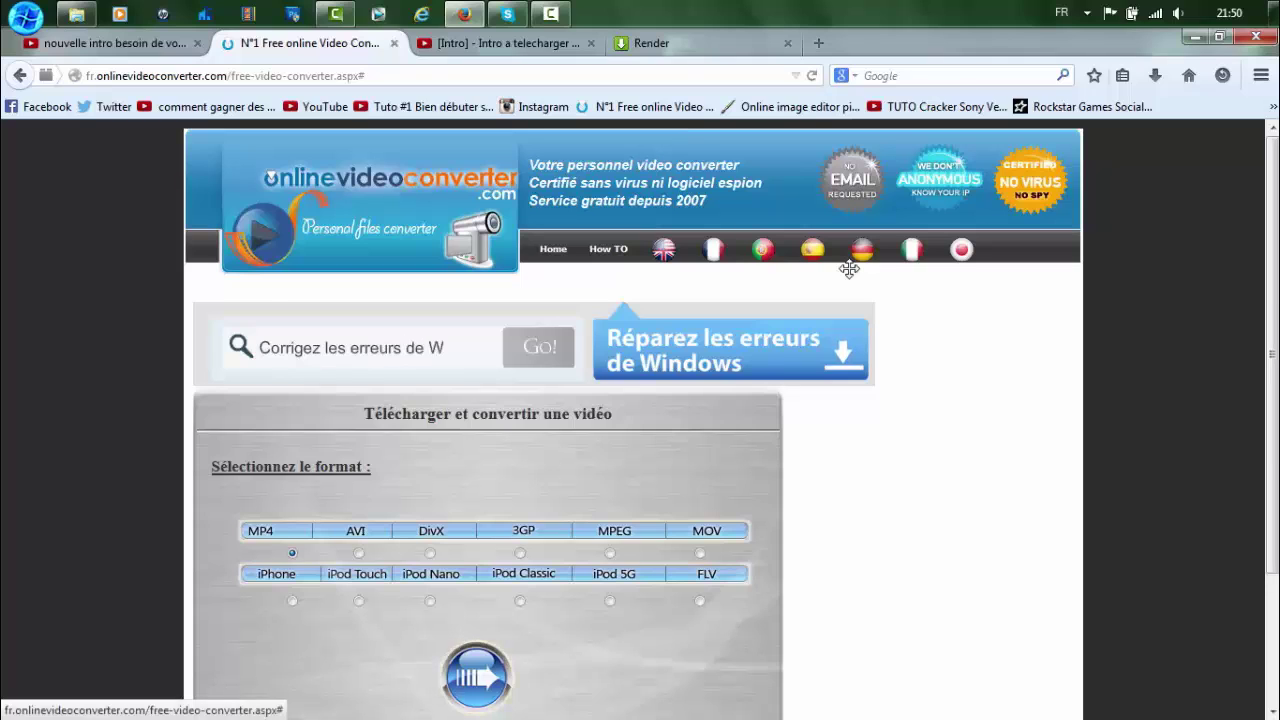
pyautogui.click(476, 676)
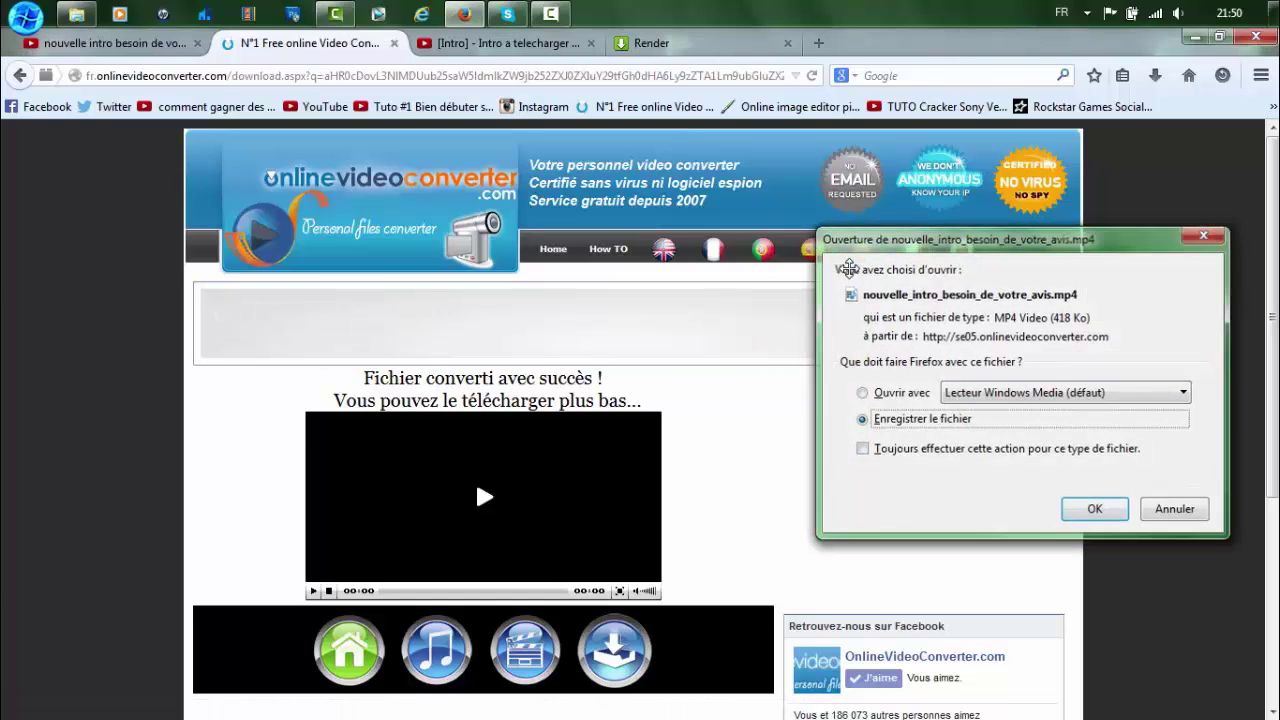
pyautogui.press('Return')
# - Go back from the "[Intro] - Intro a telecharger" video to the YouTube search results for "telecharger intro"
pyautogui.hotkey('ctrl', 'Tab')
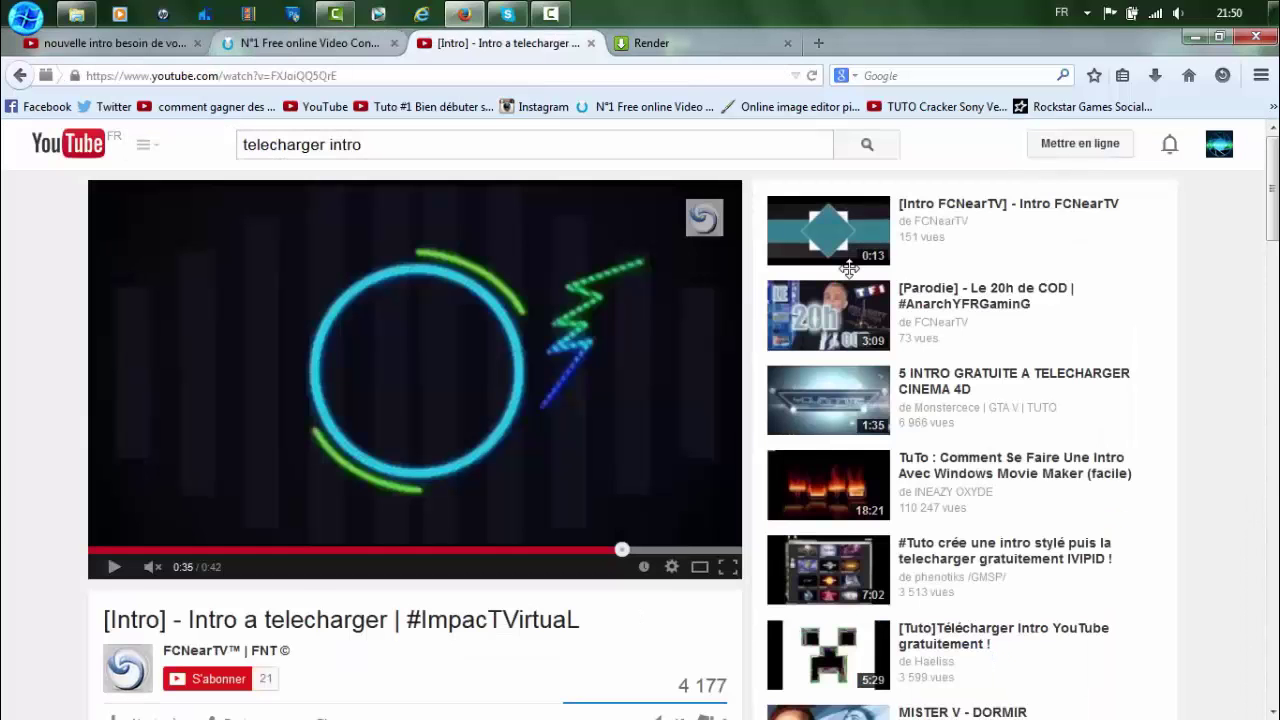
pyautogui.hotkey('ctrl', 'shift', 'Tab')
pyautogui.hotkey('ctrl', 'Tab')
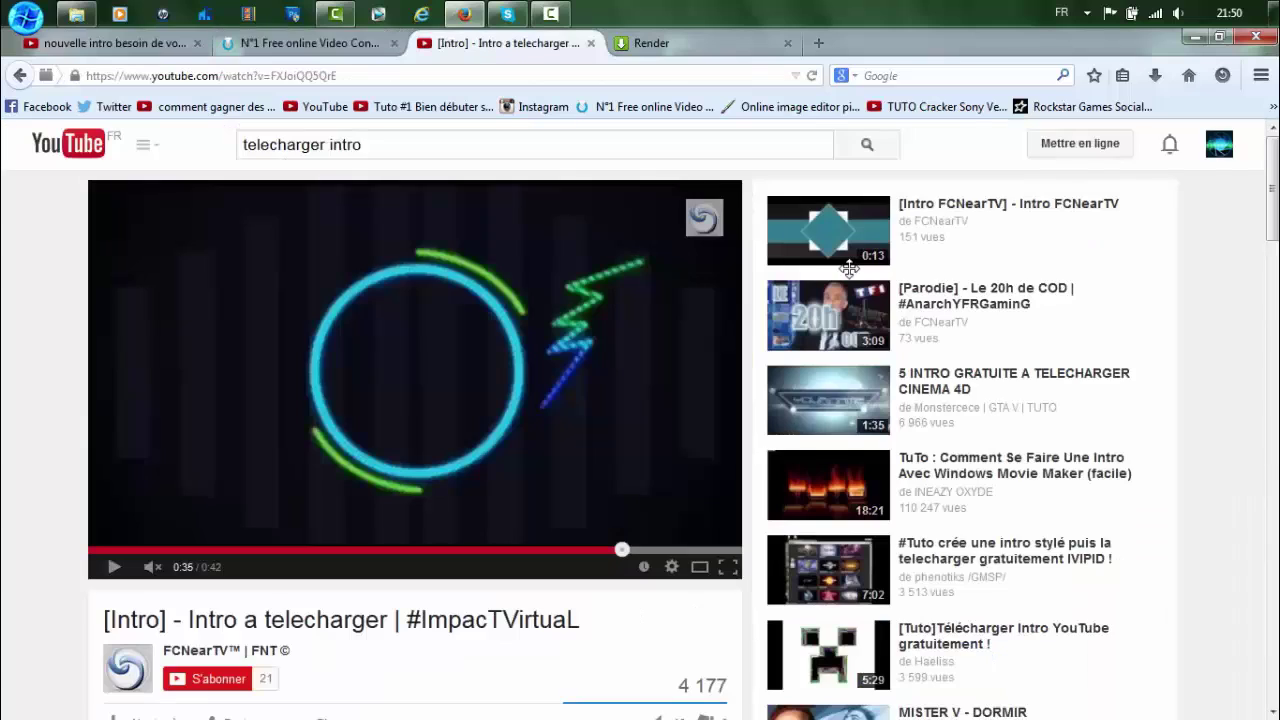
pyautogui.hotkey('alt', 'Left')
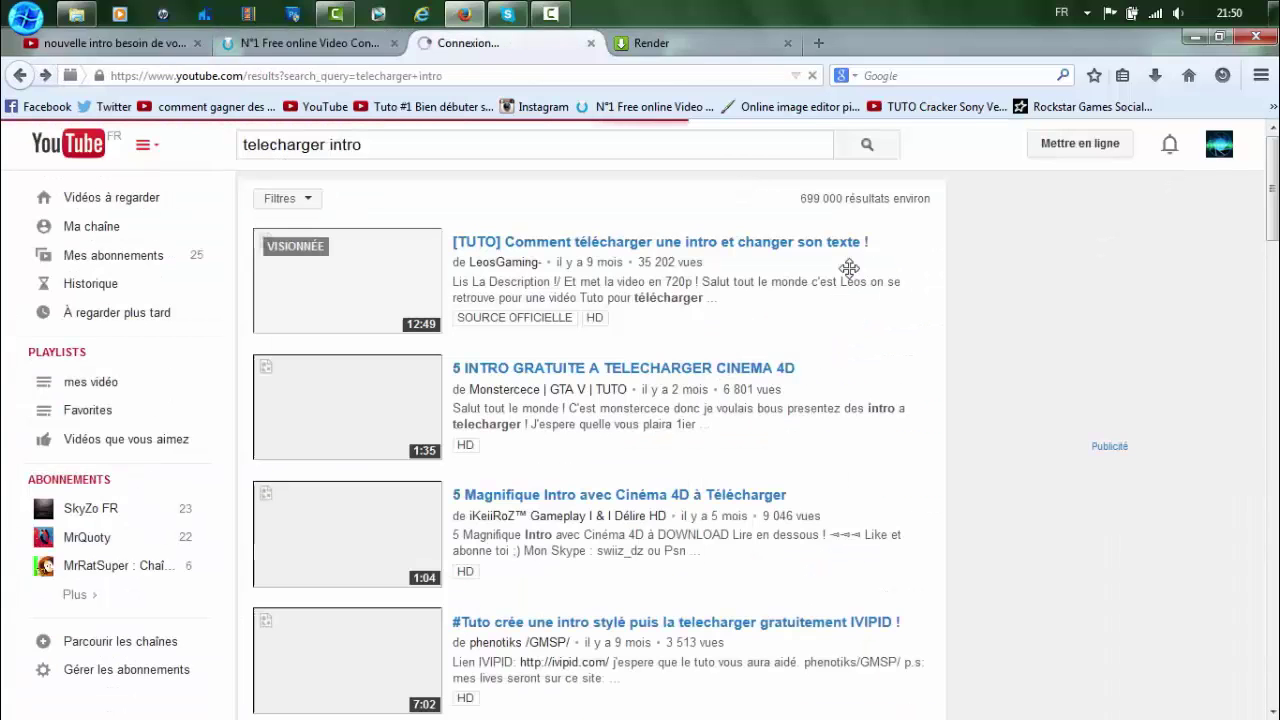